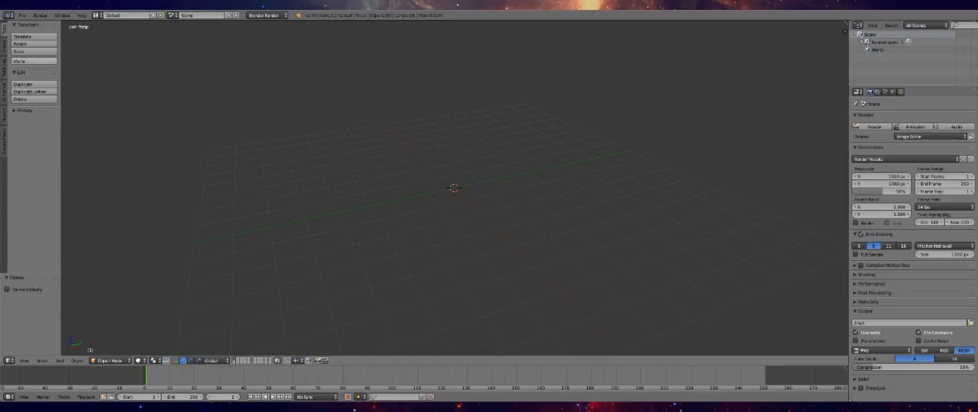
# Add a plane at the origin and scale its mesh by 2 along the X axis in Edit Mode
pyautogui.click(4, 46)
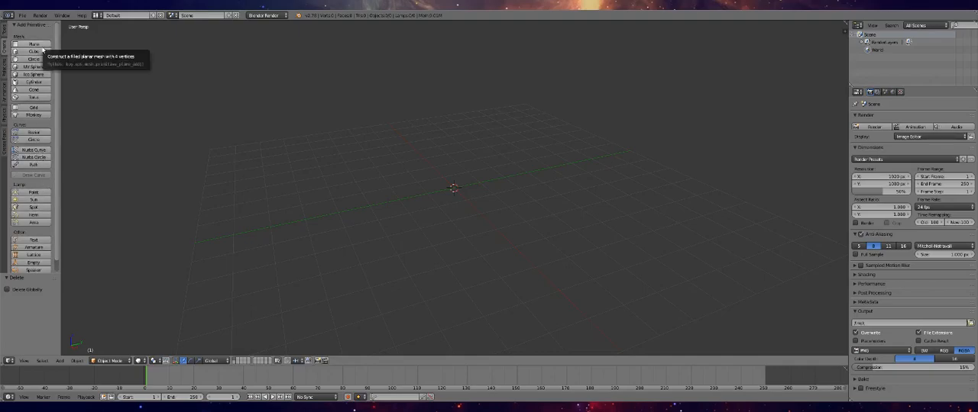
pyautogui.click(35, 45)
pyautogui.scroll(5, 527, 229)
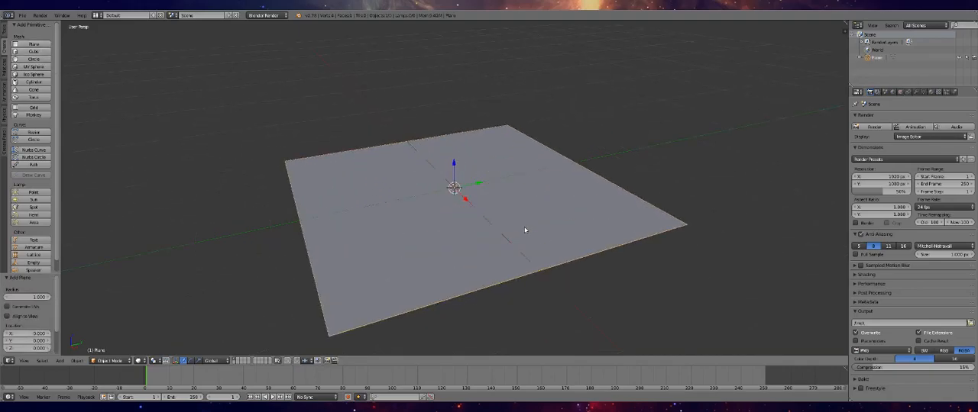
pyautogui.press('Tab')
pyautogui.scroll(-5, 570, 281)
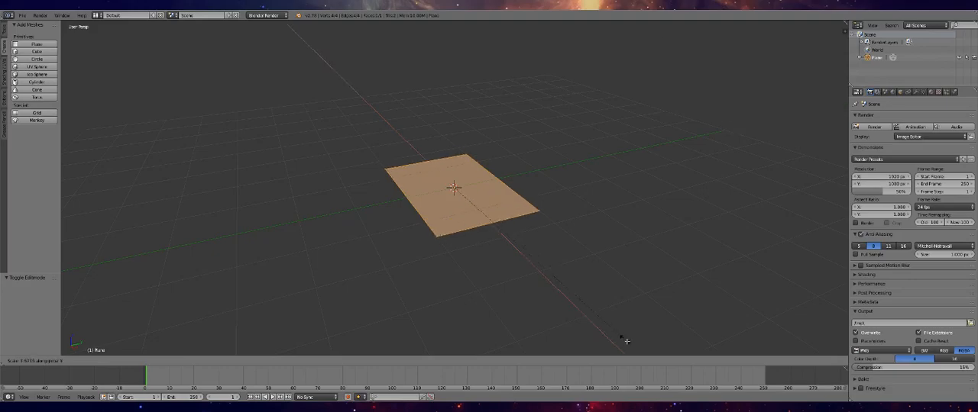
pyautogui.press('2')
pyautogui.press('Return')
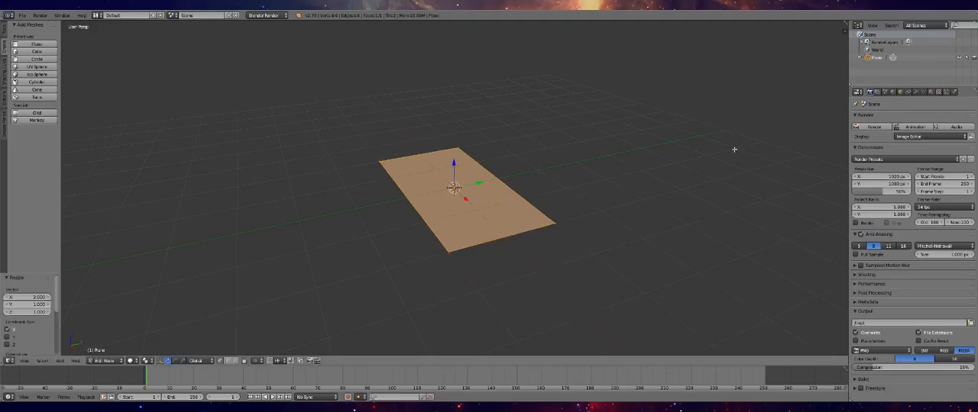
pyautogui.press('Tab')
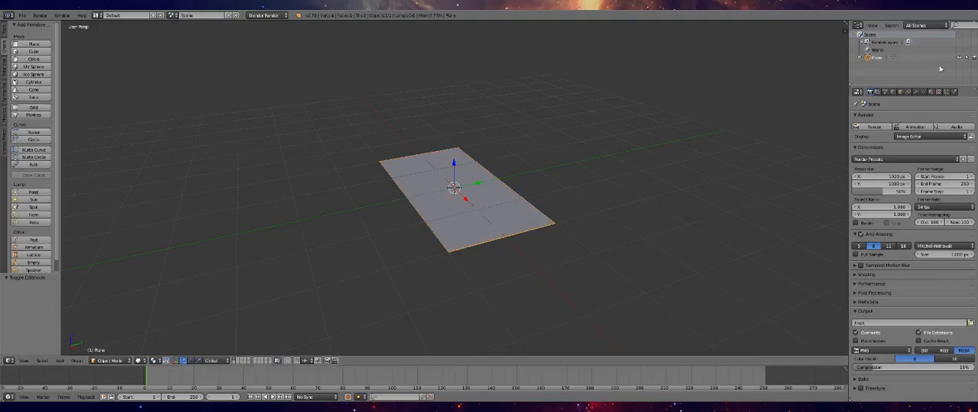
# Duplicate the plane as a separate object, hide the original and select the copy
pyautogui.hotkey('ctrl', 'v')
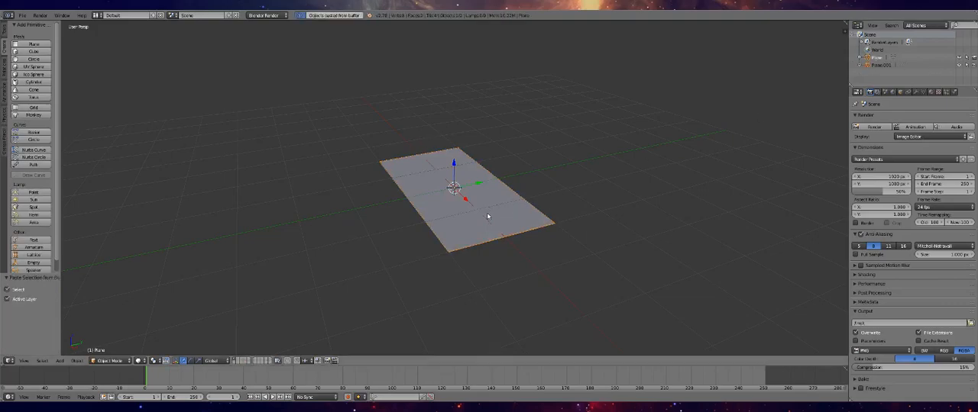
pyautogui.press('Tab')
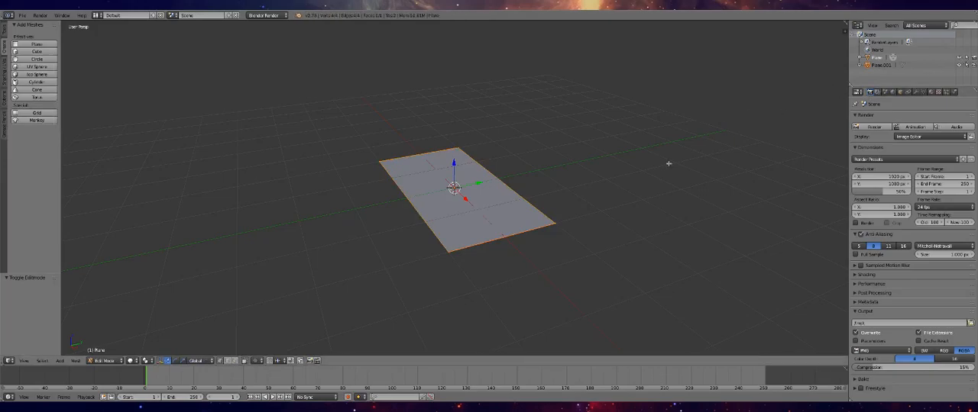
pyautogui.press('Tab')
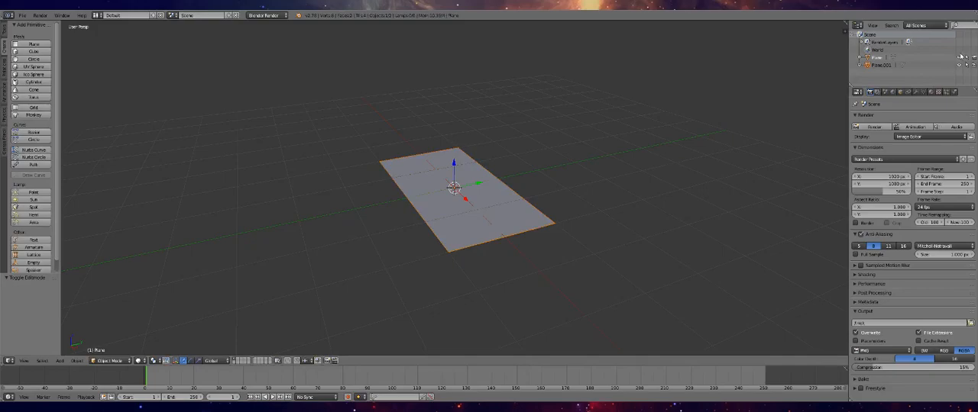
pyautogui.rightClick(495, 202)
# Extrude the two short end edges of the copied plane 1 unit up along Z to form side walls
pyautogui.press('Tab')
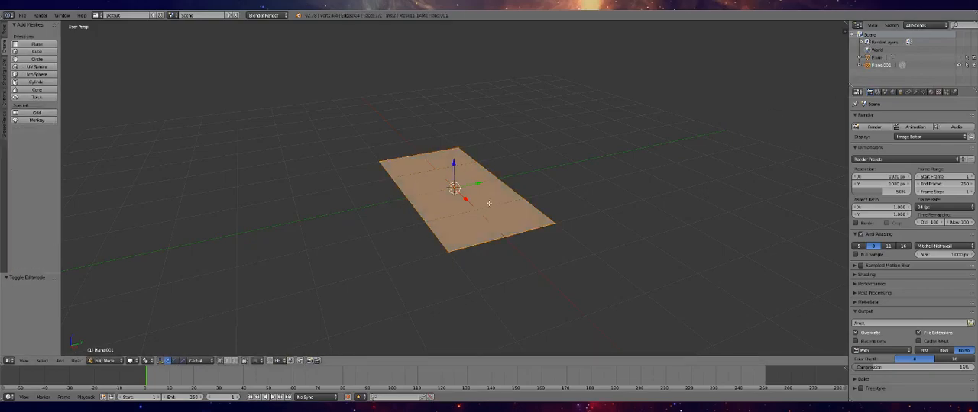
pyautogui.moveTo(459, 194); pyautogui.dragTo(505, 222, button='middle')
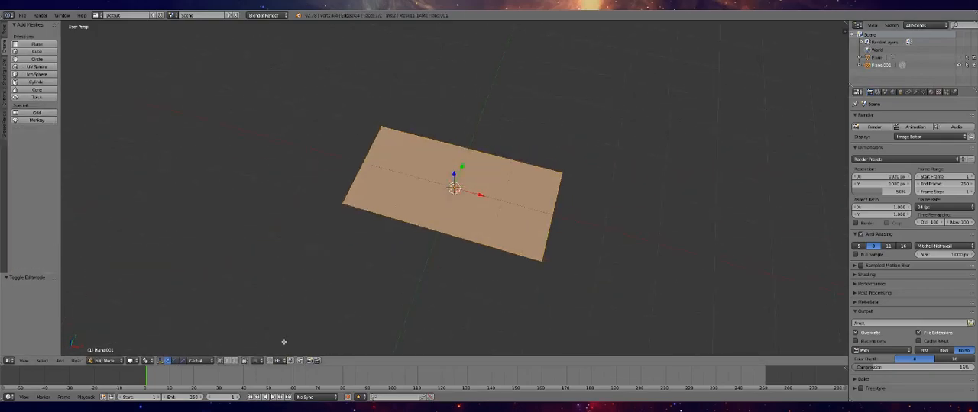
pyautogui.rightClick(364, 160)
pyautogui.keyDown('shift'); pyautogui.rightClick(552, 216); pyautogui.keyUp('shift')
pyautogui.press('e')
pyautogui.press('z')
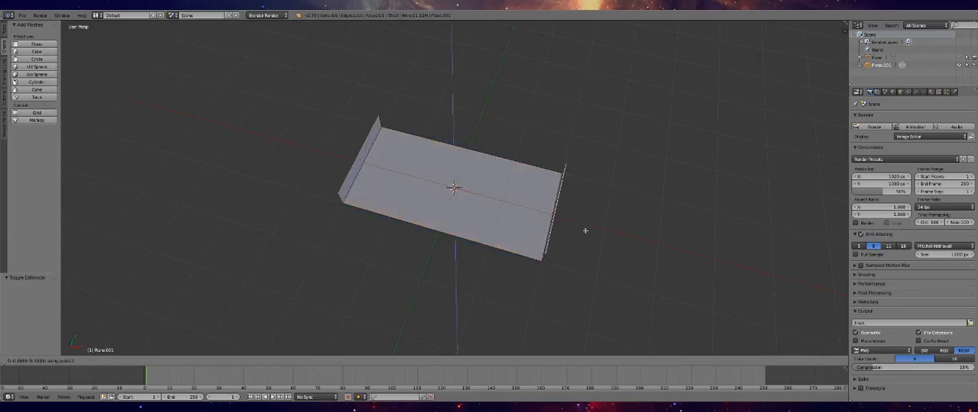
pyautogui.press('1')
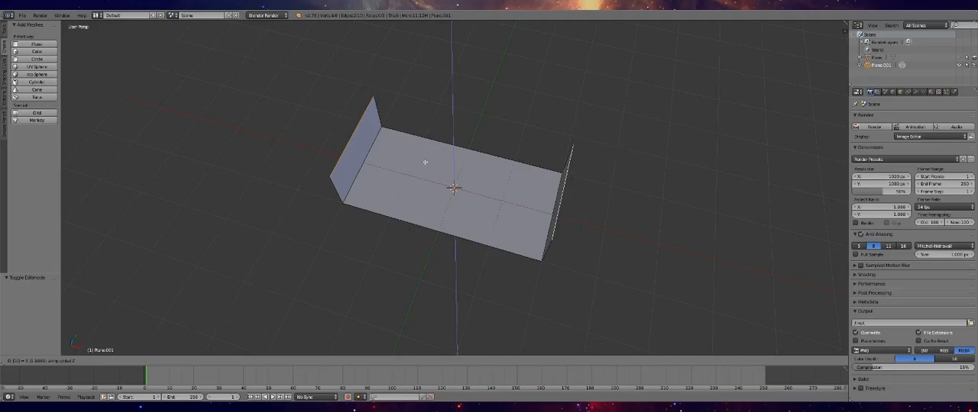
pyautogui.press('Return')
pyautogui.press('Tab')
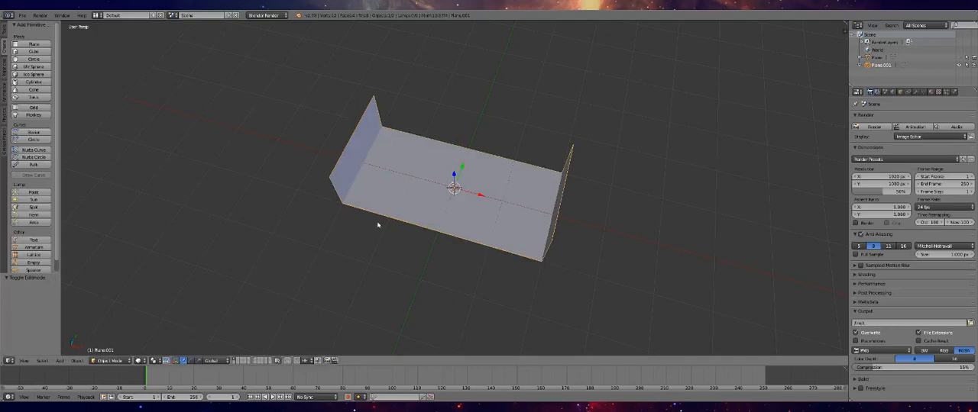
# Delete the floor face of the copied plane, keeping only the two side walls
pyautogui.press('Tab')
pyautogui.rightClick(478, 211)
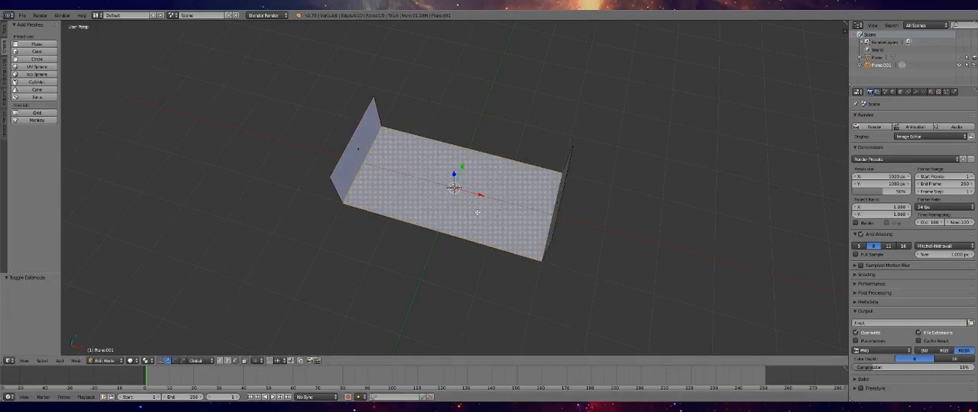
pyautogui.press('x')
pyautogui.click(481, 219)
pyautogui.press('Tab')
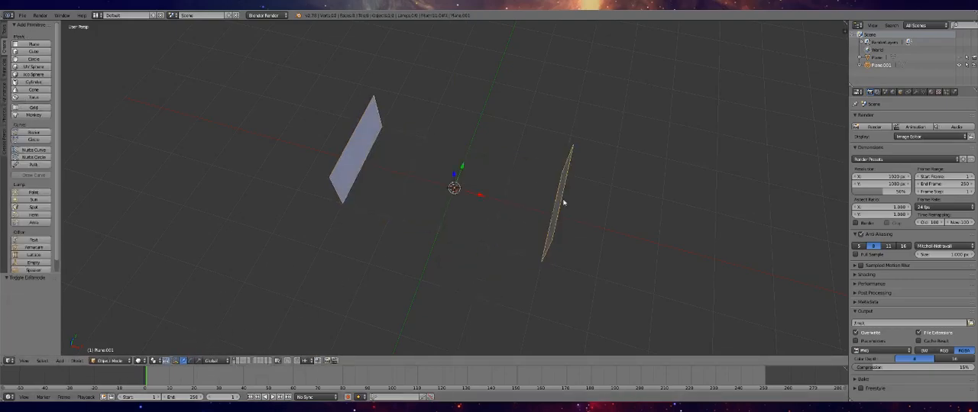
# Check the floor plane and side walls together in the viewport, and hide both objects
pyautogui.click(960, 65)
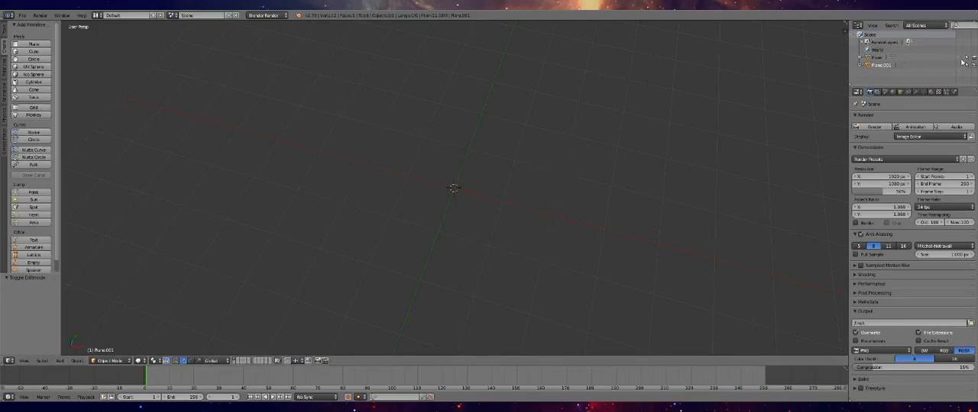
pyautogui.click(959, 58)
pyautogui.click(960, 66)
pyautogui.moveTo(622, 183); pyautogui.dragTo(563, 156, button='middle')
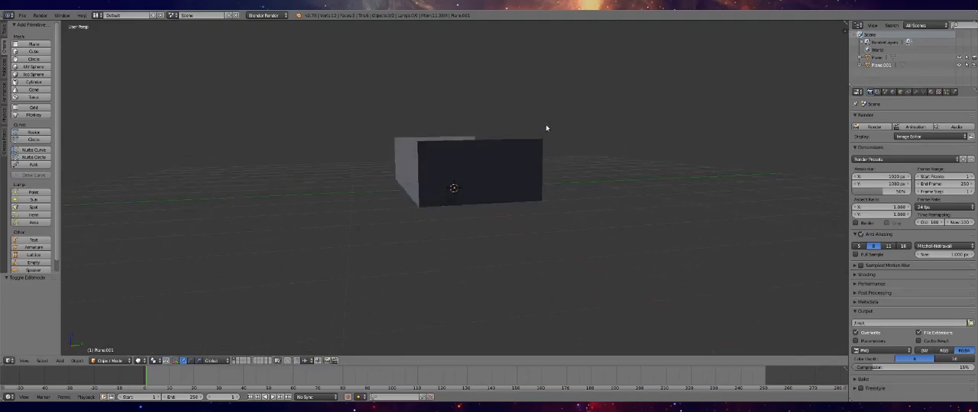
pyautogui.click(959, 58)
pyautogui.click(960, 66)
pyautogui.scroll(-5, 485, 161)
pyautogui.moveTo(484, 161); pyautogui.dragTo(497, 209, button='middle')
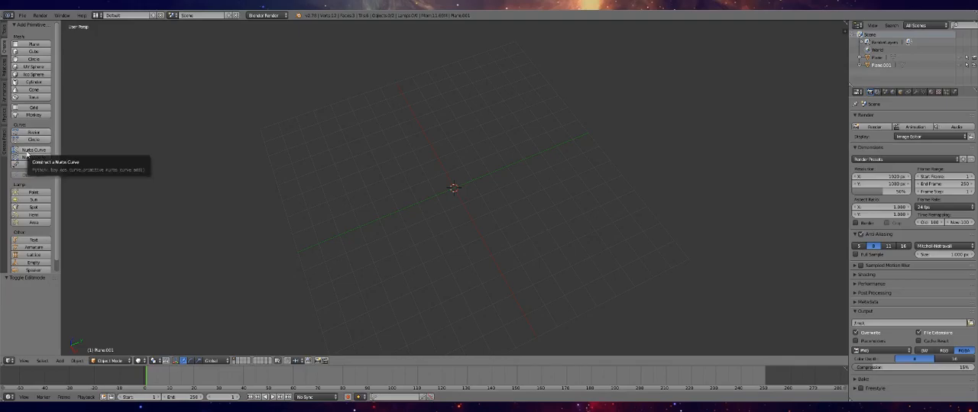
# Add a NURBS curve at the origin and open it in Edit Mode
pyautogui.click(28, 156)
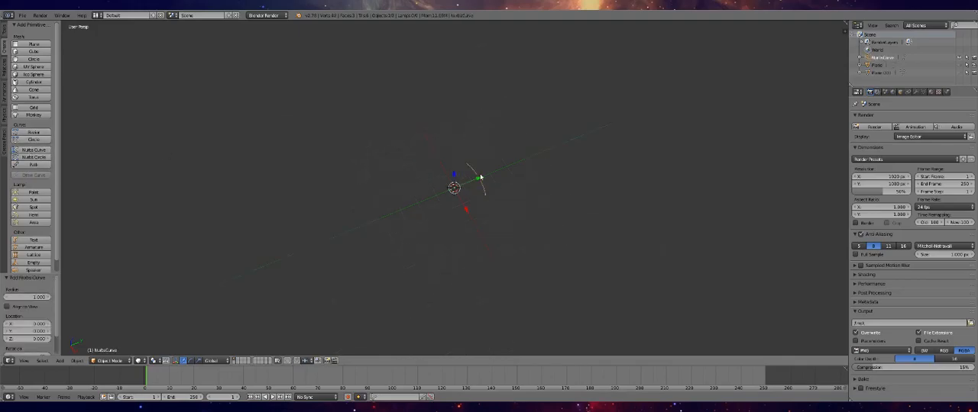
pyautogui.press('Tab')
# Go through the NURBS curve's control points one by one and try moving one of the middle points
pyautogui.rightClick(437, 156)
pyautogui.rightClick(466, 156)
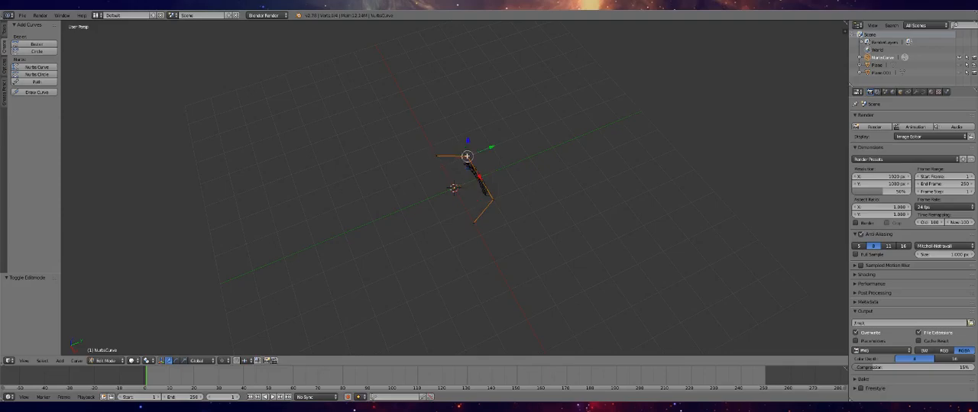
pyautogui.rightClick(492, 200)
pyautogui.rightClick(473, 221)
pyautogui.rightClick(492, 200)
pyautogui.rightClick(467, 156)
pyautogui.rightClick(437, 155)
pyautogui.rightClick(466, 157)
pyautogui.rightClick(492, 200)
pyautogui.press('g')
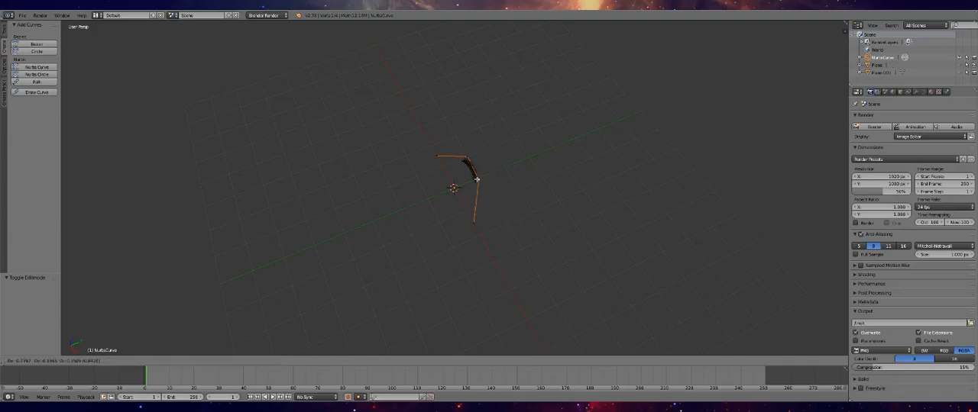
pyautogui.rightClick(513, 208)
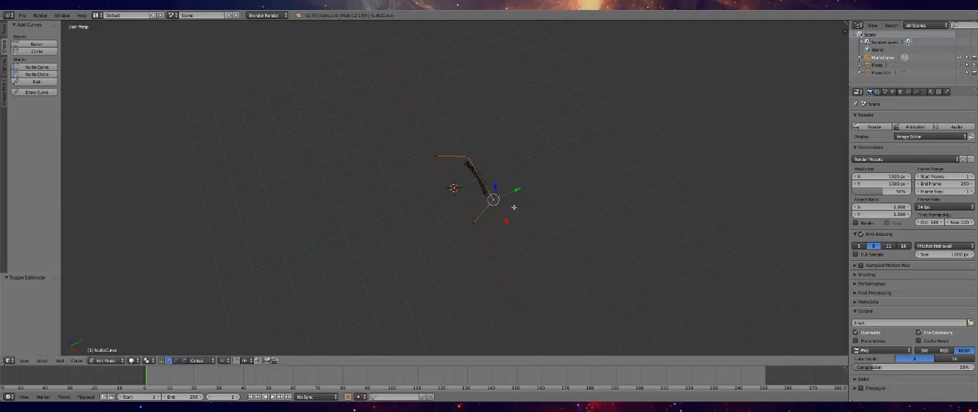
# Extrude the curve's front end control point about -2.01 units along the Y axis
pyautogui.rightClick(468, 157)
pyautogui.rightClick(474, 221)
pyautogui.press('e')
pyautogui.press('y')
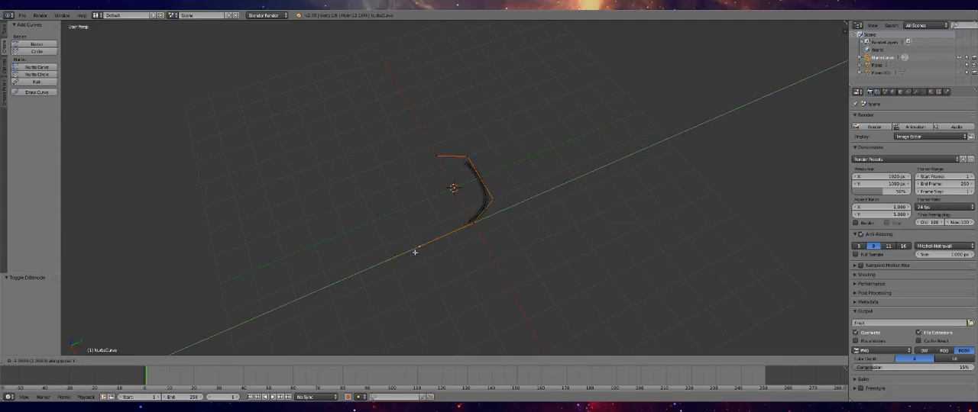
pyautogui.click(414, 253)
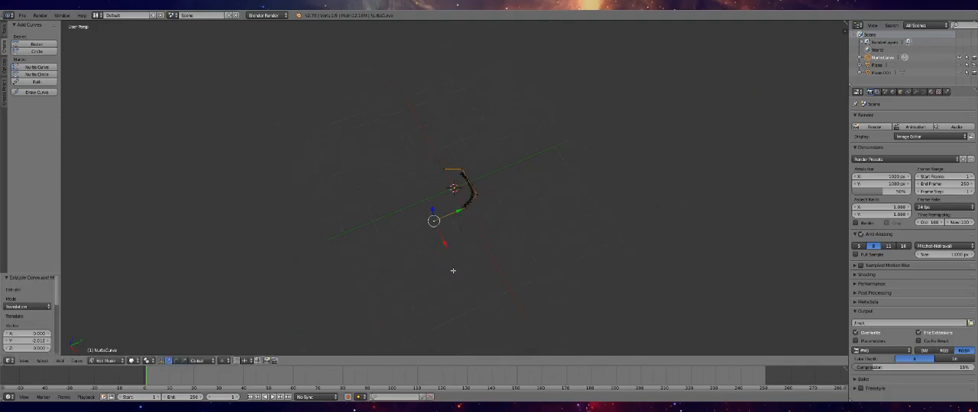
# Extrude the curve's end point further along negative Y and shift the new point about 2.47 units along X
pyautogui.press('e')
pyautogui.press('y')
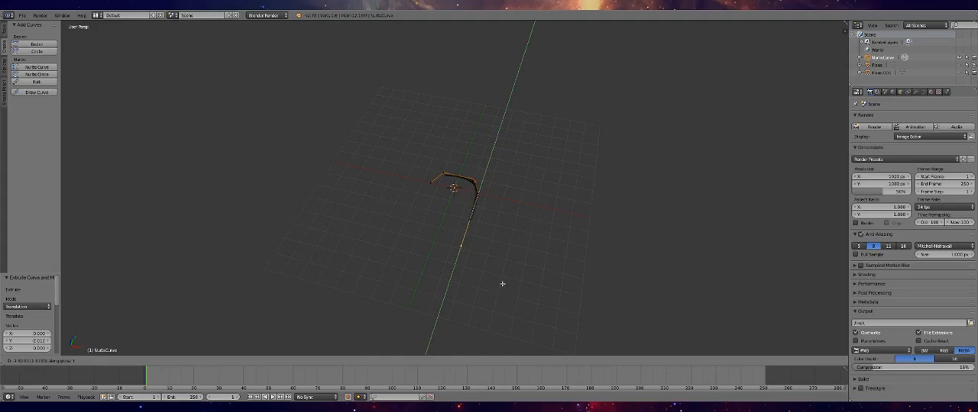
pyautogui.click(503, 285)
pyautogui.press('e')
pyautogui.press('x')
pyautogui.click(542, 288)
# Extrude the curve's end point along positive Y, and extrude another segment about -2.1 units along X
pyautogui.scroll(2, 539, 287)
pyautogui.press('e')
pyautogui.press('z')
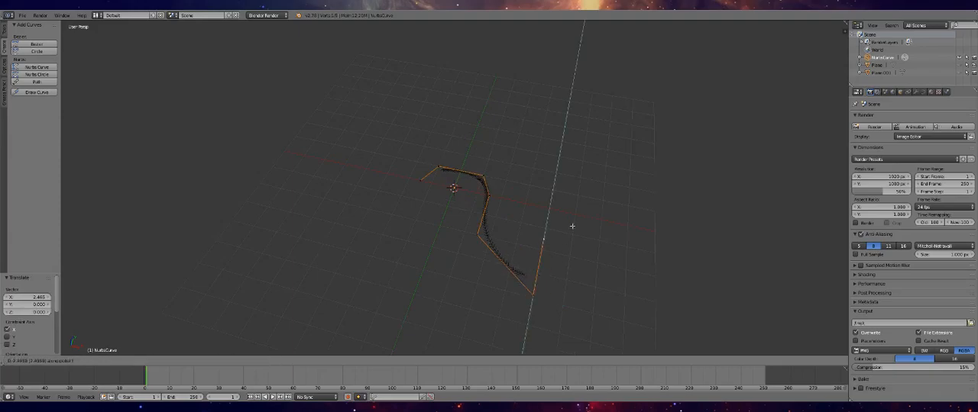
pyautogui.click(597, 126)
pyautogui.moveTo(597, 126); pyautogui.dragTo(782, 235, button='middle')
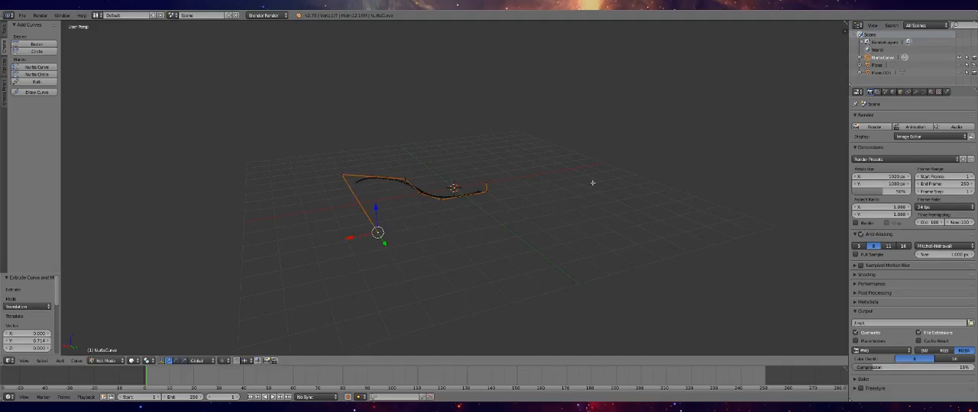
pyautogui.moveTo(377, 232); pyautogui.dragTo(495, 217)
pyautogui.press('x')
pyautogui.click(491, 221)
# Extrude the curve's end point upward along Z and shift the new point about -2.18 units along X
pyautogui.moveTo(553, 221); pyautogui.dragTo(523, 237, button='middle')
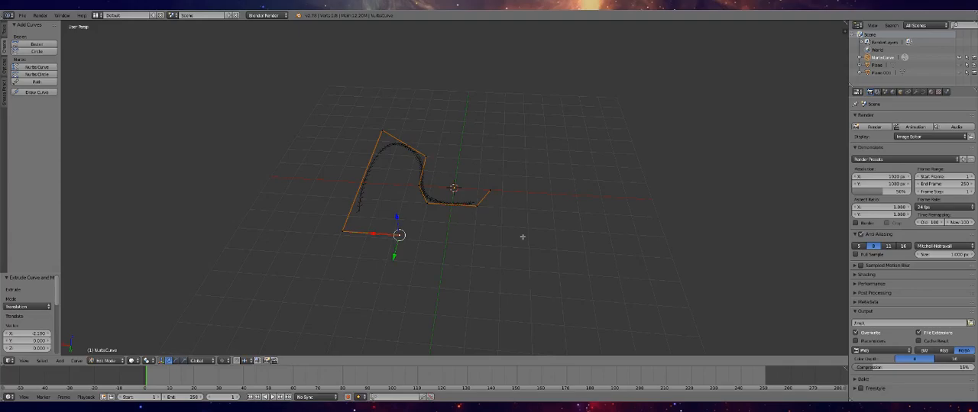
pyautogui.press('e')
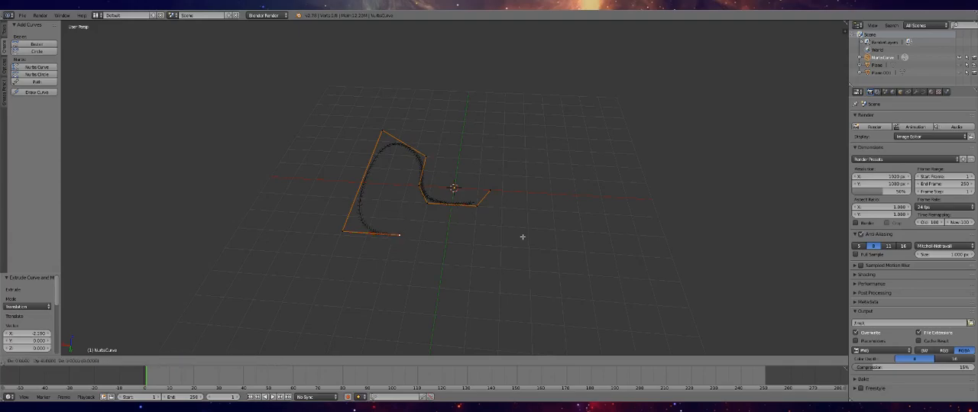
pyautogui.press('z')
pyautogui.click(525, 191)
pyautogui.press('e')
pyautogui.press('x')
pyautogui.click(589, 197)
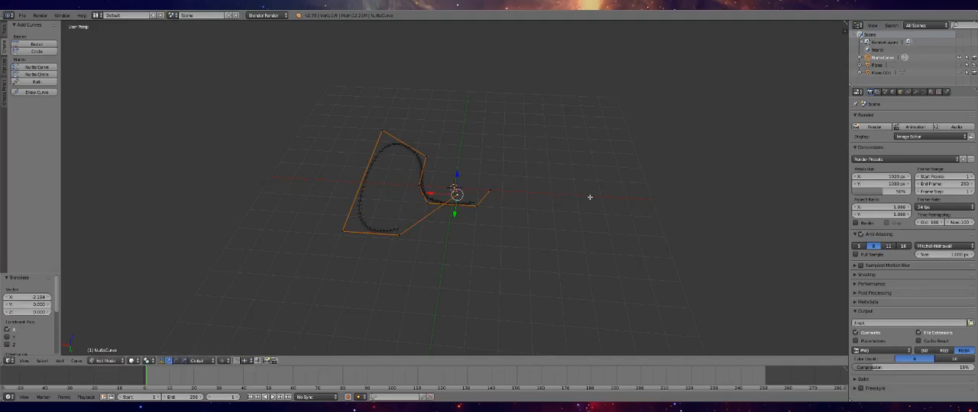
# Extrude the raised curve end about -7 units along Y, and extrude another segment about 7.1 units along X
pyautogui.press('e')
pyautogui.press('y')
pyautogui.click(616, 83)
pyautogui.moveTo(507, 164); pyautogui.dragTo(626, 146, button='middle')
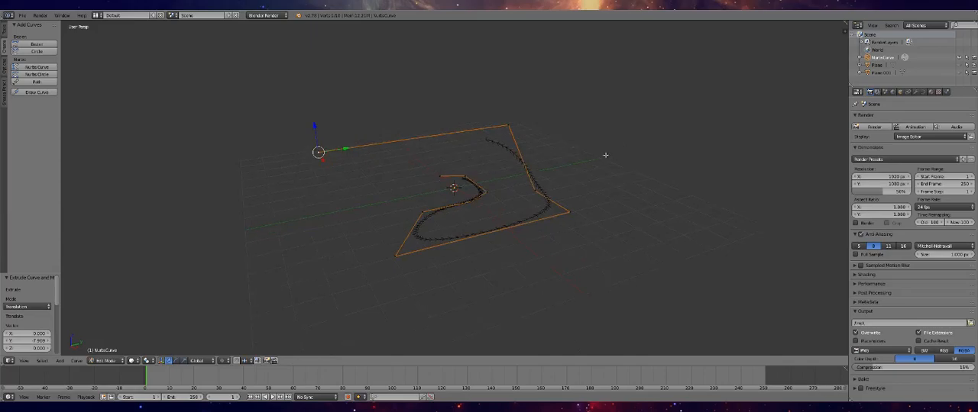
pyautogui.press('e')
pyautogui.press('x')
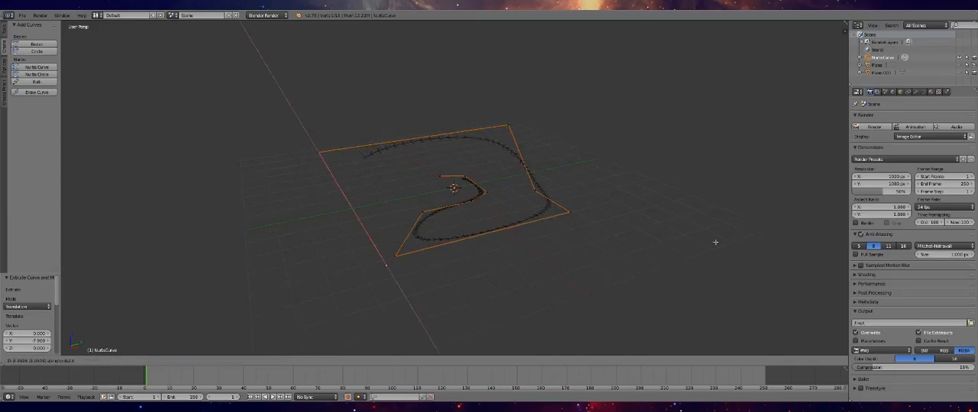
pyautogui.click(708, 216)
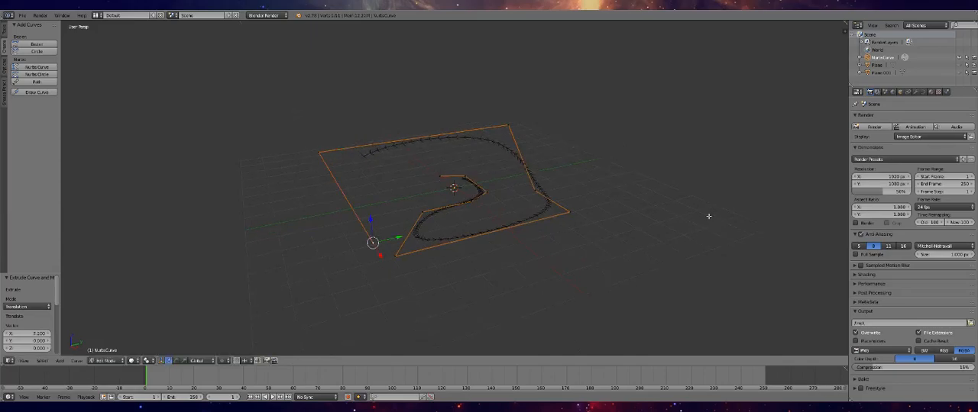
# Extrude a last long segment from the curve's end along negative Y and return to Object Mode
pyautogui.press('e')
pyautogui.press('y')
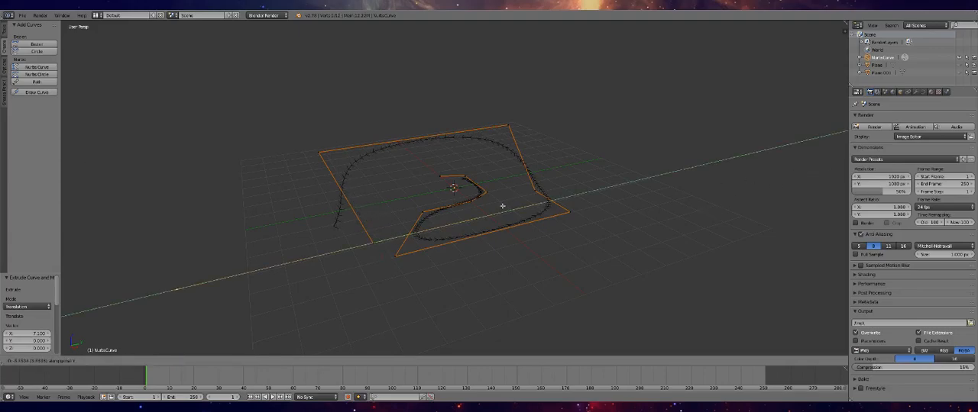
pyautogui.click(202, 190)
pyautogui.moveTo(301, 191)
pyautogui.mouseDown(button='middle')
pyautogui.moveTo(437, 206)
pyautogui.moveTo(447, 182)
pyautogui.moveTo(415, 148)
pyautogui.moveTo(485, 140)
pyautogui.moveTo(622, 196)
pyautogui.moveTo(767, 164)
pyautogui.mouseUp(button='middle')
pyautogui.press('Tab')
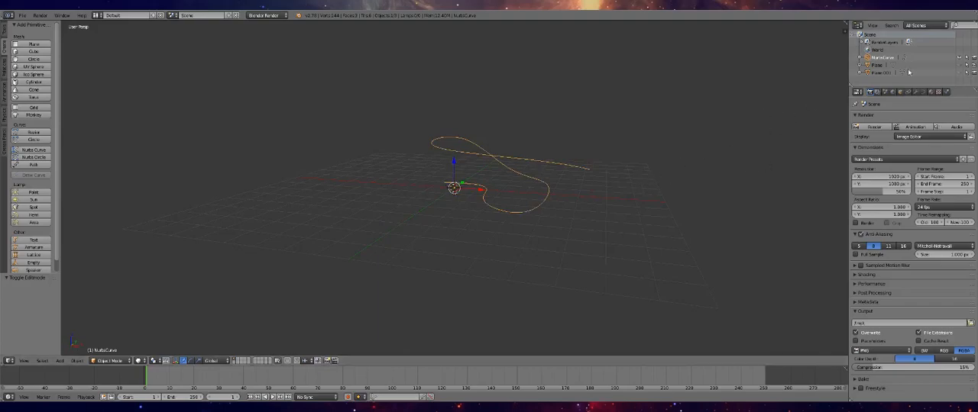
# Unhide the floor plane and the side walls so both show again beside the curve
pyautogui.rightClick(585, 172)
pyautogui.scroll(-3, 584, 172)
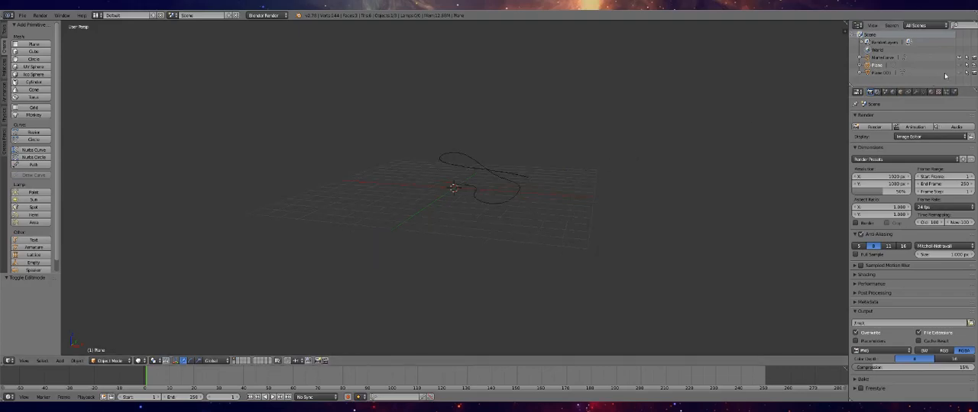
pyautogui.click(959, 66)
pyautogui.click(959, 73)
pyautogui.scroll(4, 496, 217)
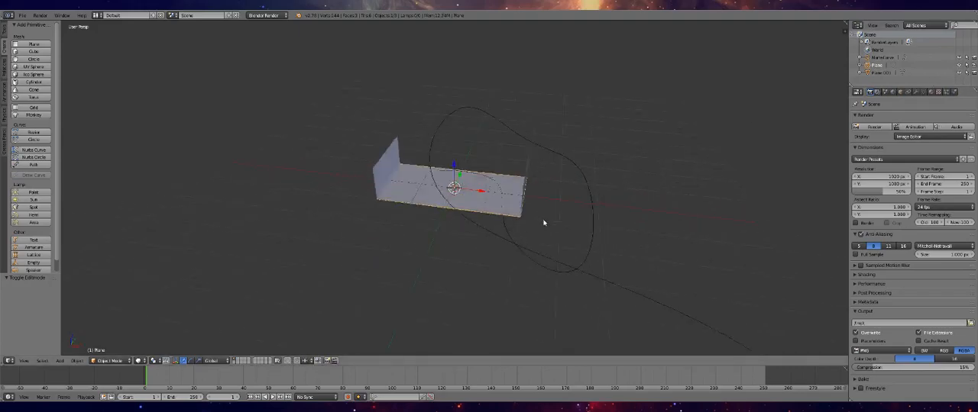
# Add an Array modifier to the floor plane, with Fit Curve as the fit type and NurbsCurve as the curve
pyautogui.click(916, 92)
pyautogui.click(879, 118)
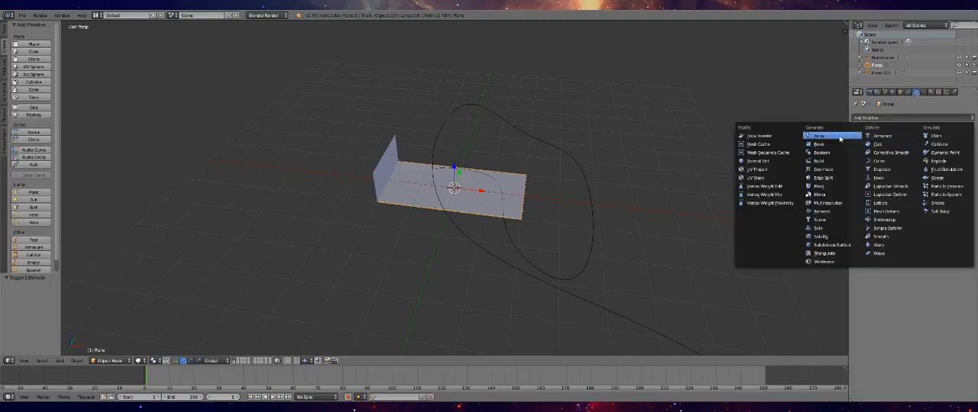
pyautogui.click(814, 135)
pyautogui.click(916, 160)
pyautogui.click(917, 130)
pyautogui.click(932, 162)
pyautogui.click(912, 172)
pyautogui.scroll(-2, 657, 192)
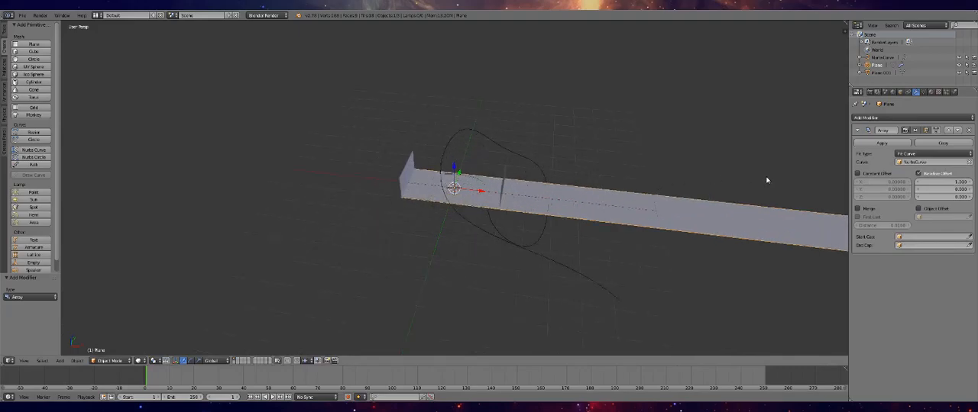
pyautogui.scroll(-1, 680, 167)
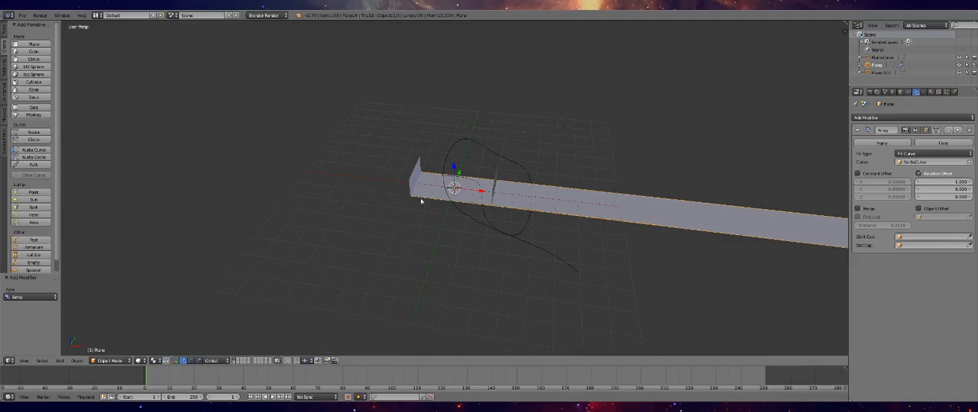
pyautogui.scroll(5, 499, 193)
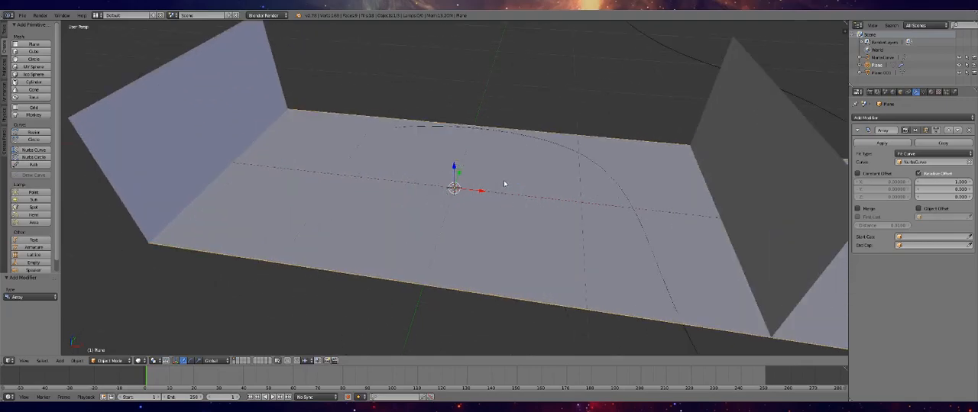
pyautogui.scroll(2, 514, 179)
pyautogui.scroll(-8, 635, 181)
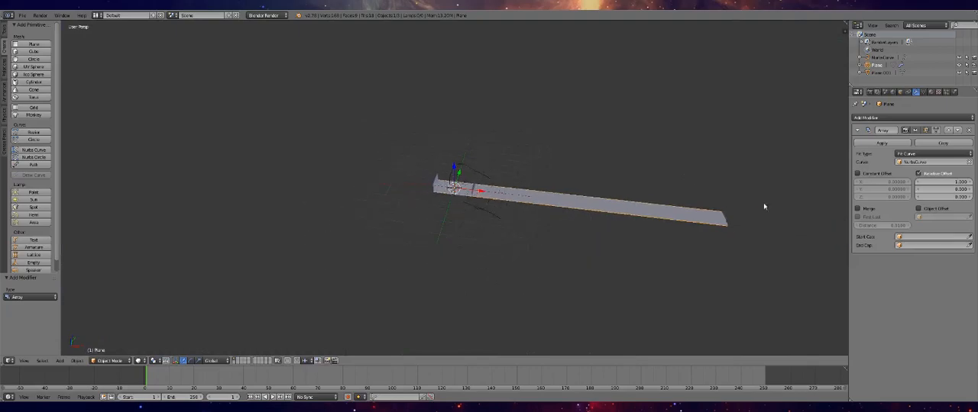
pyautogui.scroll(8, 487, 200)
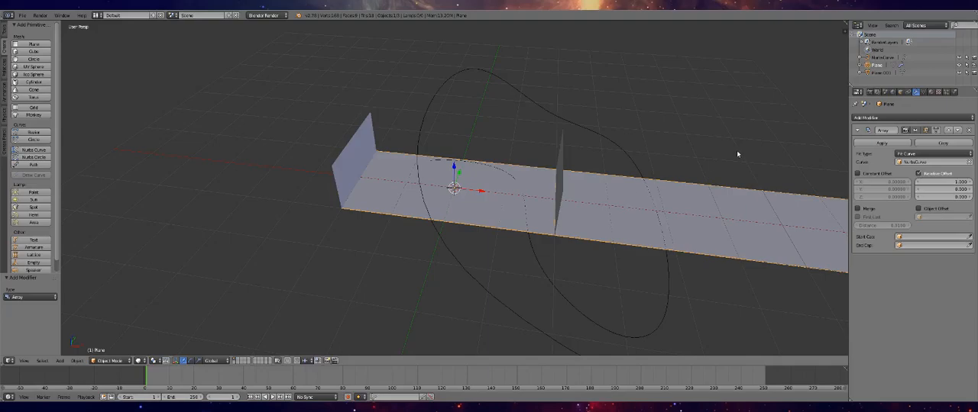
# Try to rotate the floor plane's geometry 90° about the Z axis in Edit Mode
pyautogui.press('Tab')
pyautogui.write('sz')
pyautogui.write('90')
pyautogui.press('Return')
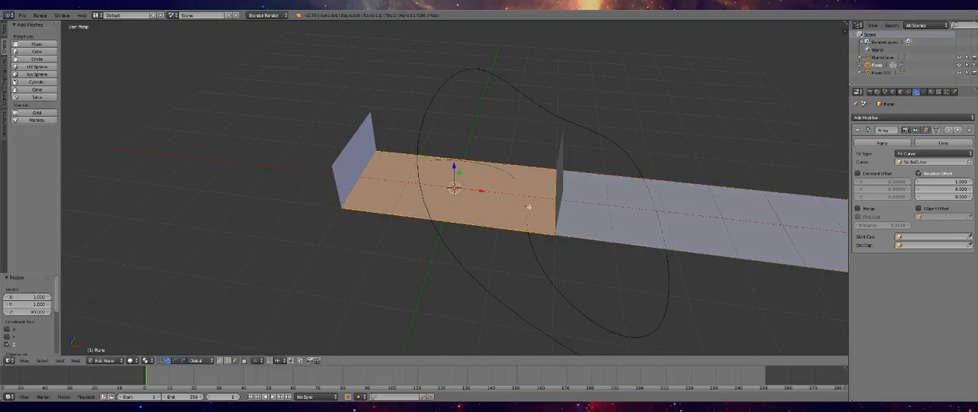
pyautogui.moveTo(529, 207); pyautogui.dragTo(534, 211, button='middle')
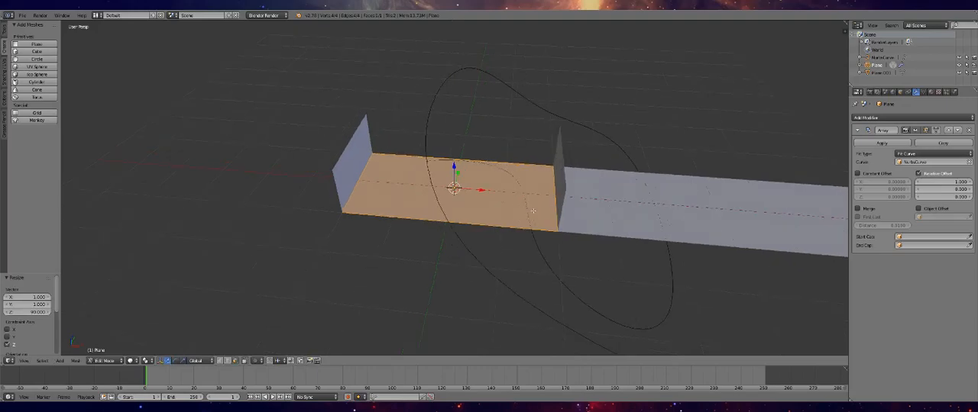
pyautogui.press('r')
pyautogui.write('z90')
pyautogui.press('Return')
pyautogui.press('Tab')
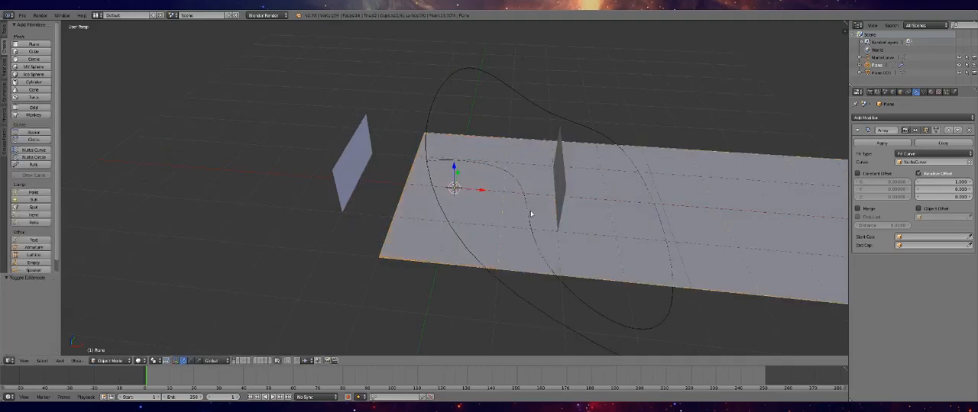
# Undo the floor geometry's rotation and scaling, and return to Object Mode
pyautogui.moveTo(530, 214); pyautogui.dragTo(531, 215, button='middle')
pyautogui.scroll(1, 531, 214)
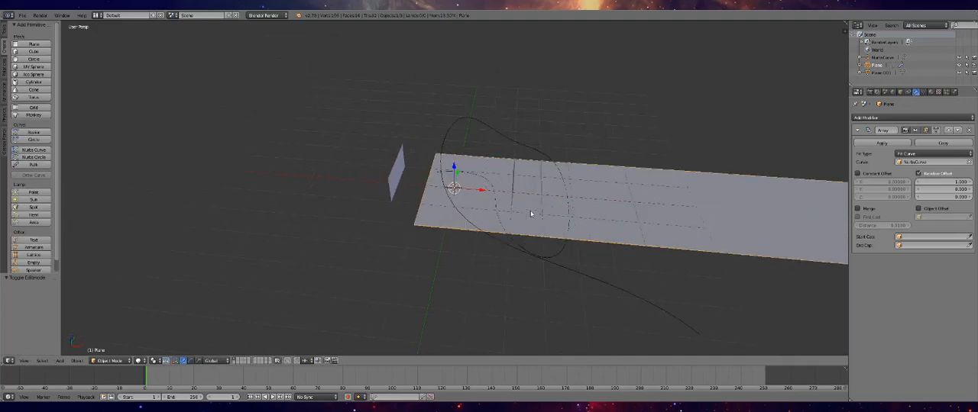
pyautogui.scroll(2, 531, 214)
pyautogui.press('Tab')
pyautogui.hotkey('ctrl', 'z')
pyautogui.hotkey('ctrl', 'z')
pyautogui.press('Tab')
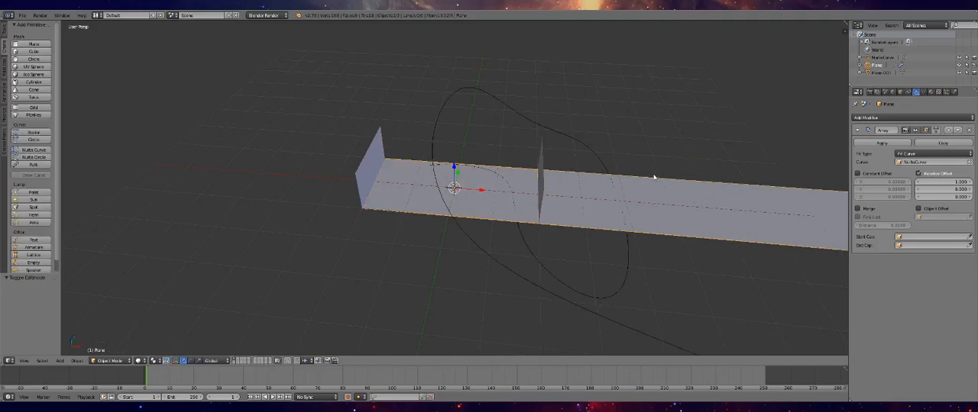
# Add a Curve modifier to the floor plane and set NurbsCurve as its object
pyautogui.click(870, 117)
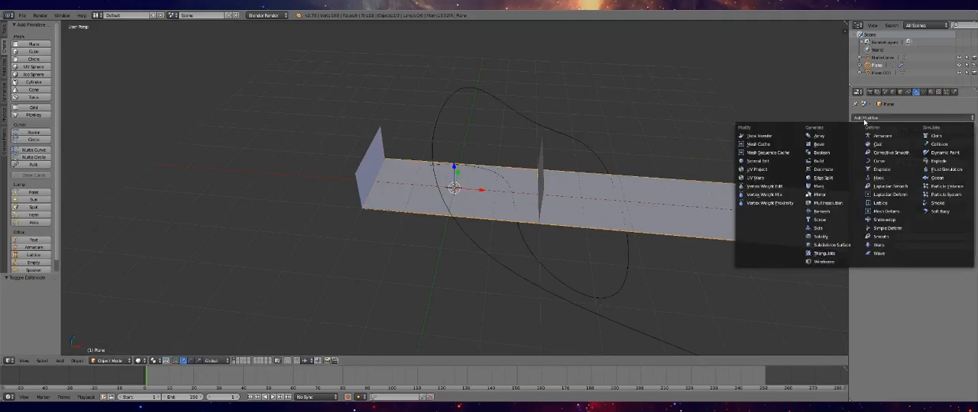
pyautogui.click(879, 160)
pyautogui.click(882, 294)
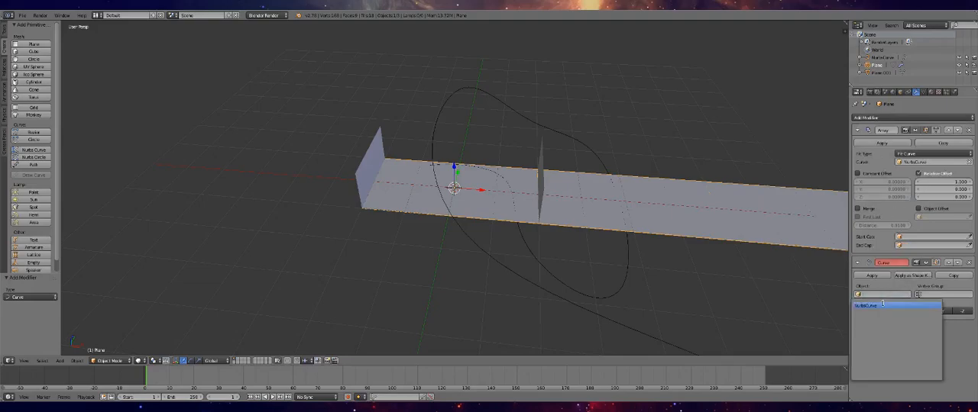
pyautogui.click(883, 304)
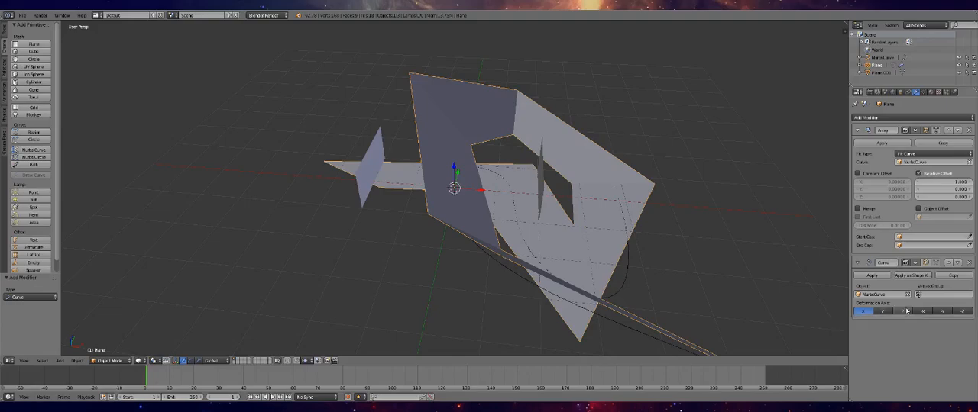
# Try out the Curve modifier's positive and negative deformation axes on the floor, and remove the modifier
pyautogui.click(886, 313)
pyautogui.click(921, 312)
pyautogui.click(941, 313)
pyautogui.click(962, 312)
pyautogui.click(902, 313)
pyautogui.click(884, 314)
pyautogui.click(865, 313)
pyautogui.click(881, 314)
pyautogui.click(869, 313)
pyautogui.click(882, 314)
pyautogui.click(865, 312)
pyautogui.scroll(-4, 563, 255)
pyautogui.scroll(2, 539, 231)
pyautogui.scroll(2, 538, 232)
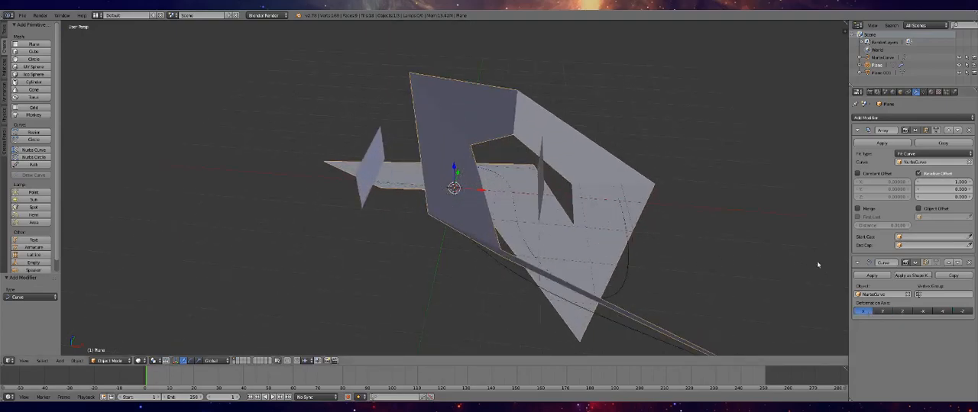
pyautogui.click(971, 264)
# Rotate the floor plane's geometry 90° about the Z axis in Edit Mode and return to Object Mode
pyautogui.press('Tab')
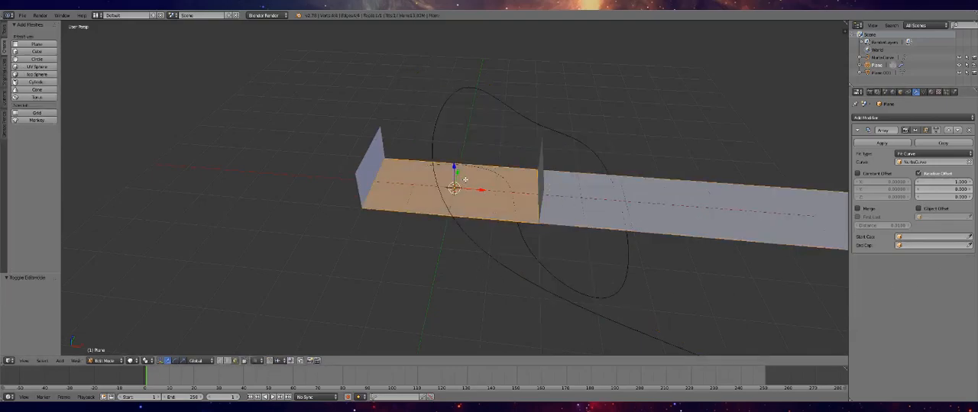
pyautogui.write('rz')
pyautogui.write('90')
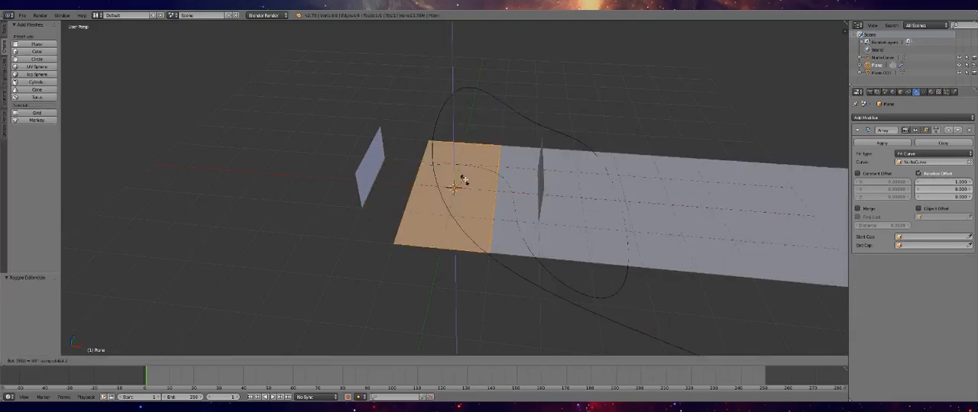
pyautogui.press('Return')
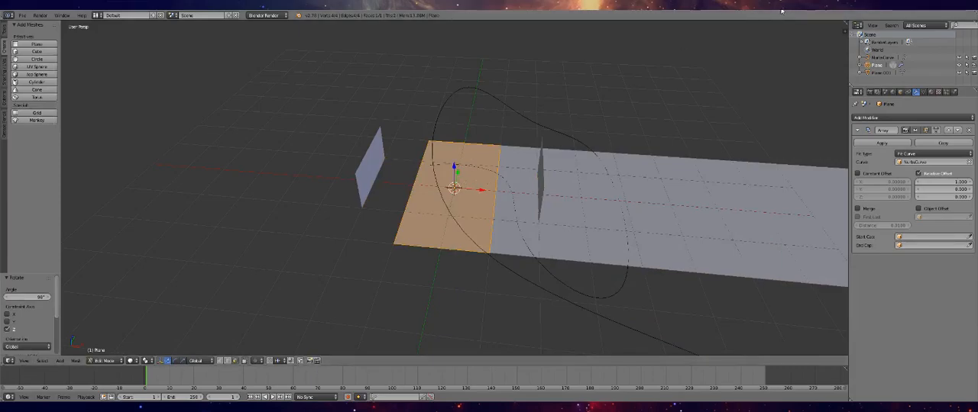
pyautogui.press('Tab')
# Select the side walls object and all of its geometry in Edit Mode
pyautogui.rightClick(544, 189)
pyautogui.press('Tab')
pyautogui.press('Tab')
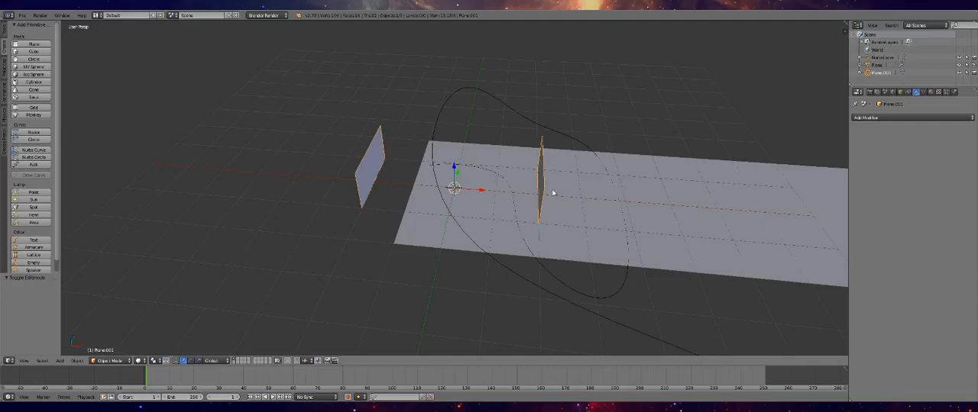
pyautogui.press('Tab')
pyautogui.press('a')
pyautogui.press('a')
pyautogui.press('a')
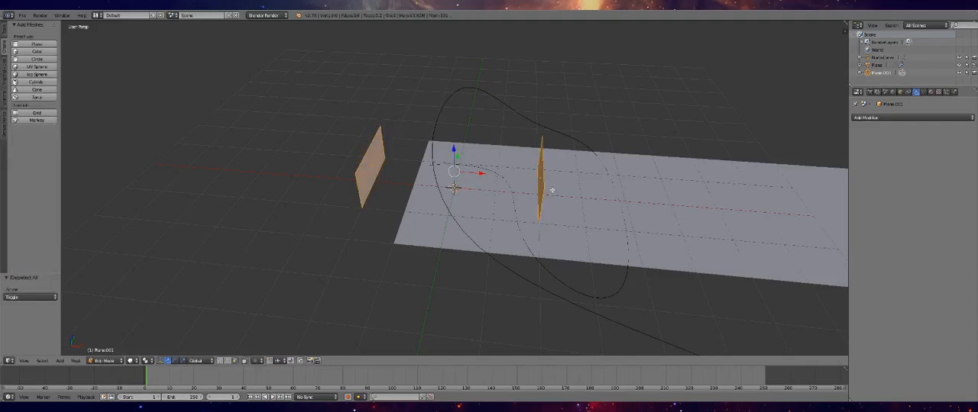
pyautogui.press('s')
pyautogui.press('0')
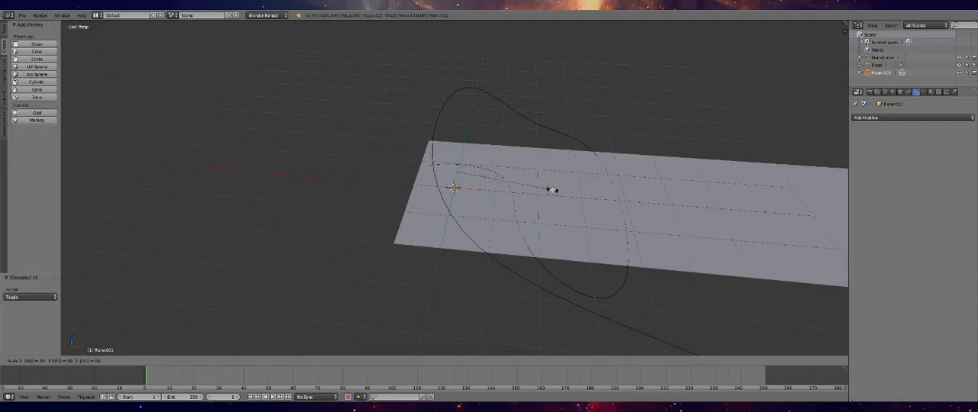
pyautogui.press('BackSpace')
pyautogui.press('BackSpace')
pyautogui.press('BackSpace')
pyautogui.write('z90')
pyautogui.press('Escape')
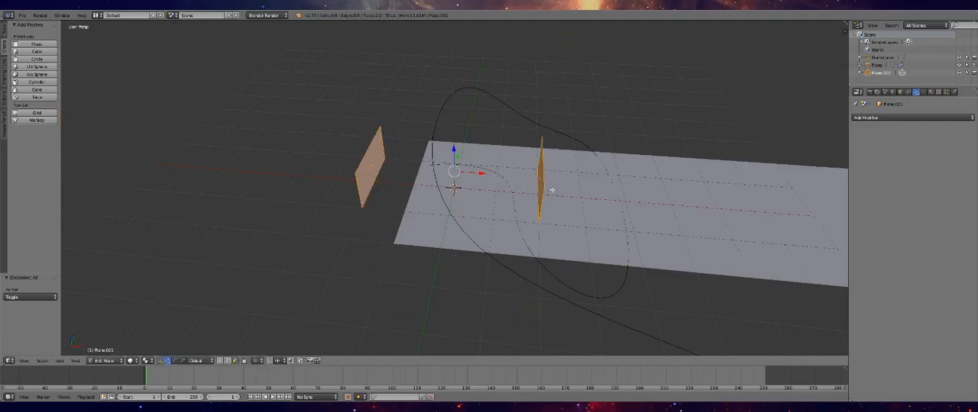
# Rotate the side walls' geometry 90° about the Z axis and return to Object Mode
pyautogui.write('rz90')
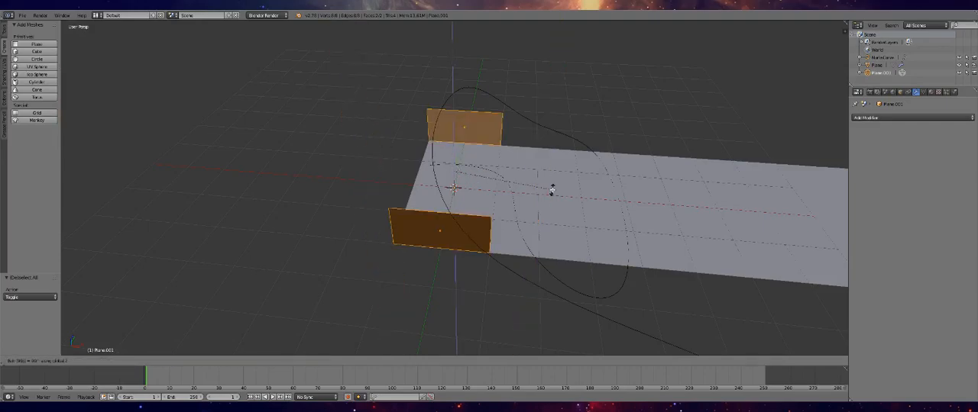
pyautogui.press('Return')
pyautogui.press('Tab')
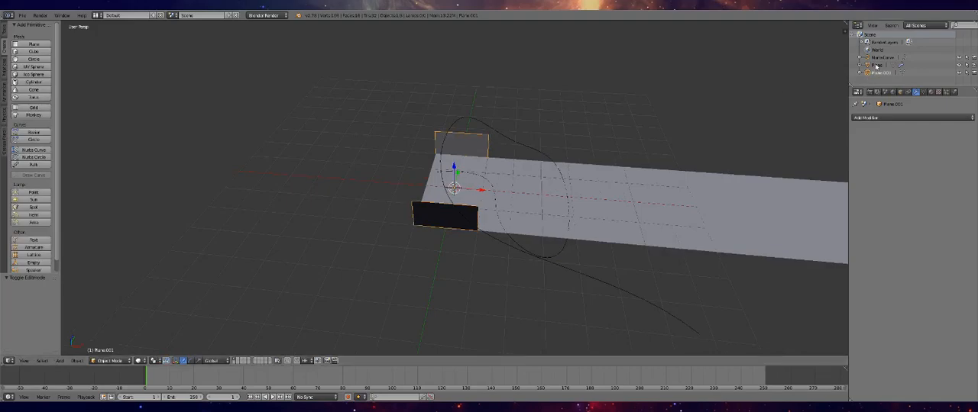
# Enable Merge in the floor plane's Array modifier, keeping the modifier unapplied
pyautogui.click(876, 66)
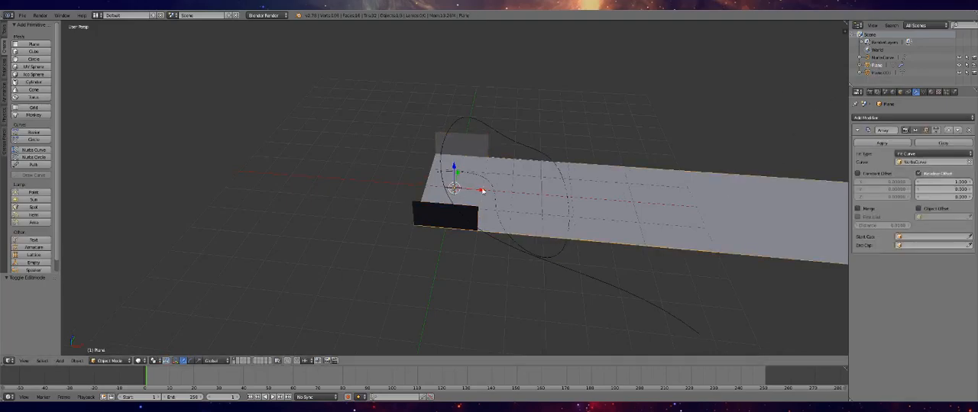
pyautogui.click(890, 143)
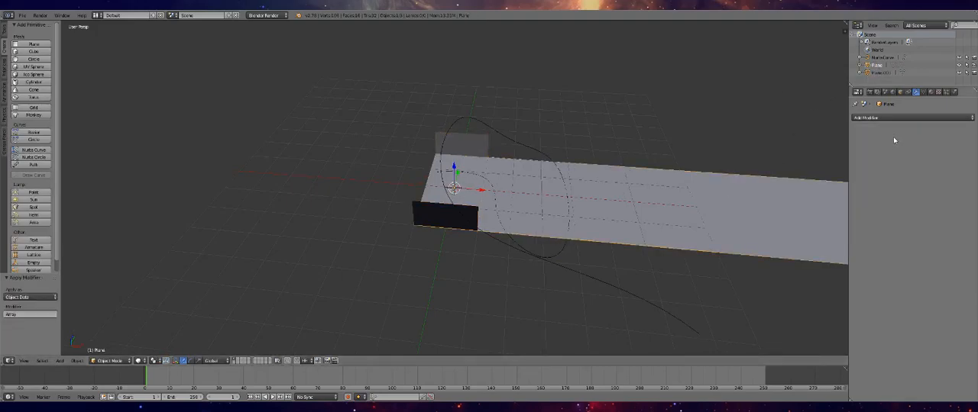
pyautogui.hotkey('ctrl', 'z')
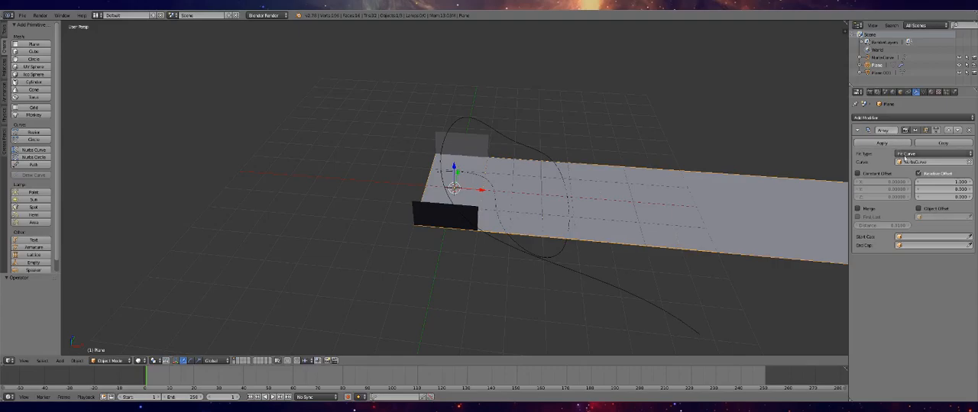
pyautogui.click(858, 208)
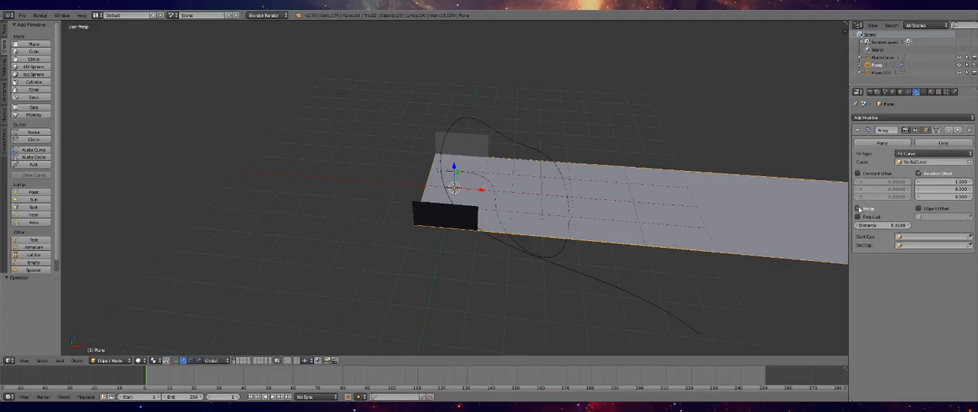
# Add an Array modifier with Merge enabled to the side walls, using Fit Curve with NurbsCurve
pyautogui.rightClick(486, 151)
pyautogui.click(895, 119)
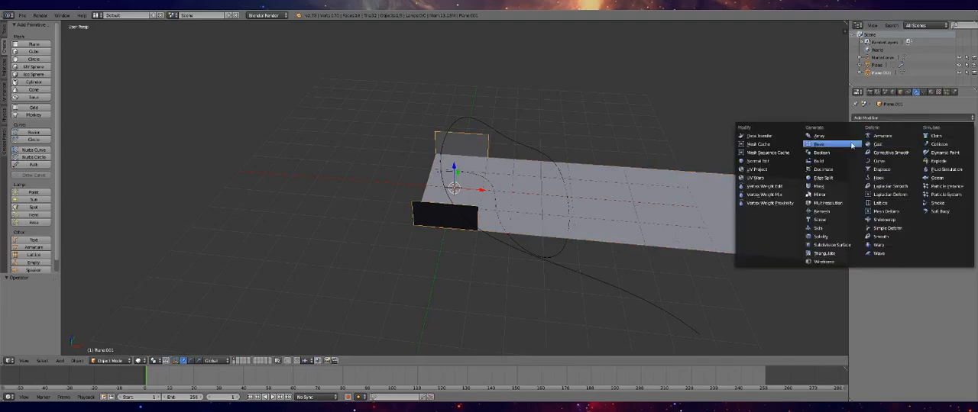
pyautogui.click(819, 135)
pyautogui.click(858, 174)
pyautogui.click(858, 208)
pyautogui.click(933, 154)
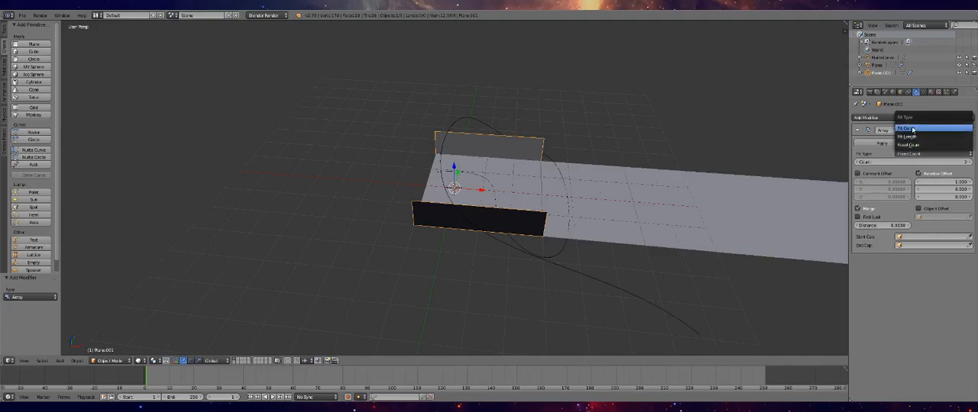
pyautogui.click(912, 130)
pyautogui.click(933, 162)
pyautogui.click(928, 175)
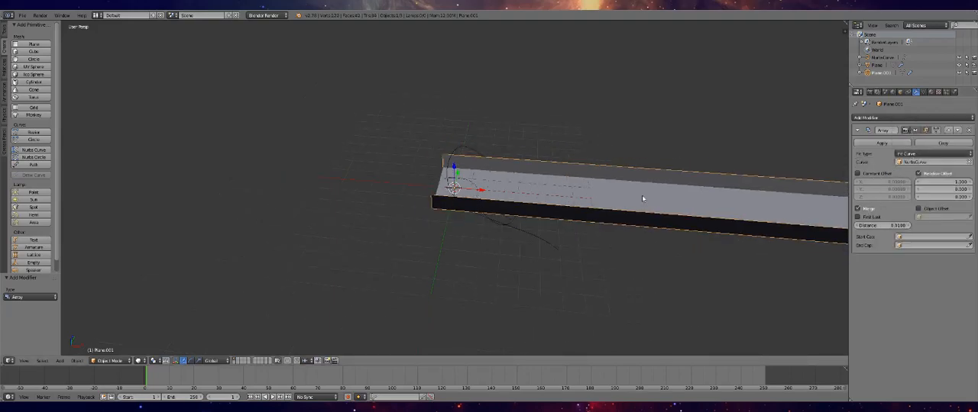
# Scale the side walls' geometry along the Y axis to about 0.3, bringing the two walls closer together
pyautogui.scroll(-5, 641, 197)
pyautogui.scroll(3, 650, 203)
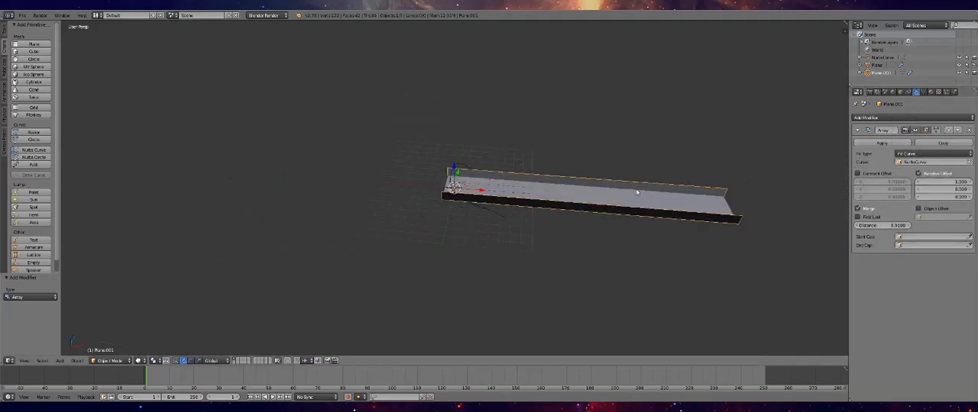
pyautogui.scroll(4, 524, 194)
pyautogui.scroll(-2, 545, 190)
pyautogui.click(876, 66)
pyautogui.click(871, 73)
pyautogui.press('Tab')
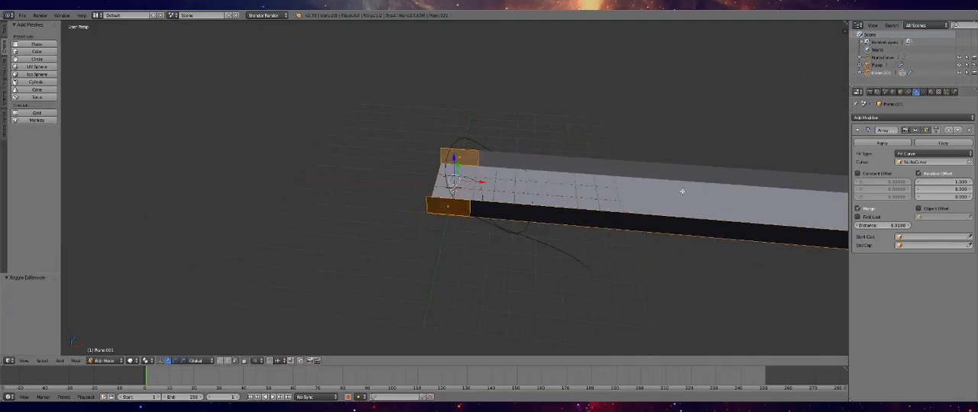
pyautogui.press('s')
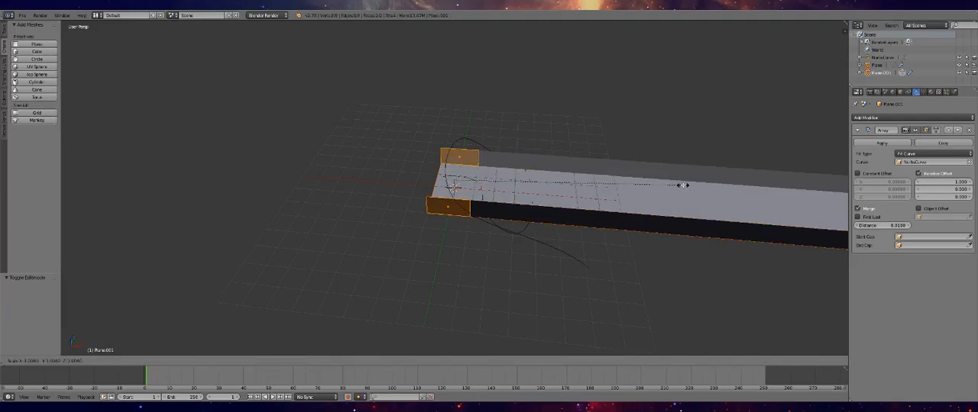
pyautogui.press('x')
pyautogui.press('z')
pyautogui.press('y')
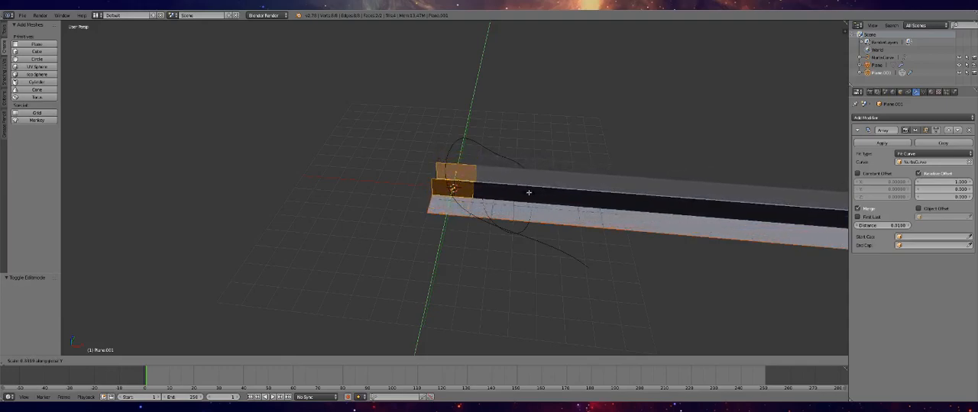
pyautogui.keyDown('ctrl'); pyautogui.click(529, 193); pyautogui.keyUp('ctrl')
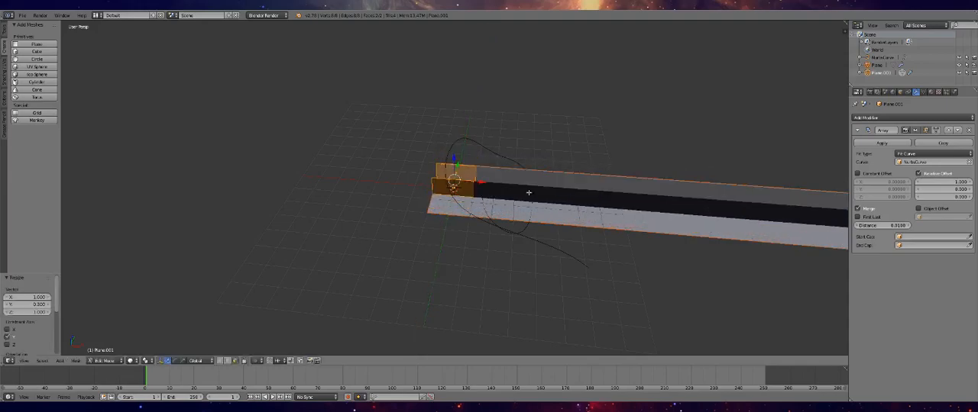
# Scale the floor plane's geometry along the Y axis to fit between the side walls and return to Object Mode
pyautogui.click(871, 65)
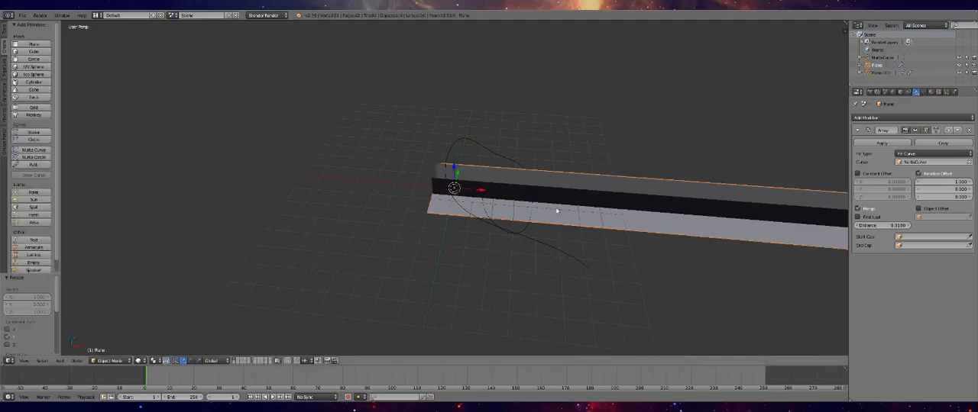
pyautogui.press('Tab')
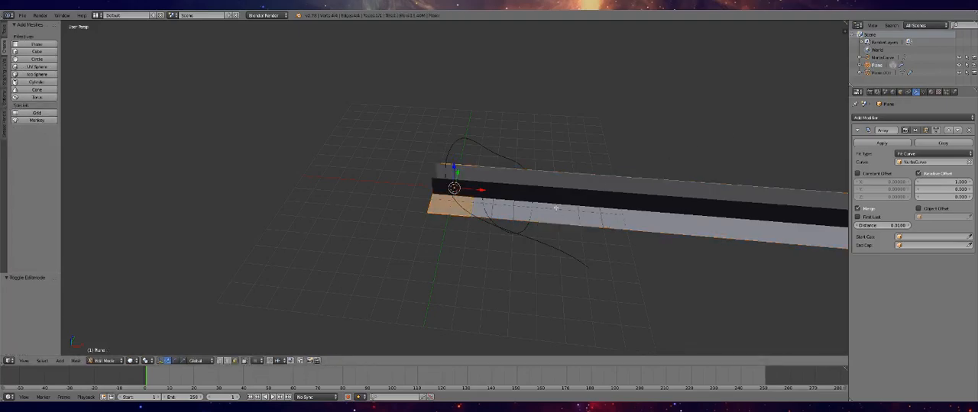
pyautogui.press('Tab')
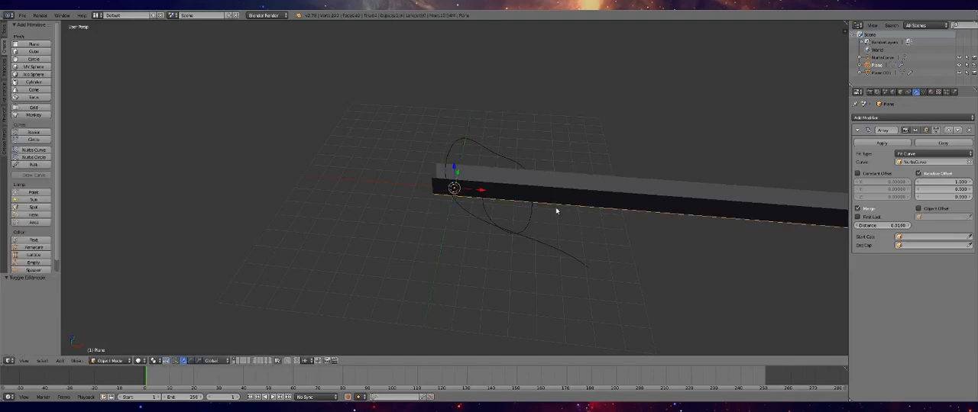
# Add a Curve modifier to the floor plane with NurbsCurve as its object
pyautogui.moveTo(449, 240); pyautogui.dragTo(552, 240, button='middle')
pyautogui.click(892, 118)
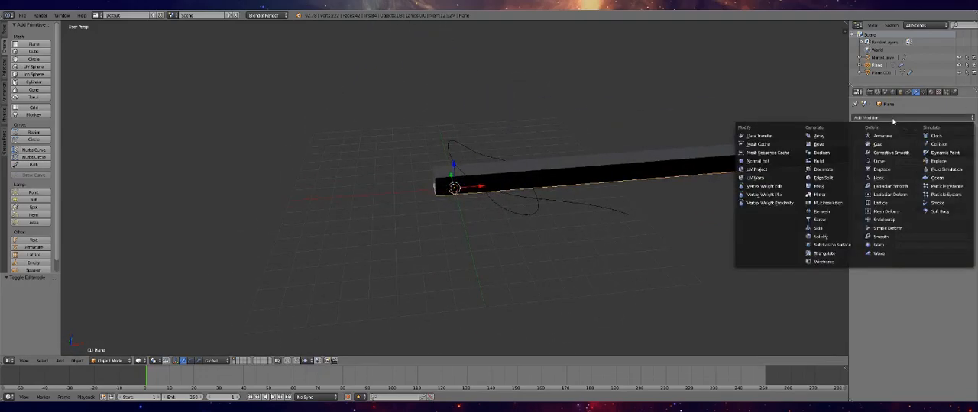
pyautogui.click(878, 163)
pyautogui.click(882, 294)
pyautogui.click(886, 305)
pyautogui.moveTo(611, 229); pyautogui.dragTo(540, 190, button='middle')
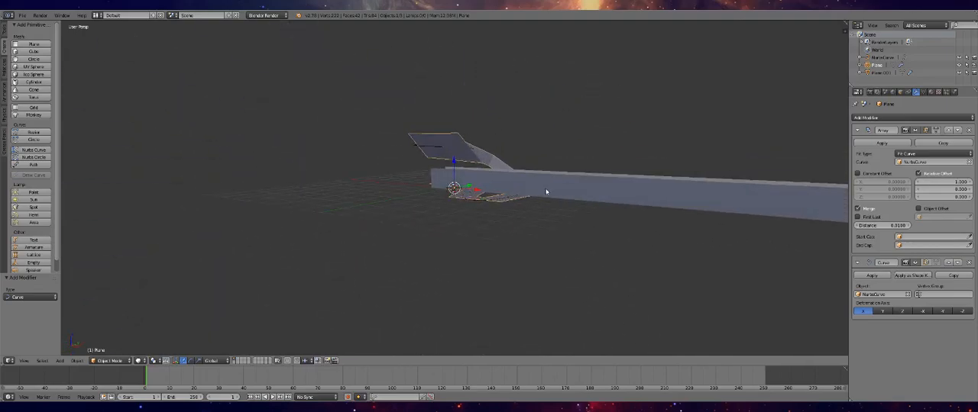
# Add a Curve modifier to the side walls with NurbsCurve as their deforming object
pyautogui.click(880, 73)
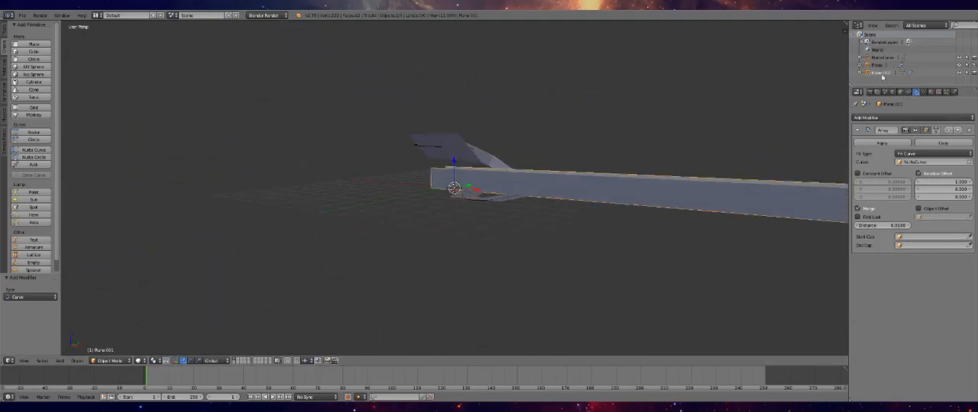
pyautogui.click(900, 119)
pyautogui.click(886, 164)
pyautogui.click(888, 295)
pyautogui.click(886, 305)
# Scale the floor plane's geometry to 0.1 along the X axis in Edit Mode and return to Object Mode
pyautogui.moveTo(661, 284); pyautogui.dragTo(681, 257, button='middle')
pyautogui.moveTo(431, 160); pyautogui.dragTo(557, 113, button='middle')
pyautogui.moveTo(504, 194); pyautogui.dragTo(342, 156, button='middle')
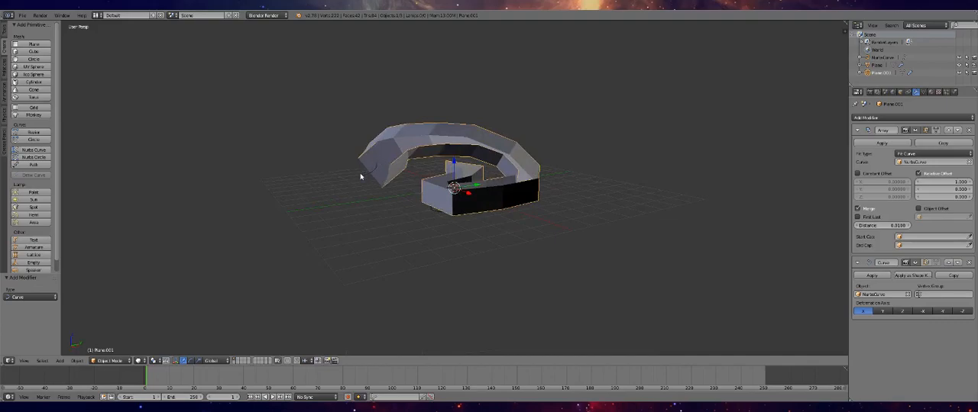
pyautogui.moveTo(407, 163); pyautogui.dragTo(537, 172, button='middle')
pyautogui.moveTo(483, 148); pyautogui.dragTo(449, 215, button='middle')
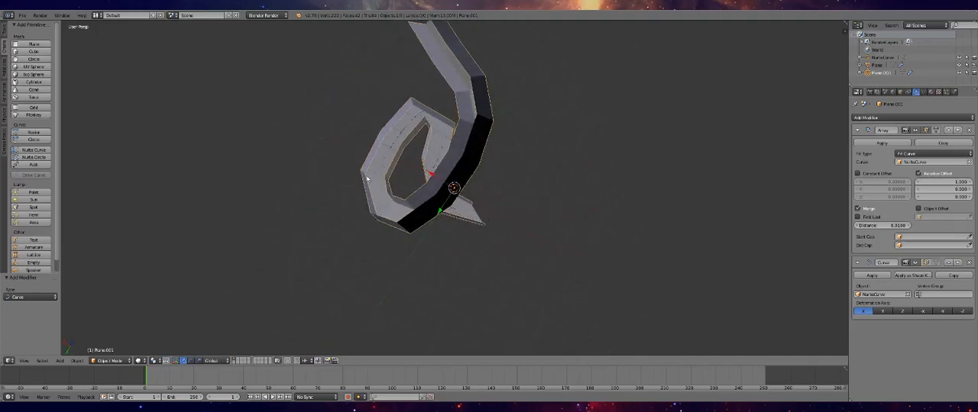
pyautogui.moveTo(434, 122); pyautogui.dragTo(840, 141, button='middle')
pyautogui.click(873, 67)
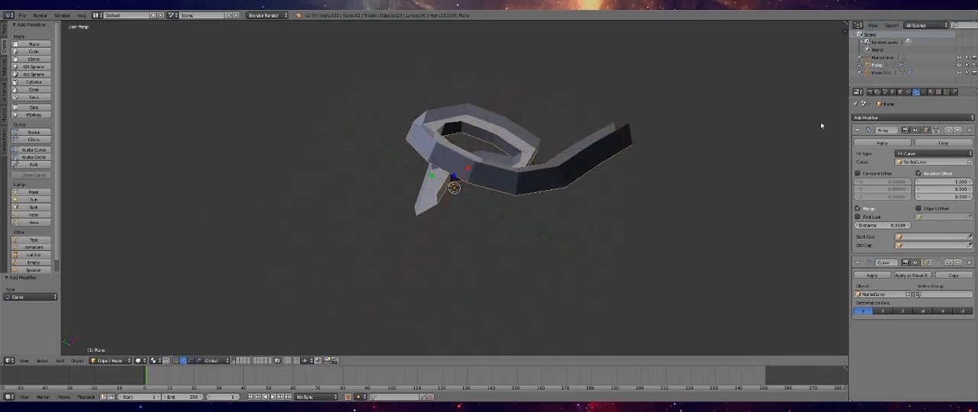
pyautogui.press('Tab')
pyautogui.moveTo(464, 168); pyautogui.dragTo(434, 205, button='middle')
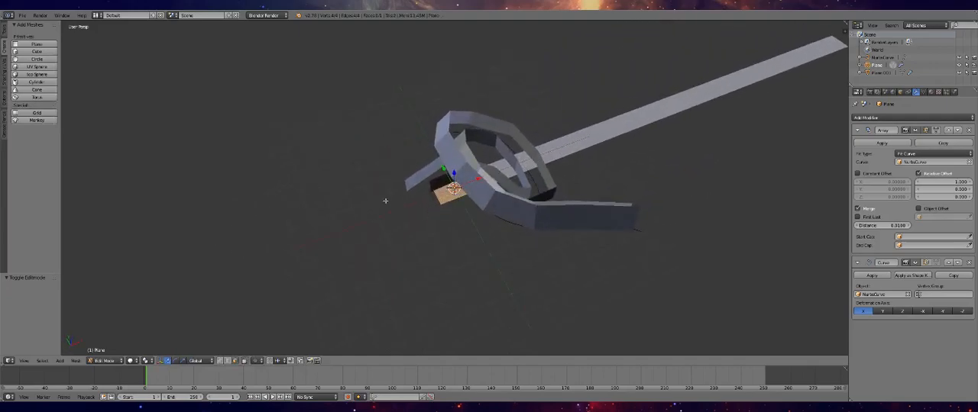
pyautogui.press('s')
pyautogui.press('x')
pyautogui.click(575, 159)
pyautogui.write('sx.1')
pyautogui.press('Return')
pyautogui.press('Tab')
# Shorten the side walls' geometry along the X axis to make them follow the curve smoothly, ending in Object Mode
pyautogui.moveTo(578, 163); pyautogui.dragTo(499, 88, button='middle')
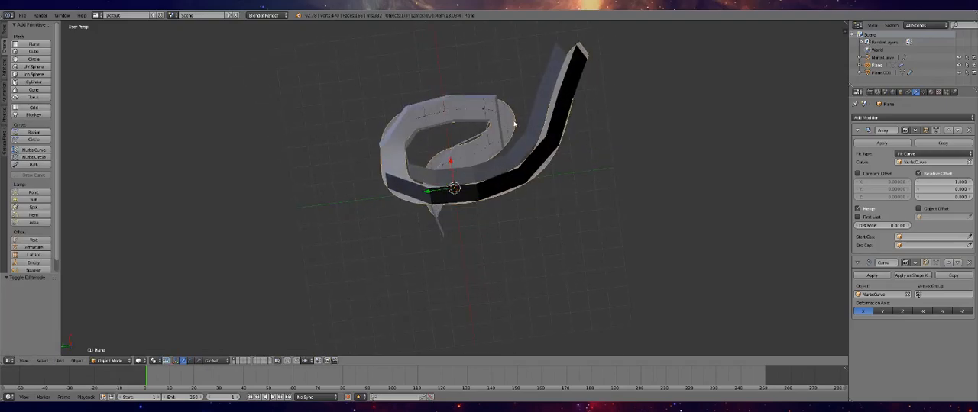
pyautogui.click(879, 74)
pyautogui.moveTo(456, 155); pyautogui.dragTo(492, 159, button='middle')
pyautogui.press('Tab')
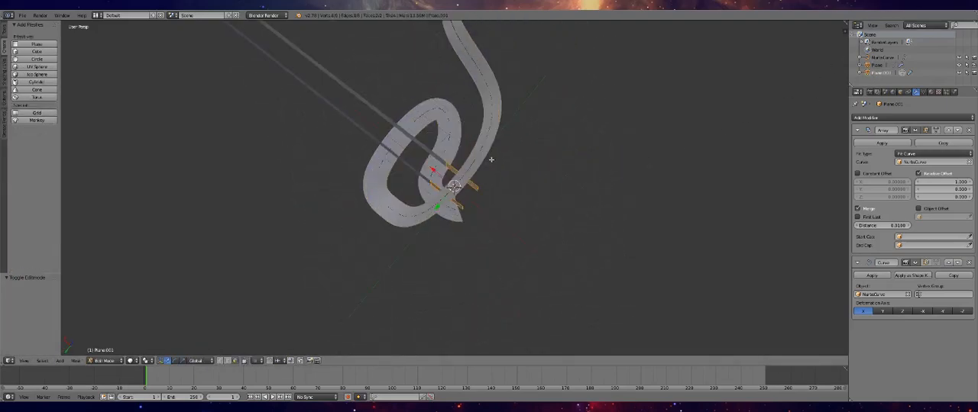
pyautogui.press('Tab')
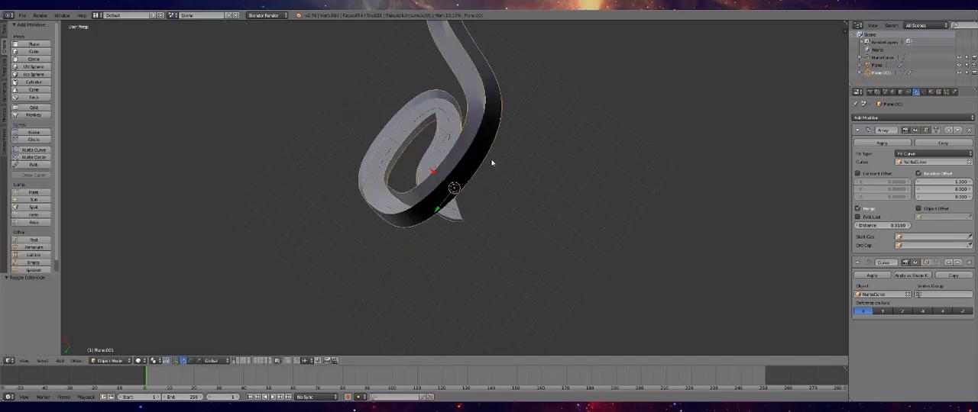
# Set the NURBS curve's preview resolution to 100 and enable Bounds Clamp
pyautogui.moveTo(485, 159); pyautogui.dragTo(614, 109, button='middle')
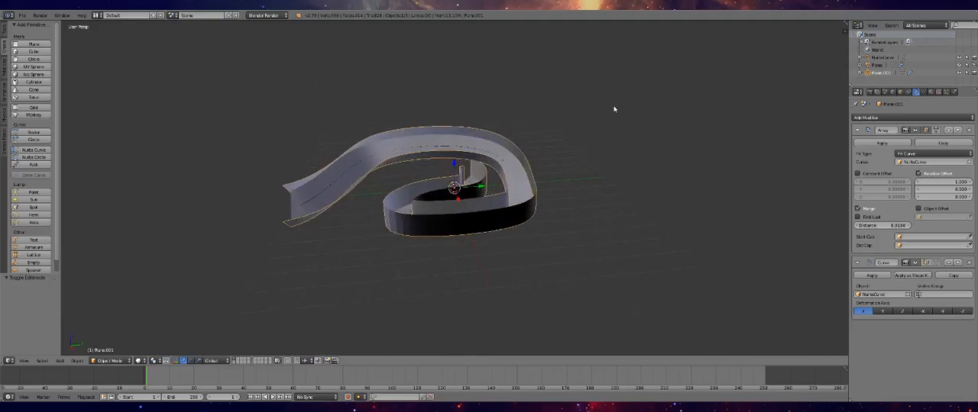
pyautogui.click(880, 57)
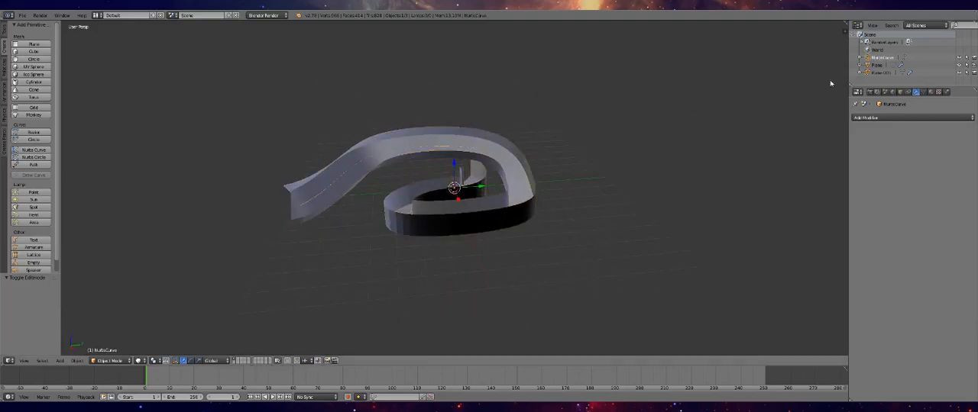
pyautogui.click(923, 92)
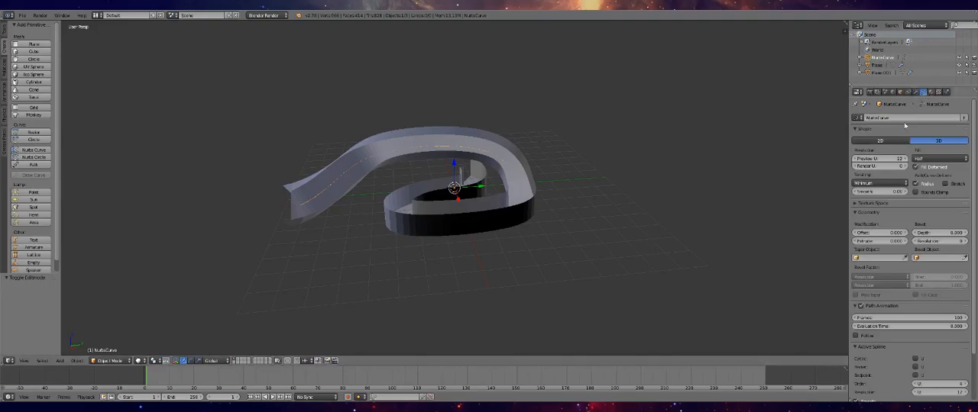
pyautogui.click(890, 158)
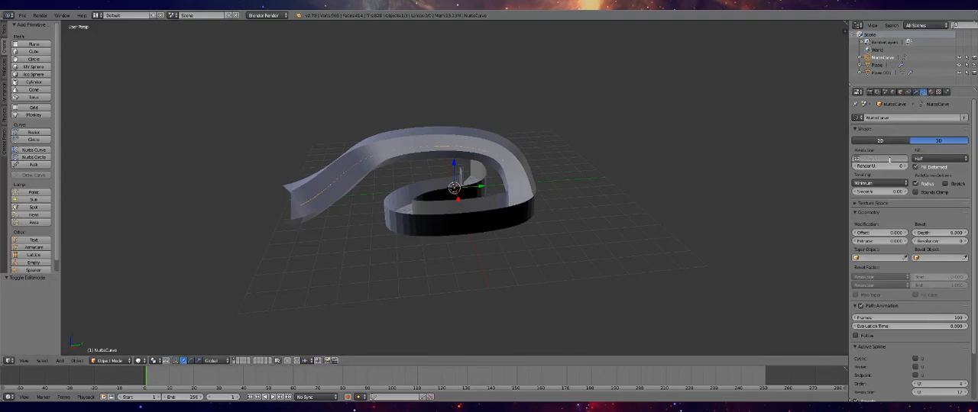
pyautogui.write('100')
pyautogui.press('Return')
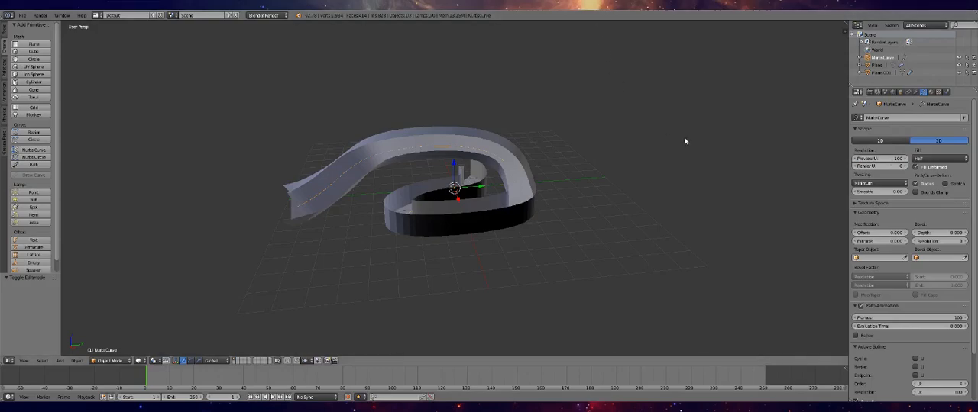
pyautogui.click(916, 193)
# Try to enlarge the NURBS curve by scaling all of its control points in Edit Mode
pyautogui.moveTo(690, 167); pyautogui.dragTo(609, 263, button='middle')
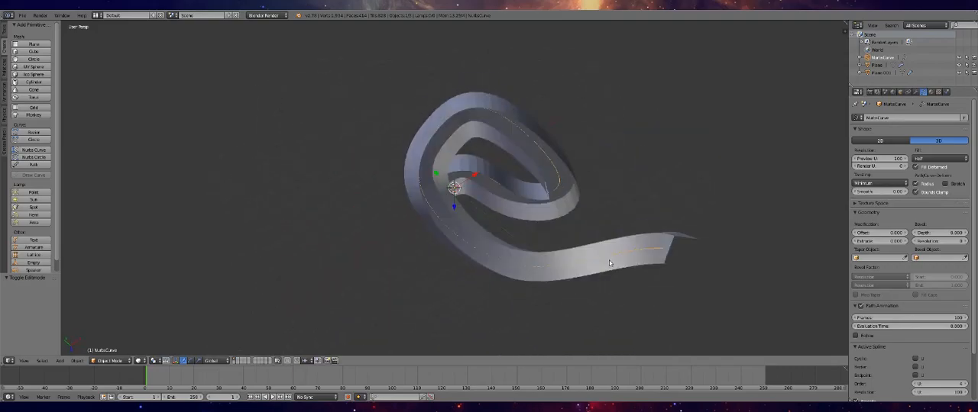
pyautogui.moveTo(592, 205); pyautogui.dragTo(615, 105, button='middle')
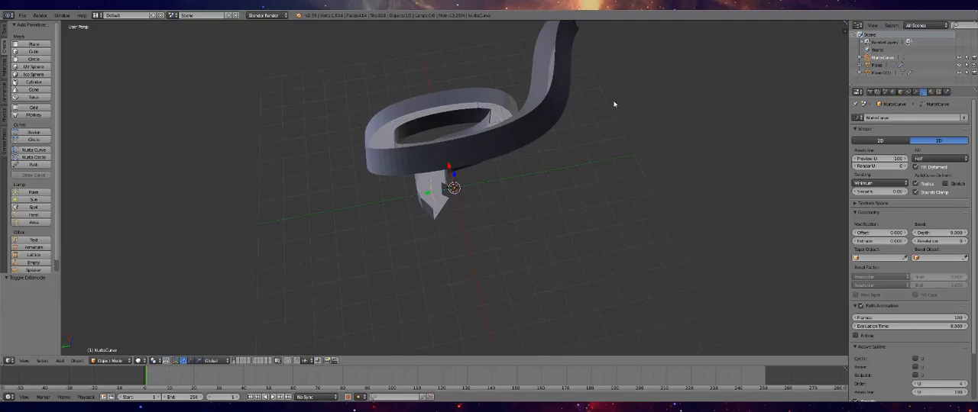
pyautogui.moveTo(466, 89); pyautogui.dragTo(105, 78, button='middle')
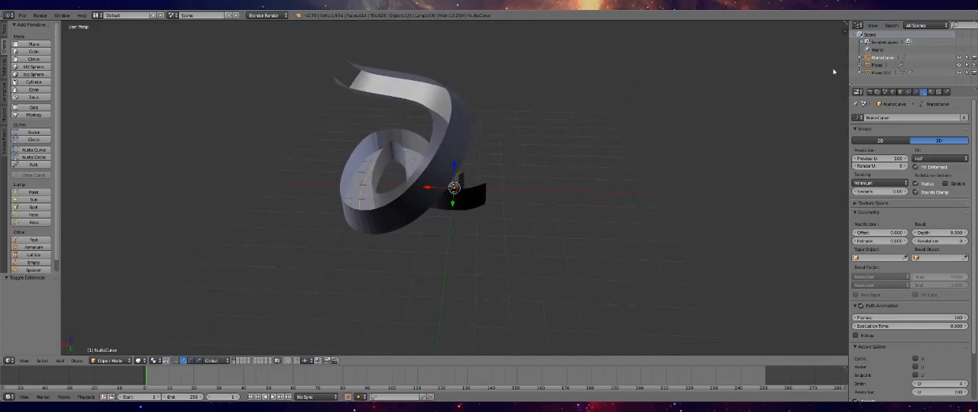
pyautogui.press('Tab')
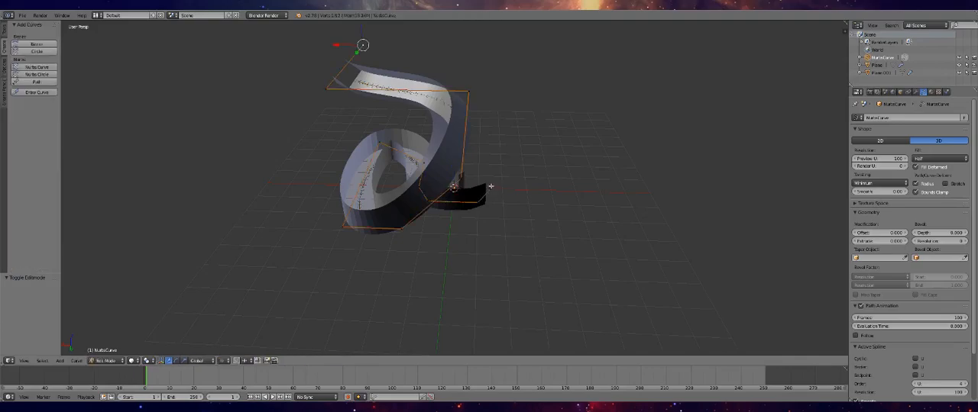
pyautogui.press('a')
pyautogui.press('s')
pyautogui.press('x')
pyautogui.press('3')
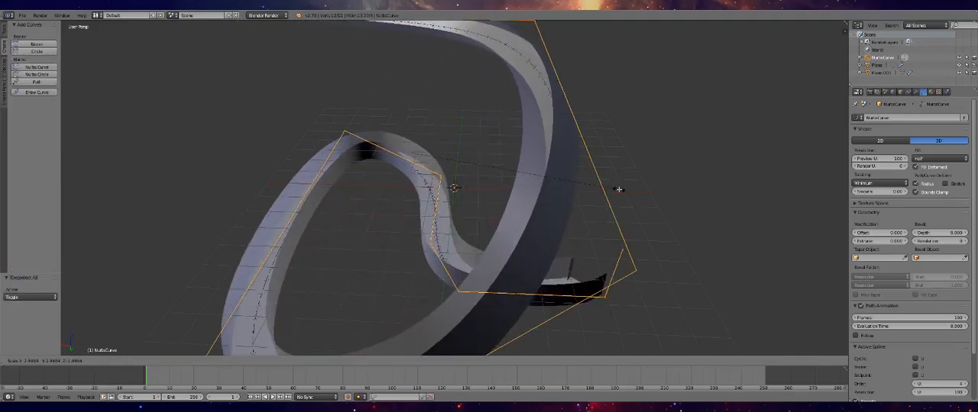
pyautogui.click(617, 188)
pyautogui.press('Tab')
# Scale the floor plane's geometry uniformly to 0.5 in Edit Mode and return to Object Mode
pyautogui.moveTo(608, 197); pyautogui.dragTo(656, 212, button='middle')
pyautogui.moveTo(544, 212); pyautogui.dragTo(614, 203, button='middle')
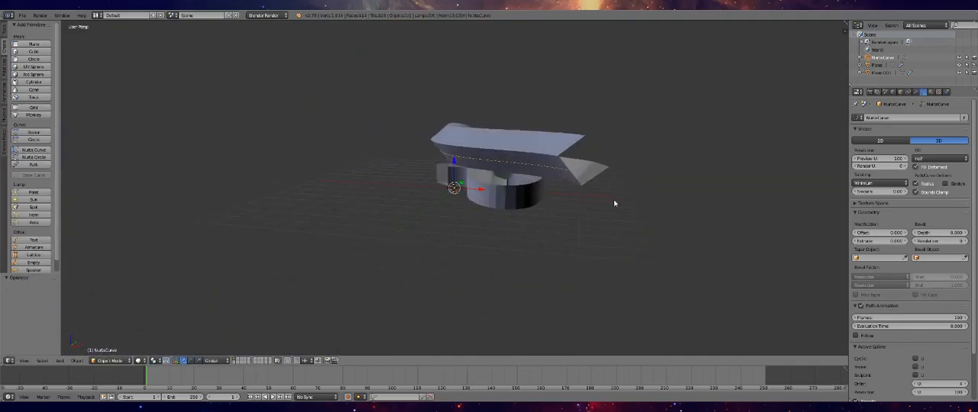
pyautogui.moveTo(542, 221); pyautogui.dragTo(490, 240, button='middle')
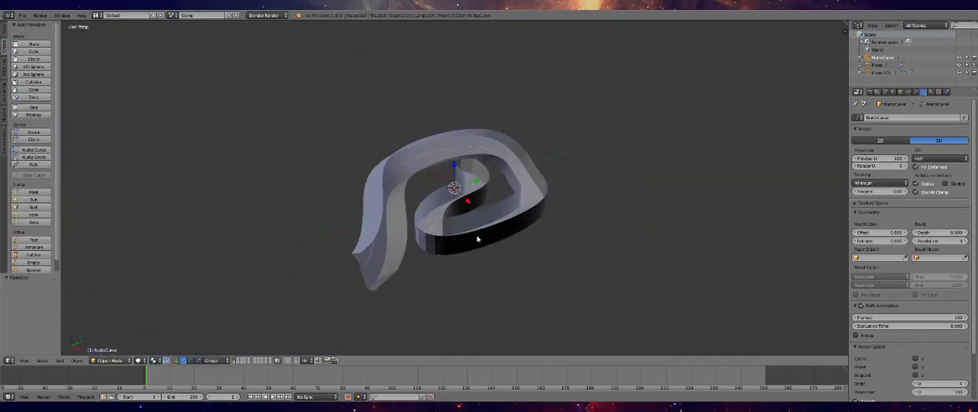
pyautogui.click(870, 65)
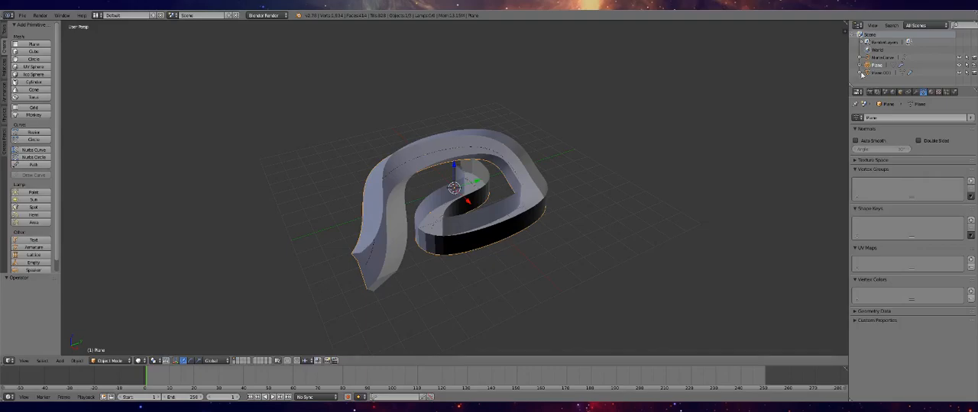
pyautogui.press('Tab')
pyautogui.moveTo(518, 195); pyautogui.dragTo(593, 204, button='middle')
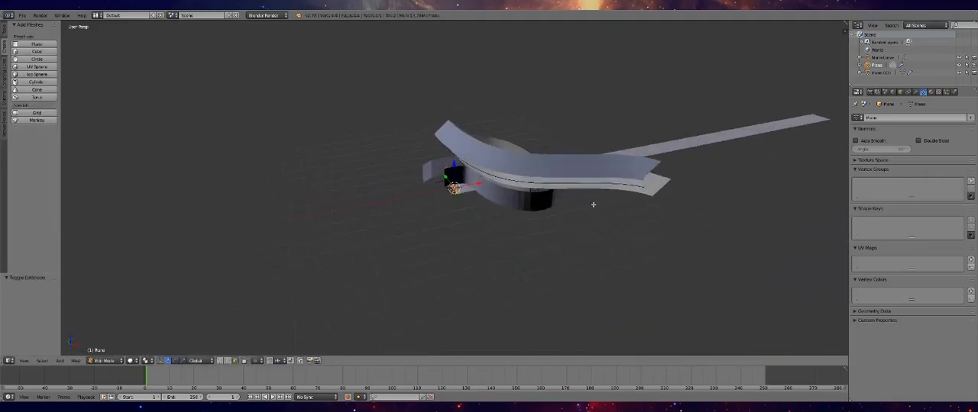
pyautogui.write('s.5')
pyautogui.press('Return')
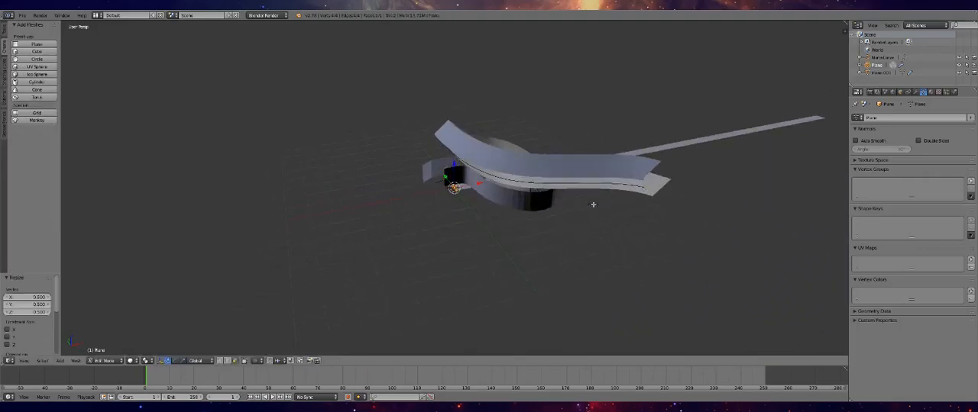
pyautogui.press('Tab')
# Scale the side walls' geometry uniformly to 0.5 to match the floor and return to Object Mode
pyautogui.rightClick(643, 169)
pyautogui.press('Tab')
pyautogui.write('s.5')
pyautogui.press('Return')
pyautogui.press('Tab')
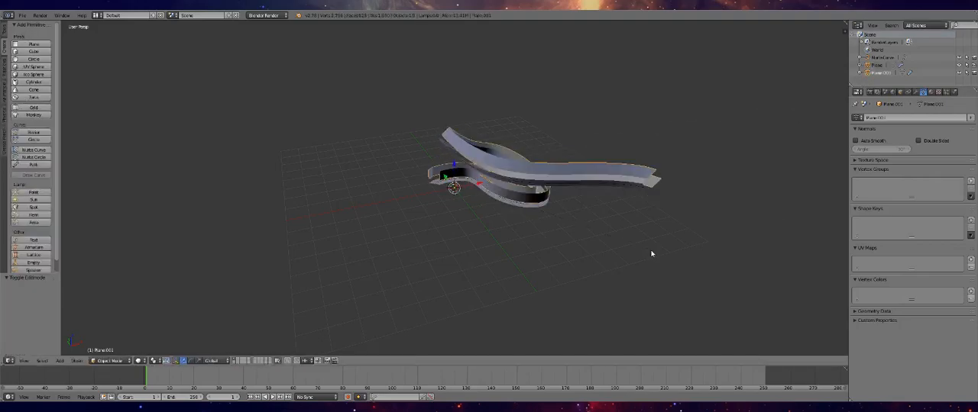
pyautogui.moveTo(578, 193); pyautogui.dragTo(433, 159, button='middle')
pyautogui.moveTo(490, 154); pyautogui.dragTo(553, 100, button='middle')
pyautogui.scroll(3, 492, 145)
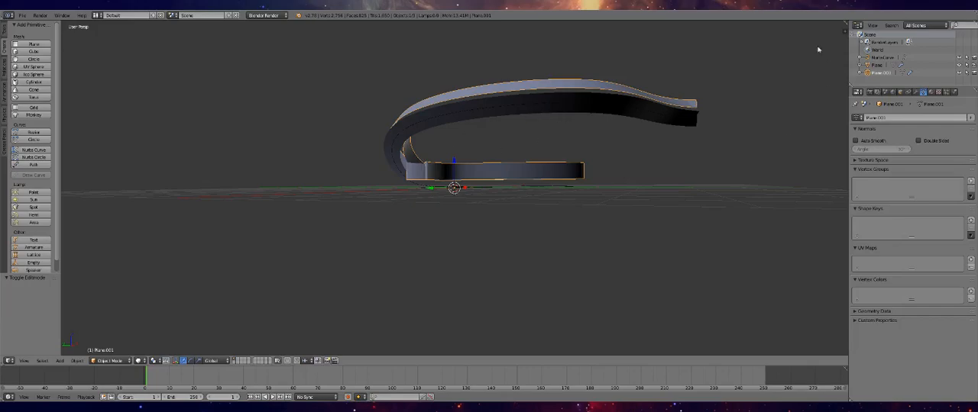
# Compare the extents of the floor plane and the side walls by alternating the selection between them
pyautogui.click(875, 66)
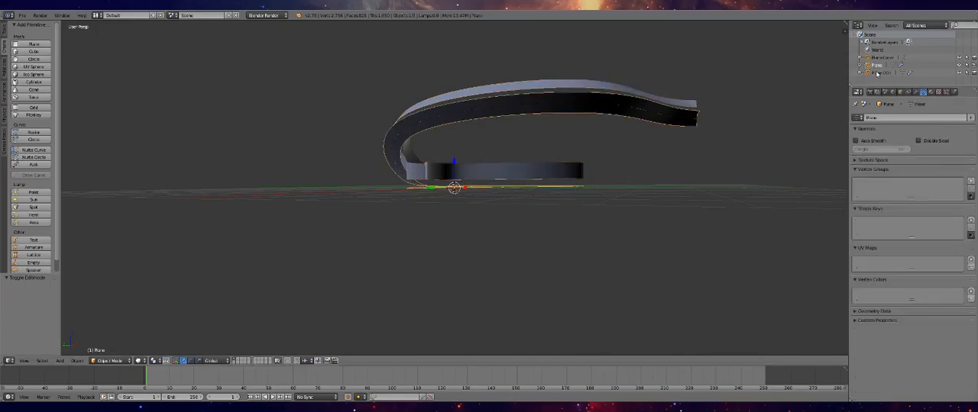
pyautogui.click(877, 73)
pyautogui.click(878, 66)
pyautogui.click(878, 74)
pyautogui.click(878, 66)
pyautogui.click(879, 73)
pyautogui.click(879, 66)
pyautogui.click(880, 74)
pyautogui.click(880, 66)
pyautogui.click(900, 91)
pyautogui.click(878, 73)
pyautogui.click(879, 67)
pyautogui.click(879, 73)
pyautogui.click(880, 67)
# Lower the side walls' geometry about 0.12 along Z in Edit Mode
pyautogui.moveTo(566, 122); pyautogui.dragTo(603, 190, button='middle')
pyautogui.rightClick(452, 190)
pyautogui.press('Tab')
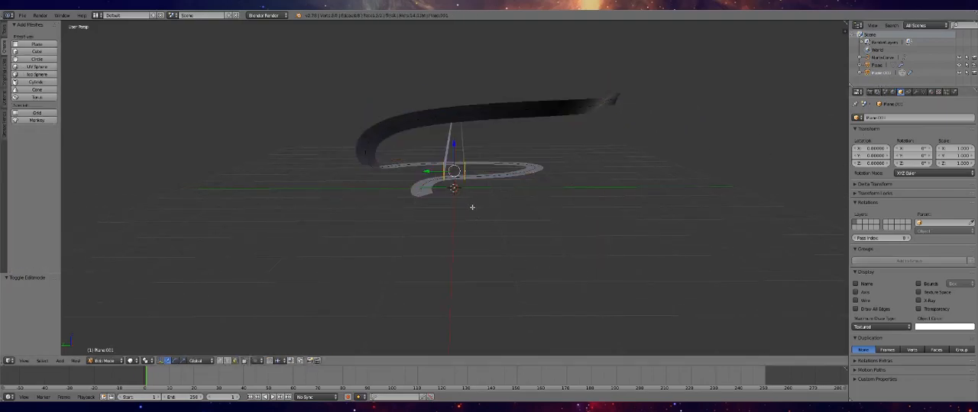
pyautogui.moveTo(456, 154); pyautogui.dragTo(454, 151)
pyautogui.scroll(2, 462, 157)
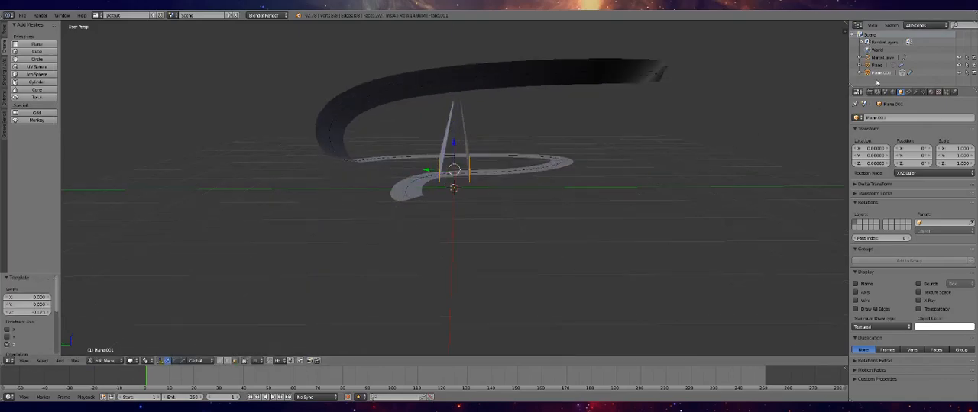
pyautogui.moveTo(642, 135); pyautogui.dragTo(410, 180, button='middle')
# Display the side walls' Curve modifier in Edit Mode and lower the wall geometry about 0.13 along Z toward the floor
pyautogui.click(918, 92)
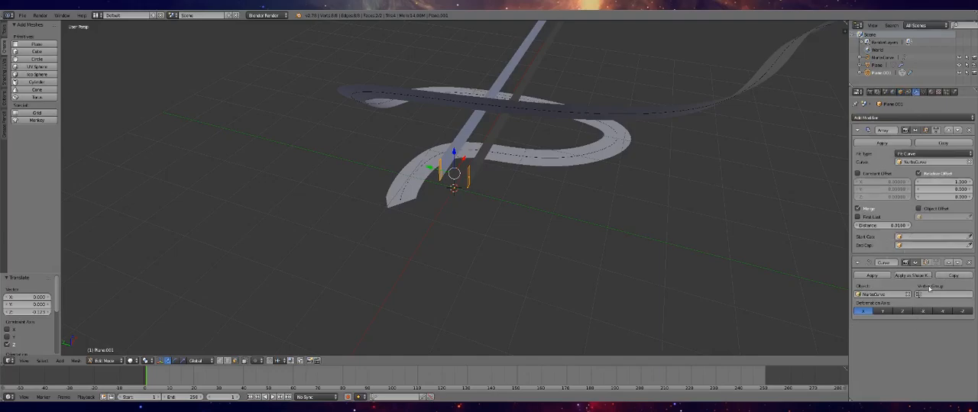
pyautogui.click(925, 263)
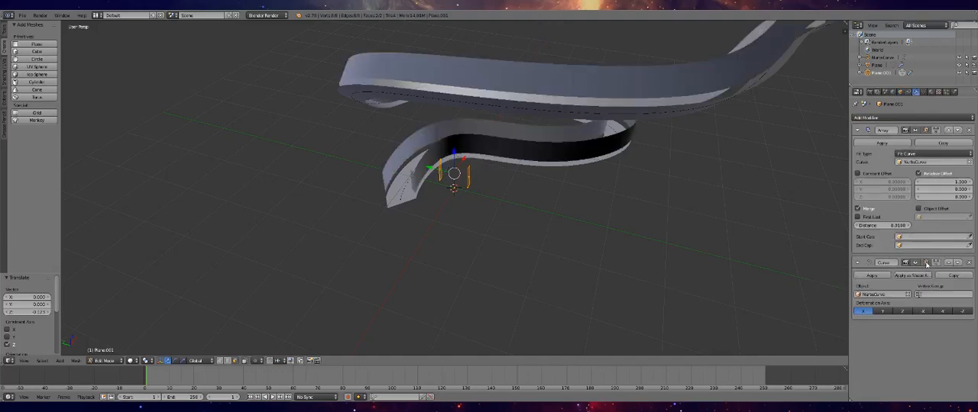
pyautogui.scroll(8, 545, 184)
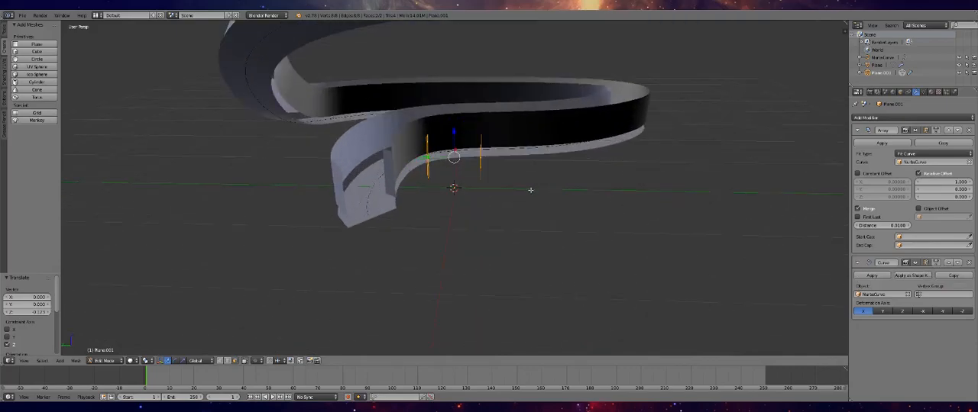
pyautogui.moveTo(494, 160); pyautogui.dragTo(513, 168, button='middle')
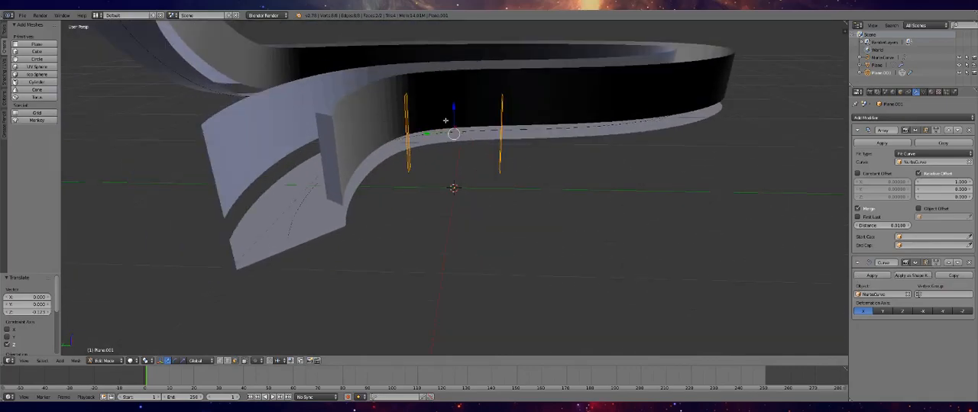
pyautogui.press('g')
pyautogui.press('z')
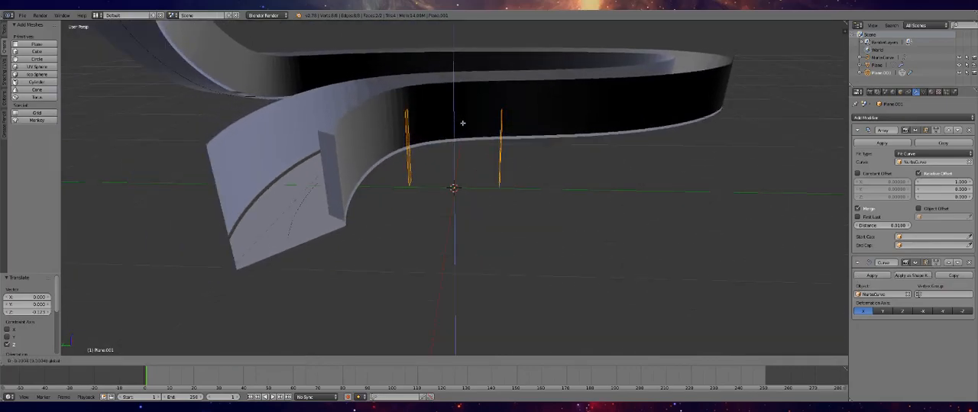
pyautogui.click(463, 127)
# Fine-tune the side walls' height along Z so their bottom edges meet the floor plane
pyautogui.moveTo(464, 127); pyautogui.dragTo(498, 117, button='middle')
pyautogui.scroll(4, 370, 162)
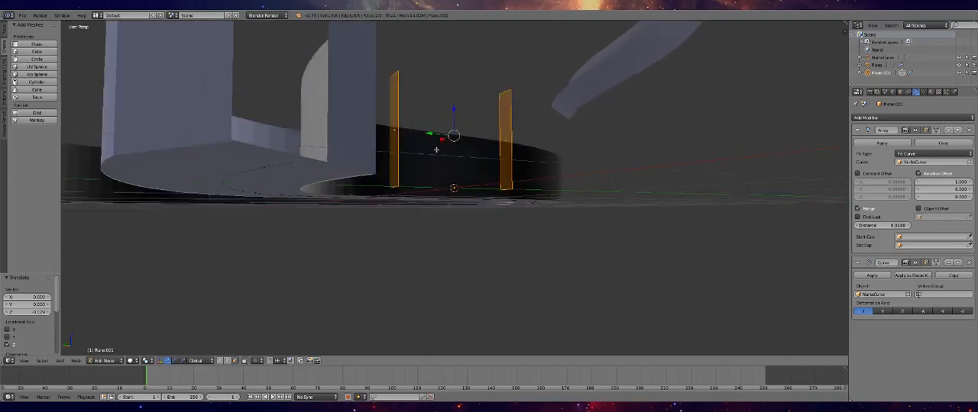
pyautogui.moveTo(198, 144); pyautogui.dragTo(206, 149, button='middle')
pyautogui.moveTo(452, 73); pyautogui.dragTo(454, 73)
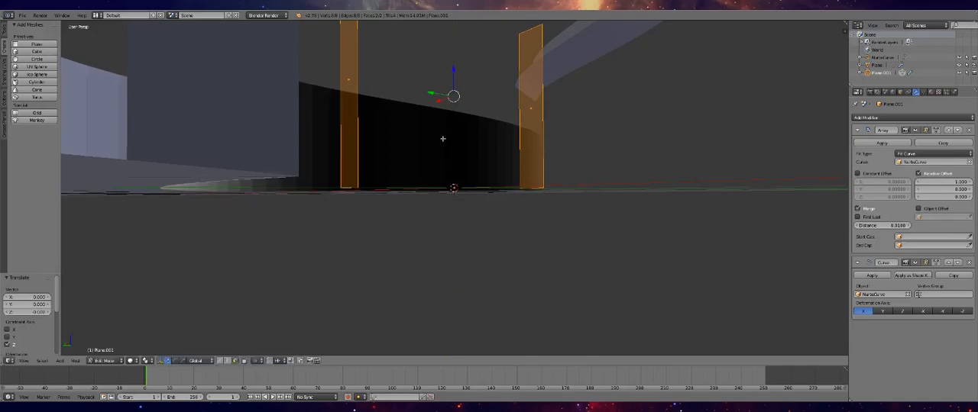
# Turn off the Edit Mode display of the side walls' Curve and Array modifiers, and select the floor plane in Object Mode
pyautogui.click(926, 263)
pyautogui.moveTo(417, 181); pyautogui.dragTo(491, 199, button='middle')
pyautogui.scroll(-7, 491, 199)
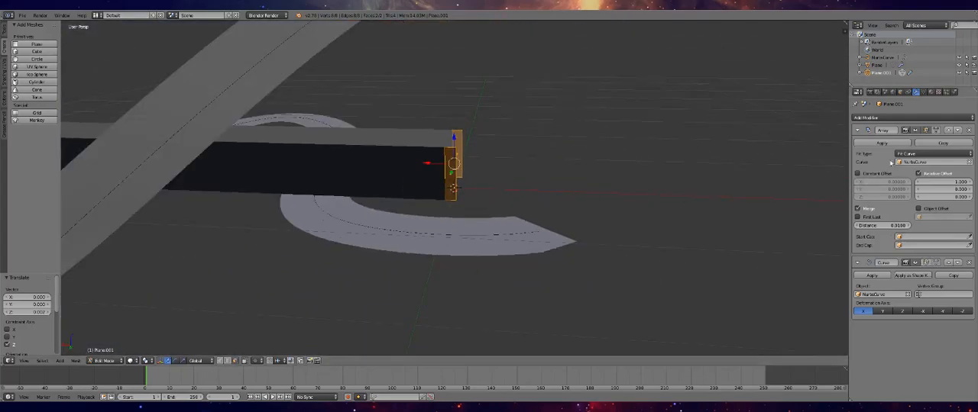
pyautogui.click(926, 131)
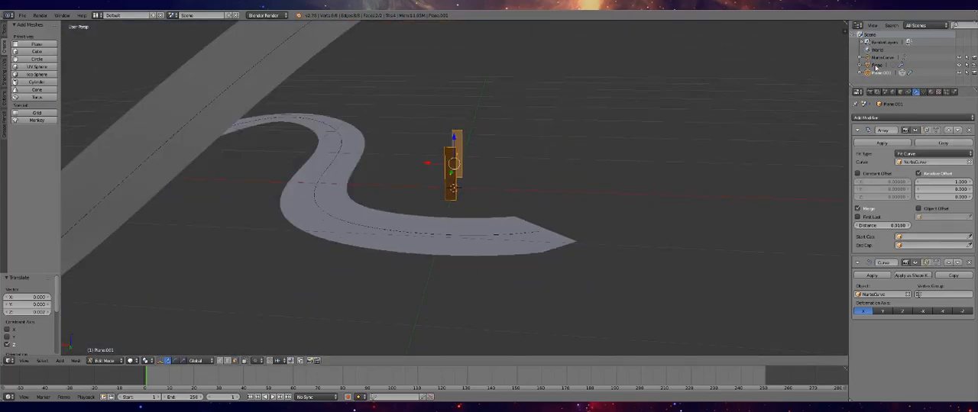
pyautogui.click(876, 65)
pyautogui.moveTo(584, 174); pyautogui.dragTo(462, 154, button='middle')
pyautogui.press('Tab')
pyautogui.press('Tab')
pyautogui.moveTo(401, 193); pyautogui.dragTo(722, 193, button='middle')
pyautogui.moveTo(385, 145); pyautogui.dragTo(406, 227, button='middle')
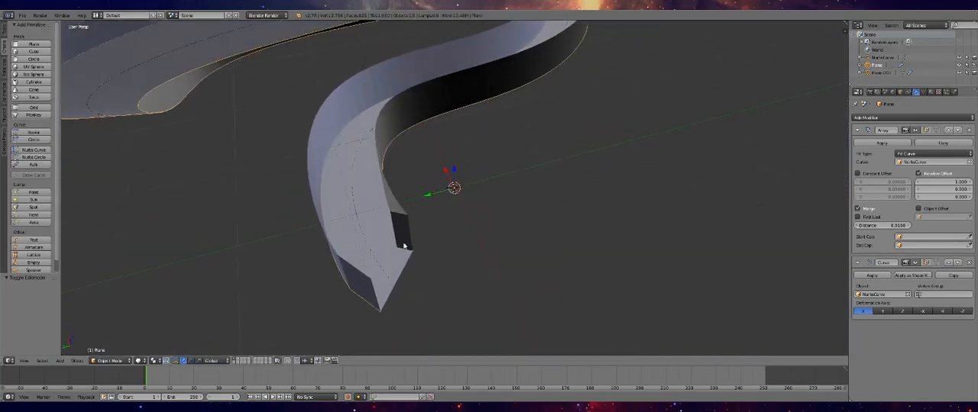
# Extrude the NURBS curve's selected end control point about 0.24 along Y in Edit Mode
pyautogui.click(881, 58)
pyautogui.scroll(-3, 596, 210)
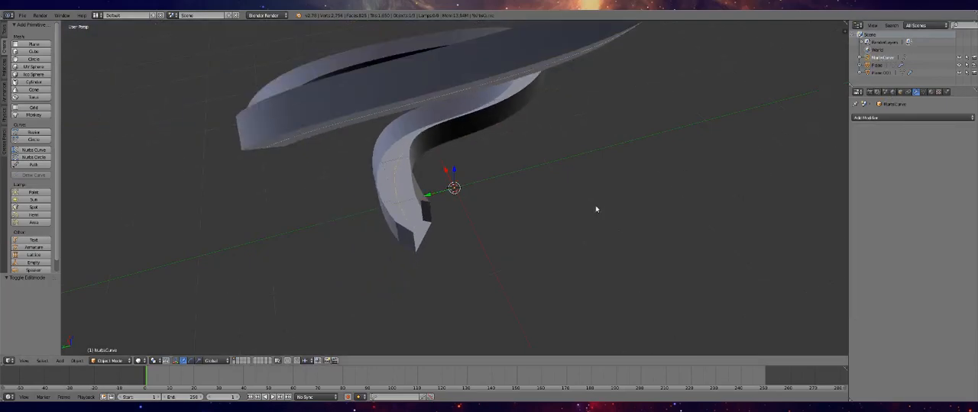
pyautogui.press('Tab')
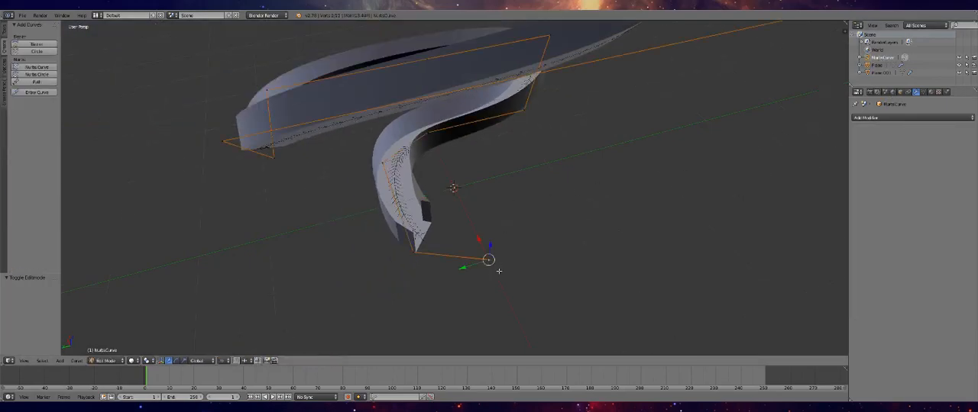
pyautogui.press('g')
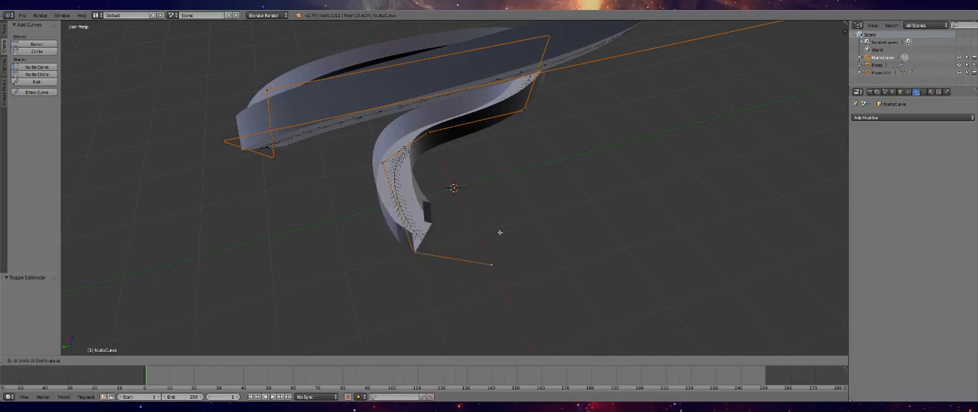
pyautogui.click(504, 256)
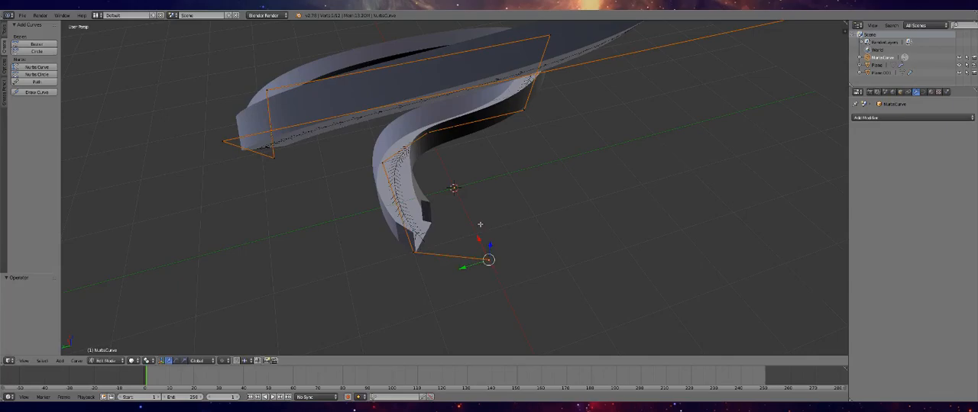
pyautogui.press('g')
pyautogui.press('y')
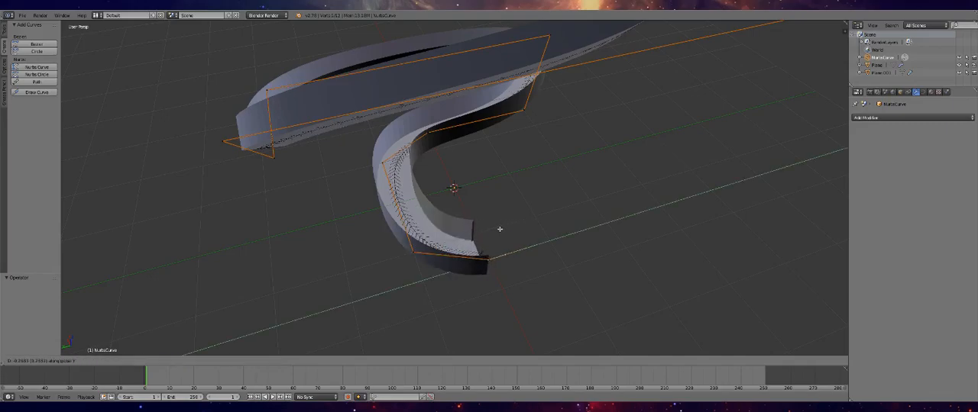
pyautogui.click(500, 229)
# Reposition the newly extruded end control point and check the extended track start in Object Mode
pyautogui.moveTo(532, 260); pyautogui.dragTo(411, 187, button='middle')
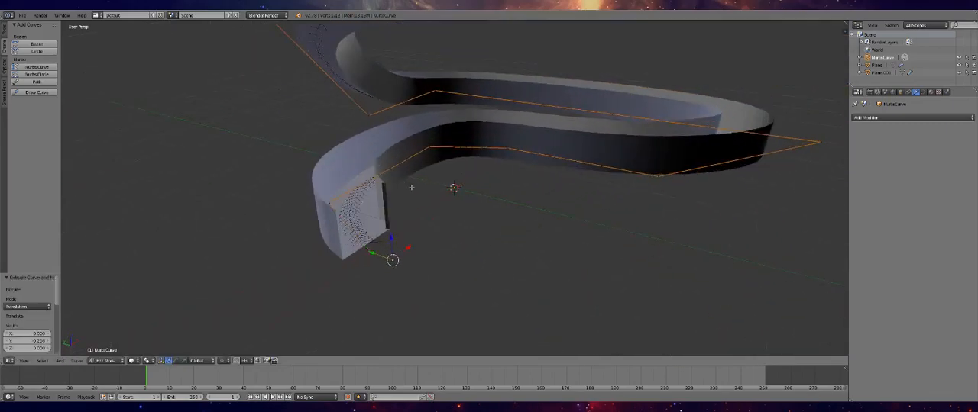
pyautogui.scroll(3, 325, 201)
pyautogui.scroll(-3, 313, 219)
pyautogui.press('g')
pyautogui.click(402, 254)
pyautogui.press('Tab')
pyautogui.moveTo(413, 264); pyautogui.dragTo(447, 255, button='middle')
pyautogui.scroll(3, 448, 255)
pyautogui.press('Tab')
pyautogui.scroll(-3, 446, 264)
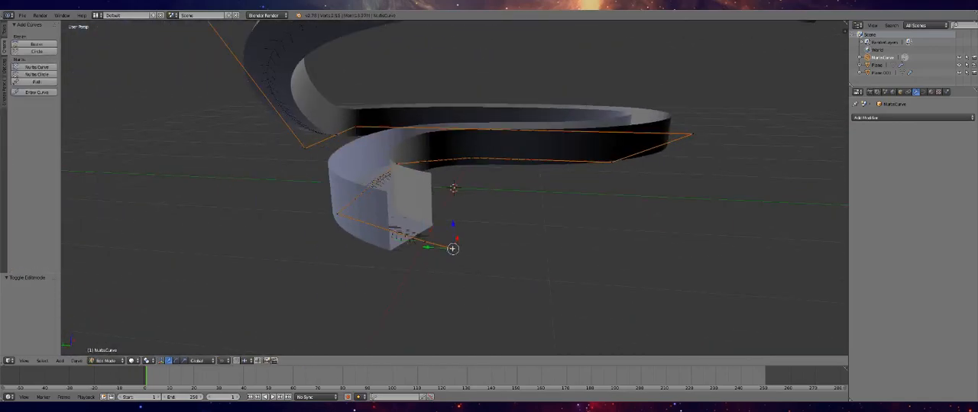
# Move the curve's end control point along X to curl the track's start inward, and return to Object Mode
pyautogui.moveTo(430, 223); pyautogui.dragTo(441, 281, button='middle')
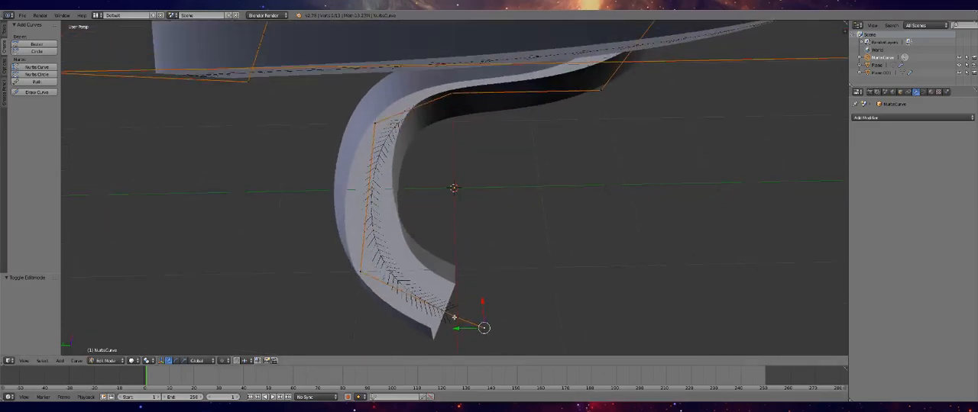
pyautogui.press('g')
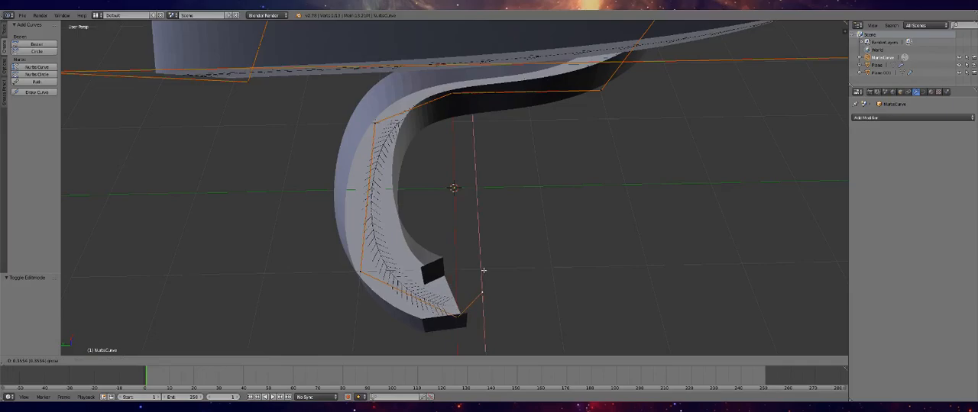
pyautogui.click(501, 281)
pyautogui.press('Tab')
pyautogui.moveTo(505, 274); pyautogui.dragTo(656, 160, button='middle')
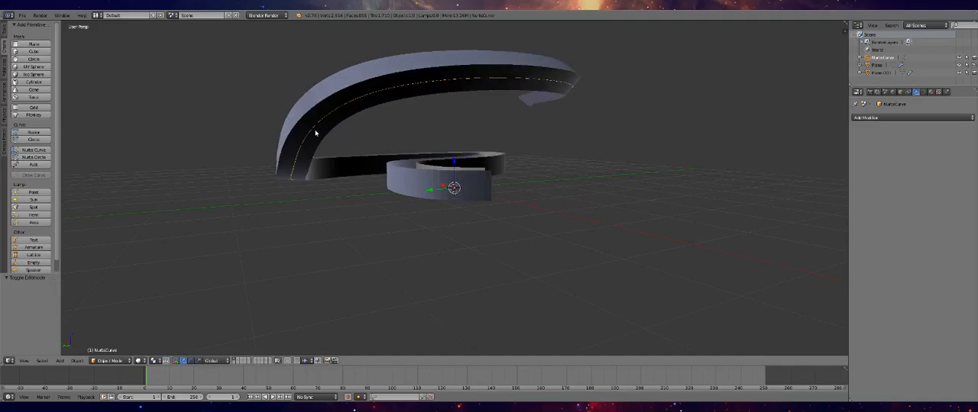
# Inspect the fit of walls and floor along the extended track, alternating the selection between the two meshes
pyautogui.moveTo(320, 143); pyautogui.dragTo(481, 170, button='middle')
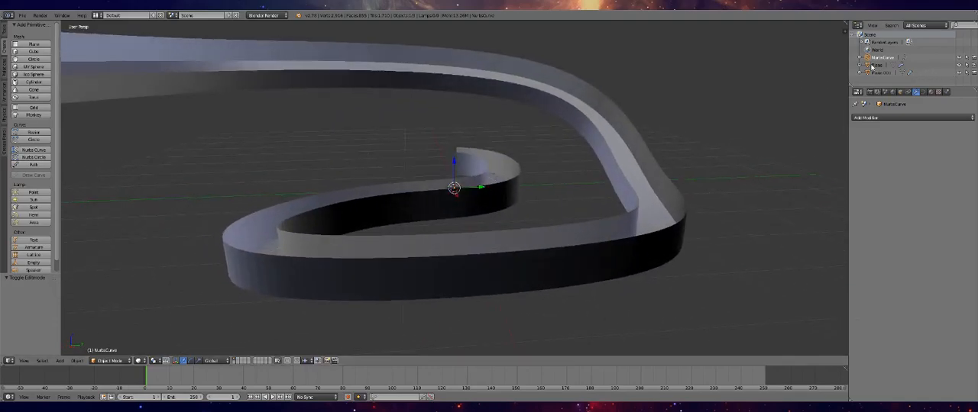
pyautogui.click(872, 73)
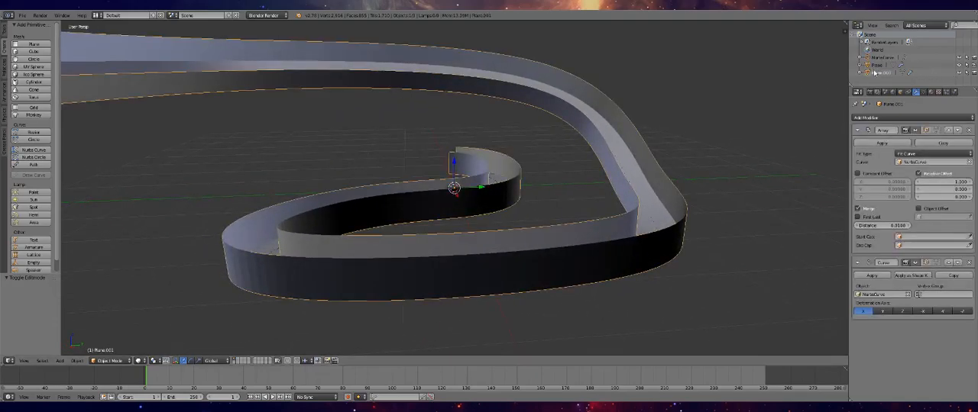
pyautogui.click(873, 67)
pyautogui.click(874, 73)
pyautogui.click(874, 66)
pyautogui.click(875, 73)
pyautogui.click(874, 66)
pyautogui.click(875, 73)
pyautogui.click(875, 67)
pyautogui.click(876, 73)
pyautogui.click(877, 66)
pyautogui.click(878, 73)
pyautogui.click(876, 66)
pyautogui.moveTo(646, 120); pyautogui.dragTo(604, 151, button='middle')
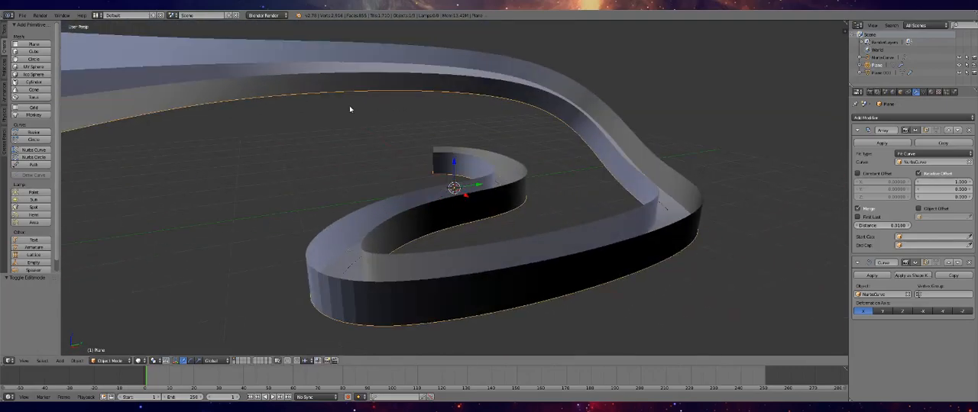
pyautogui.scroll(-5, 350, 109)
pyautogui.moveTo(262, 202); pyautogui.dragTo(369, 168, button='middle')
pyautogui.moveTo(388, 195); pyautogui.dragTo(374, 200, button='middle')
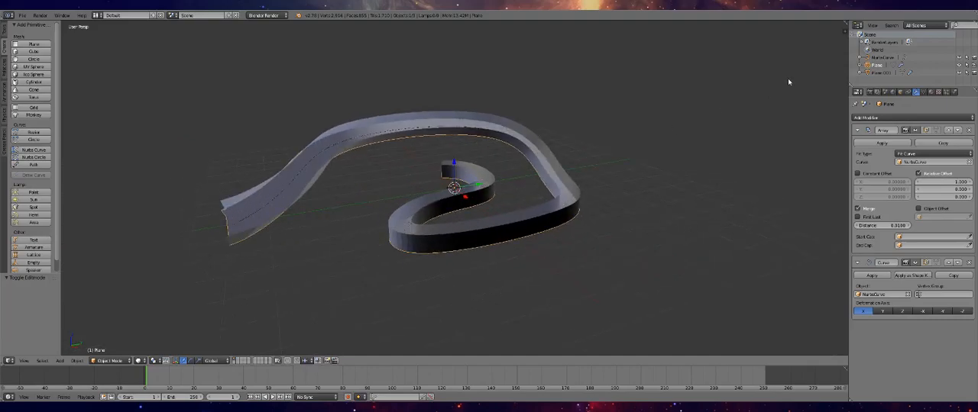
# Tilt the NURBS curve control point where the elevated section begins descending by about 74° in Edit Mode
pyautogui.click(880, 58)
pyautogui.press('Tab')
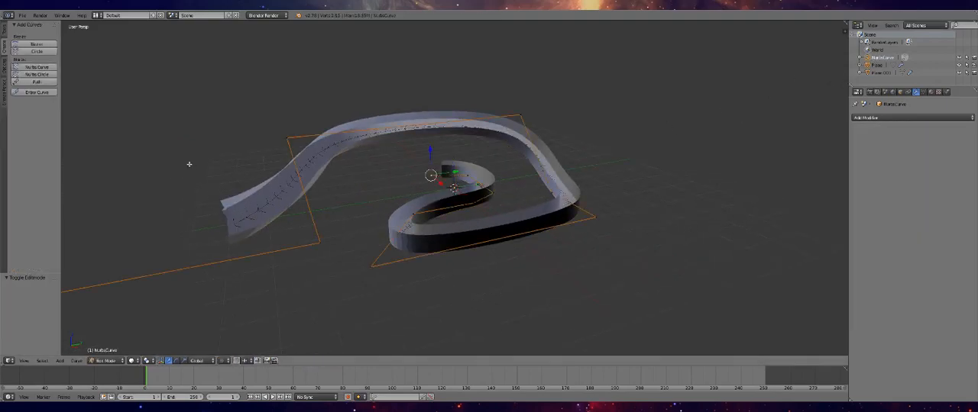
pyautogui.moveTo(280, 218)
pyautogui.mouseDown(button='middle')
pyautogui.moveTo(316, 212)
pyautogui.moveTo(287, 217)
pyautogui.mouseUp(button='middle')
pyautogui.moveTo(350, 204); pyautogui.dragTo(401, 194, button='middle')
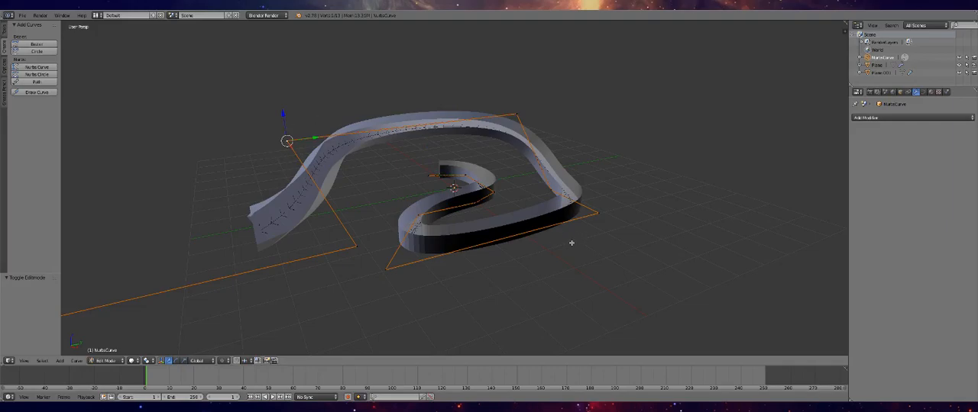
pyautogui.hotkey('ctrl', 't')
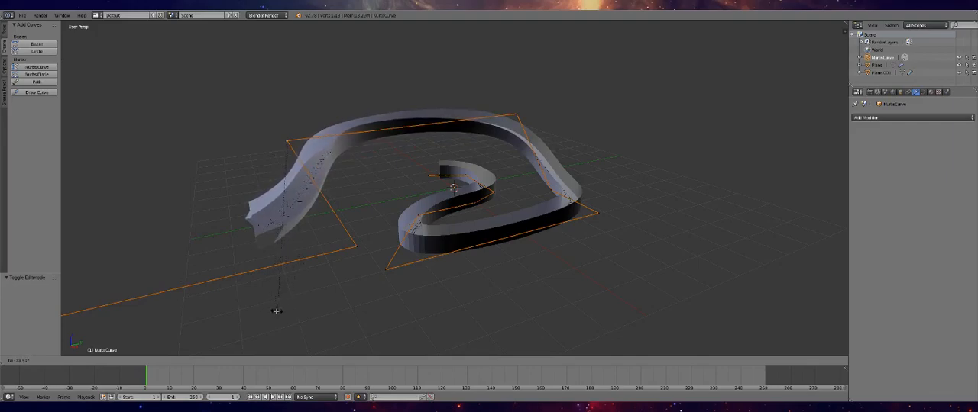
pyautogui.click(276, 313)
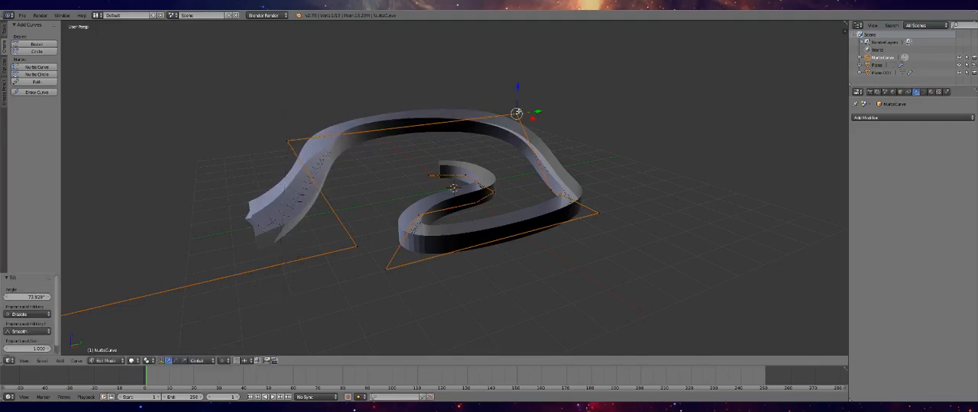
# Tilt the neighbouring control point at the other end of the elevated section by about 21°
pyautogui.hotkey('alt', 't')
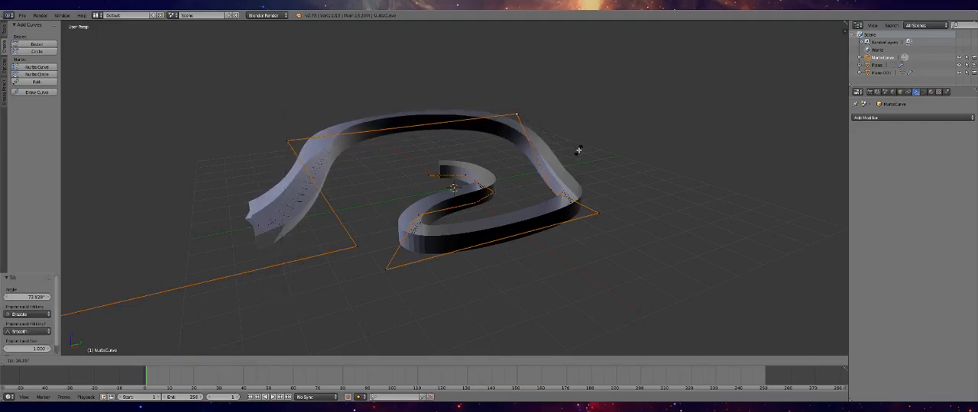
pyautogui.click(582, 144)
pyautogui.moveTo(581, 145); pyautogui.dragTo(557, 240, button='middle')
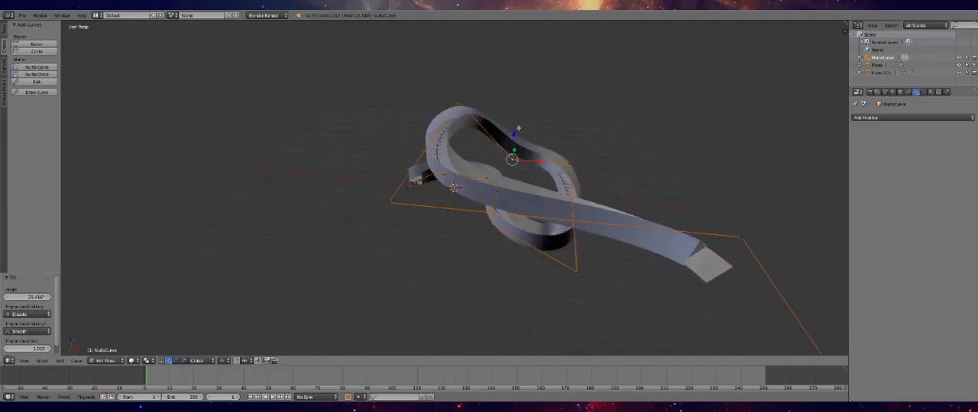
# Raise the selected control point about 1.32 units along Z, and tilt the curve's climb into the elevated section by about 20°
pyautogui.press('g')
pyautogui.press('z')
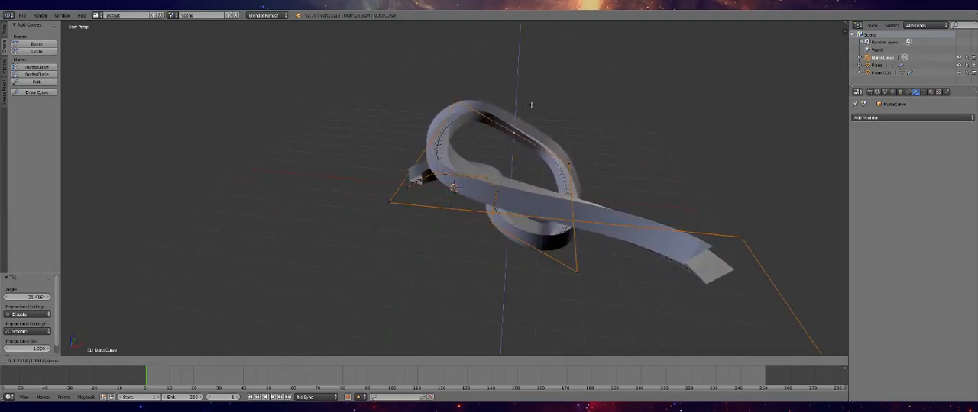
pyautogui.click(537, 100)
pyautogui.moveTo(537, 100); pyautogui.dragTo(511, 119, button='middle')
pyautogui.hotkey('ctrl', 't')
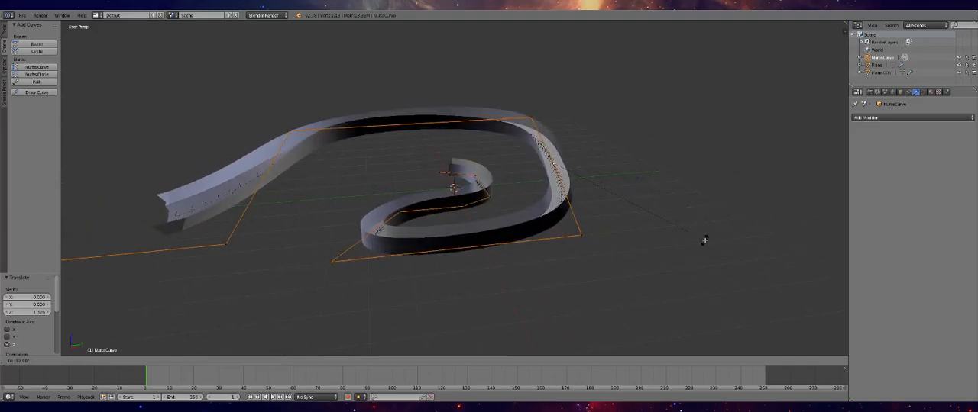
pyautogui.click(685, 257)
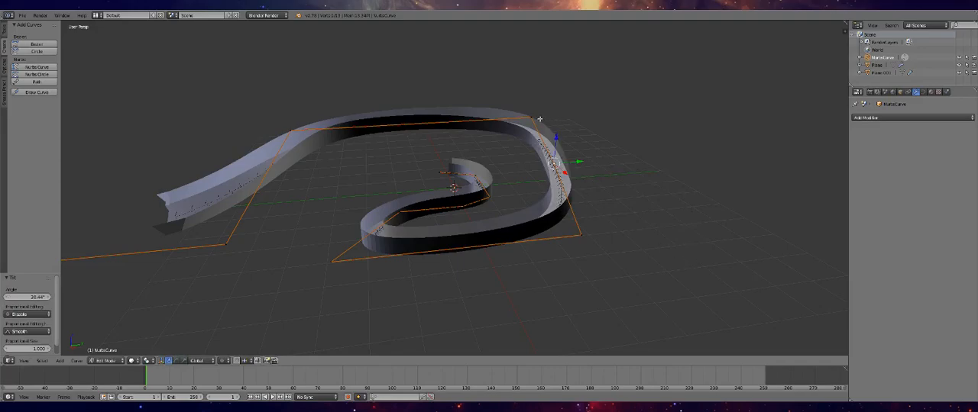
# Tilt the control point at the top of the elevated bend by about 15° and its outer neighbour by about 6°
pyautogui.moveTo(520, 136); pyautogui.dragTo(585, 160, button='middle')
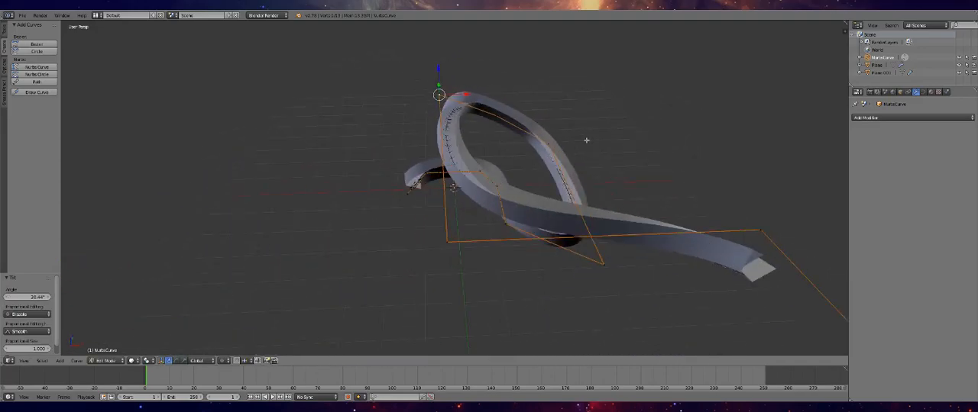
pyautogui.hotkey('ctrl', 't')
pyautogui.click(597, 173)
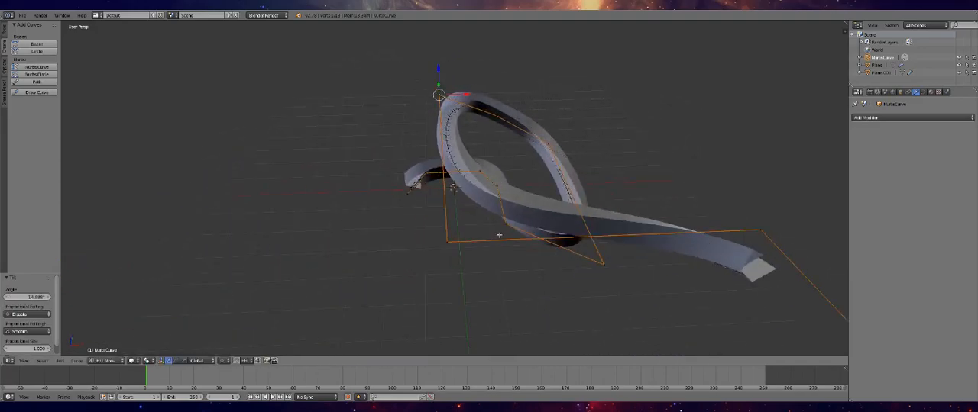
pyautogui.moveTo(512, 212); pyautogui.dragTo(343, 214, button='middle')
pyautogui.hotkey('ctrl', 't')
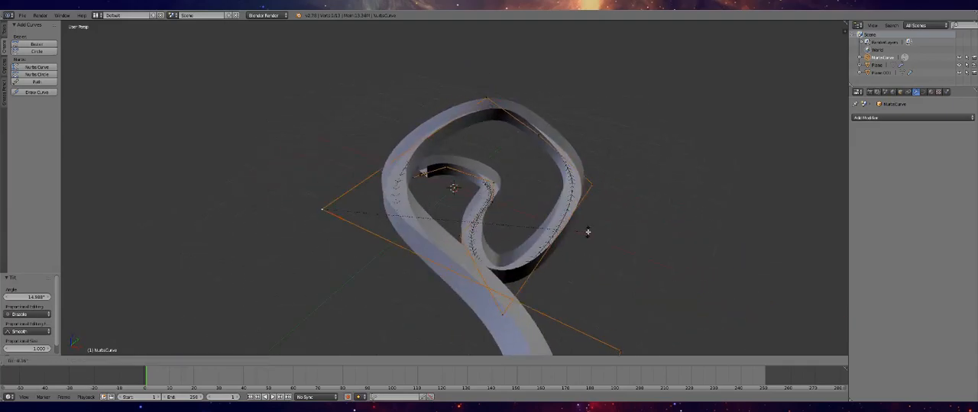
pyautogui.click(589, 232)
# Tilt the following control point, where the track leaves the elevated bend, by about 68°
pyautogui.moveTo(590, 232); pyautogui.dragTo(428, 234, button='middle')
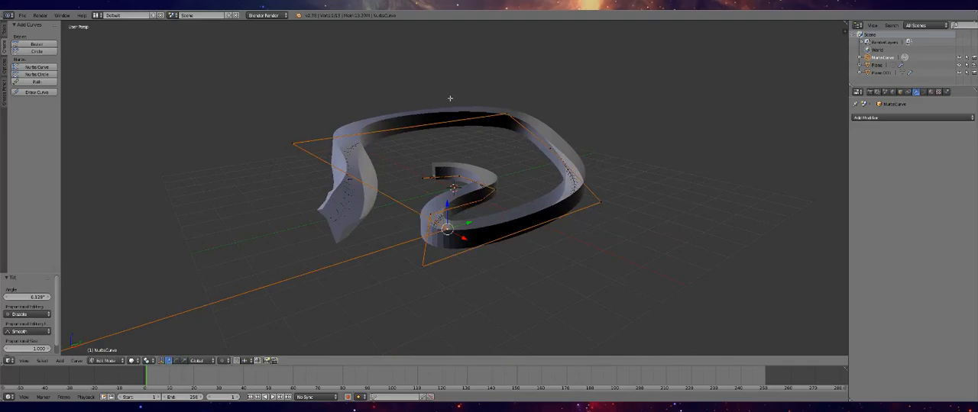
pyautogui.hotkey('ctrl', 't')
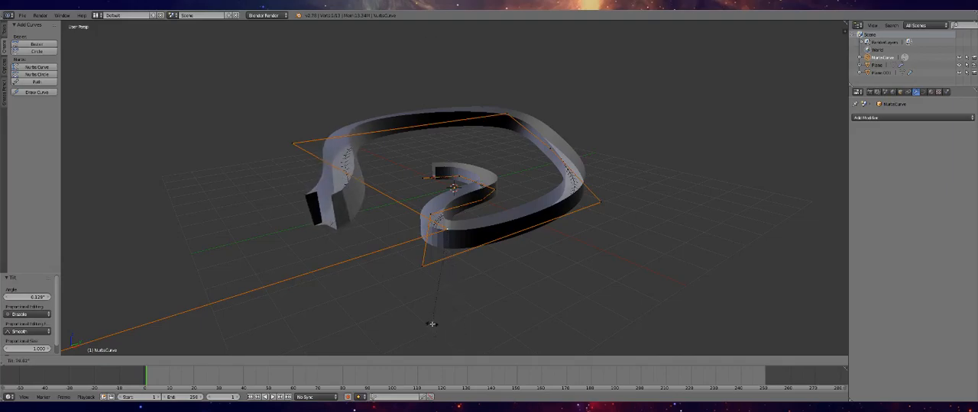
pyautogui.click(374, 316)
pyautogui.moveTo(373, 316); pyautogui.dragTo(425, 267, button='middle')
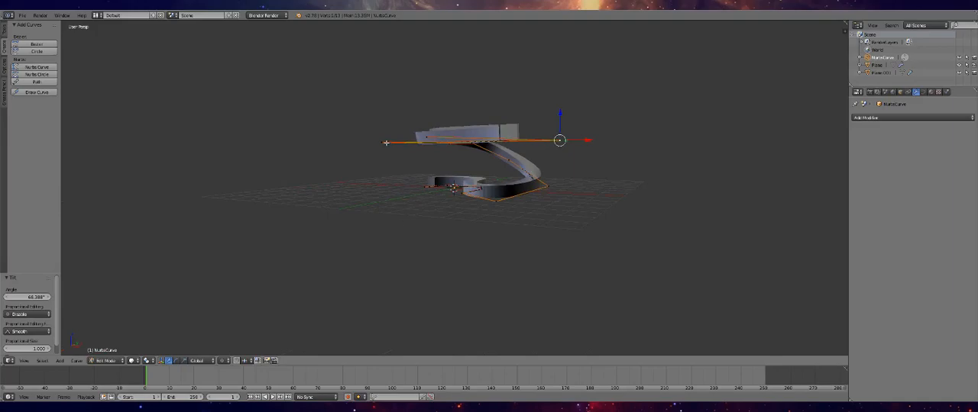
# Tilt the elevated bend's outer control point by about 4° and the curve's far end point by about -1.3°
pyautogui.moveTo(381, 145); pyautogui.dragTo(539, 194, button='middle')
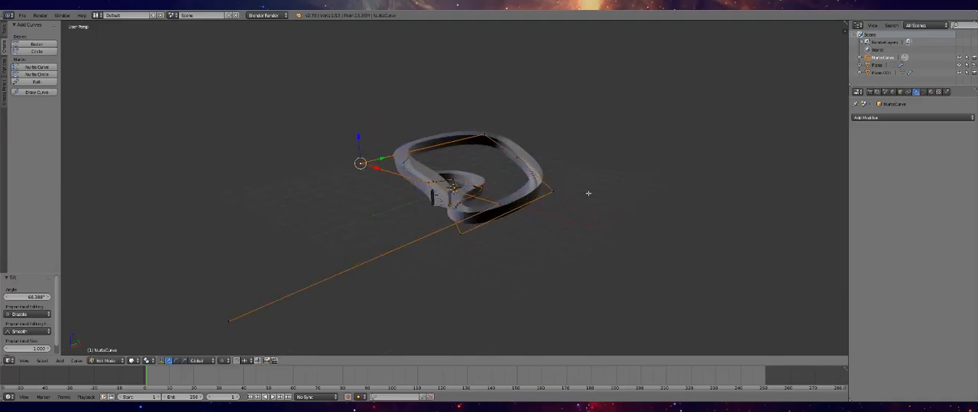
pyautogui.hotkey('ctrl', 't')
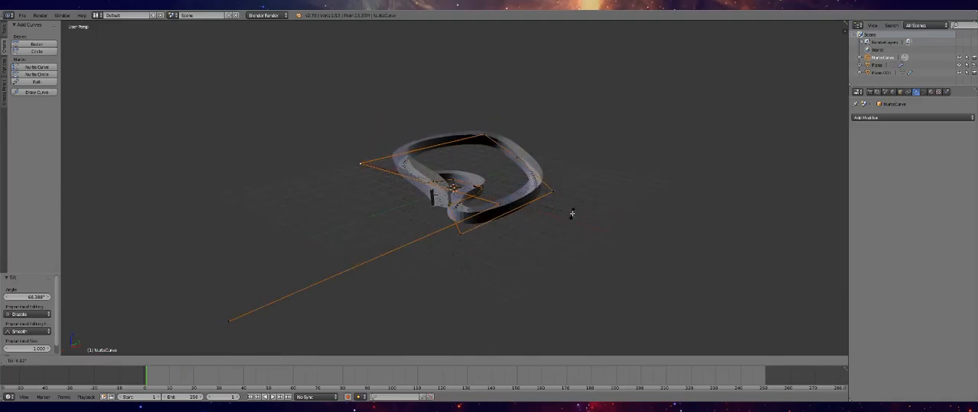
pyautogui.click(572, 210)
pyautogui.rightClick(231, 322)
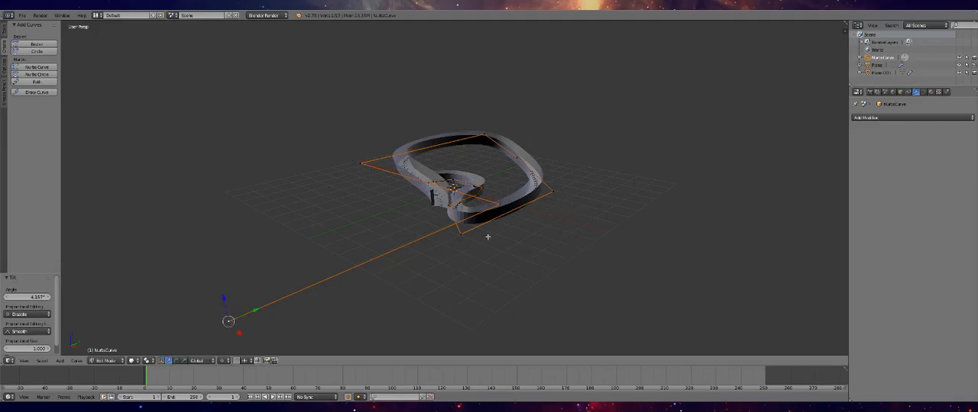
pyautogui.hotkey('ctrl', 't')
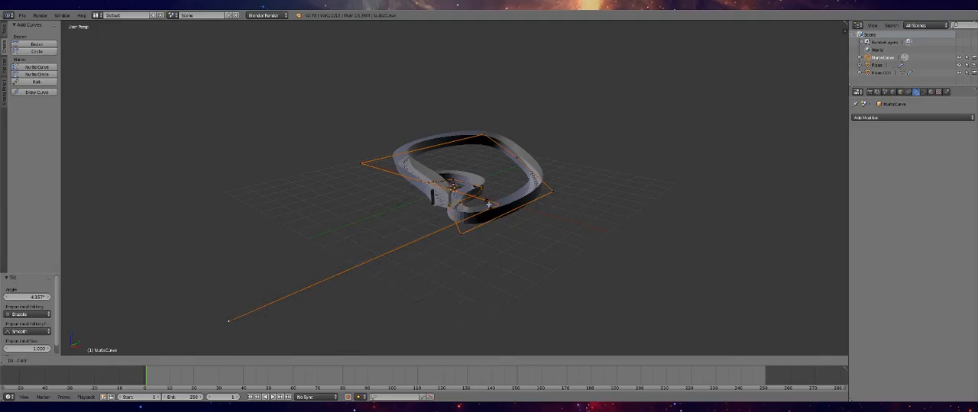
pyautogui.click(510, 223)
# Extrude the curve's far end control point about 0.24 units along negative Y
pyautogui.scroll(7, 461, 224)
pyautogui.scroll(-2, 350, 233)
pyautogui.scroll(-8, 287, 235)
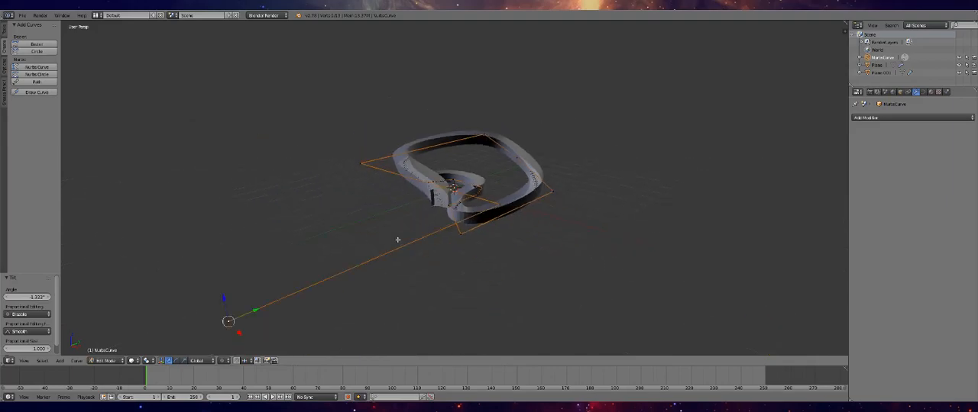
pyautogui.press('g')
pyautogui.press('y')
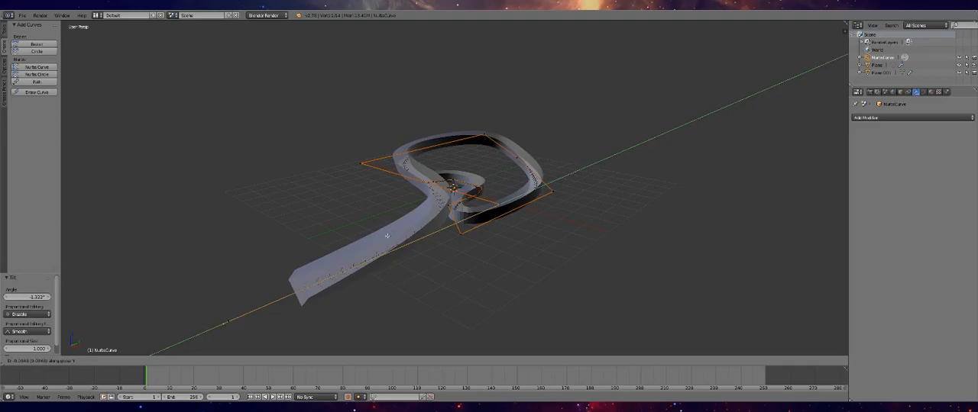
pyautogui.click(285, 293)
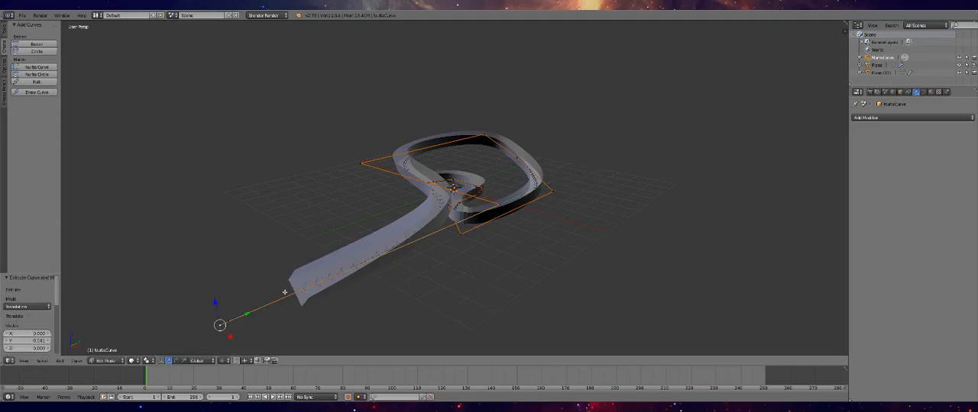
pyautogui.click(231, 322)
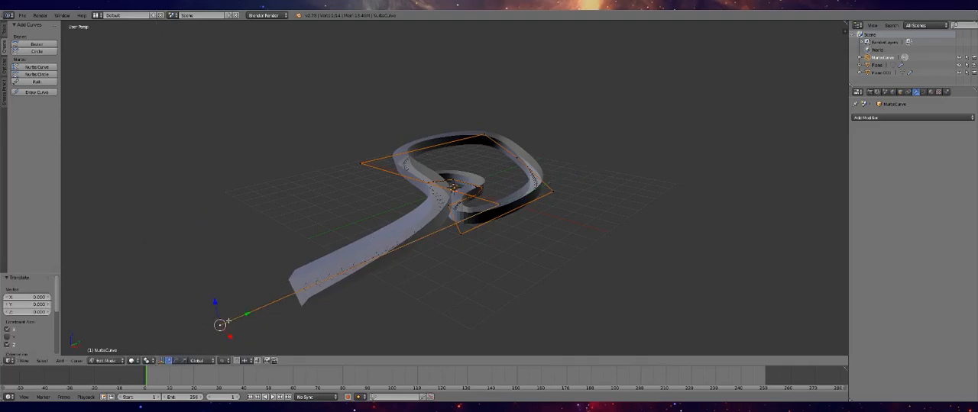
# Move the far end of the curve back along Y toward the bend and check the track in Object Mode
pyautogui.rightClick(498, 204)
pyautogui.rightClick(229, 322)
pyautogui.keyDown('shift'); pyautogui.rightClick(222, 326); pyautogui.keyUp('shift')
pyautogui.moveTo(244, 315); pyautogui.dragTo(432, 221)
pyautogui.press('Tab')
pyautogui.moveTo(469, 245)
pyautogui.mouseDown(button='middle')
pyautogui.moveTo(490, 262)
pyautogui.moveTo(473, 233)
pyautogui.mouseUp(button='middle')
pyautogui.press('Tab')
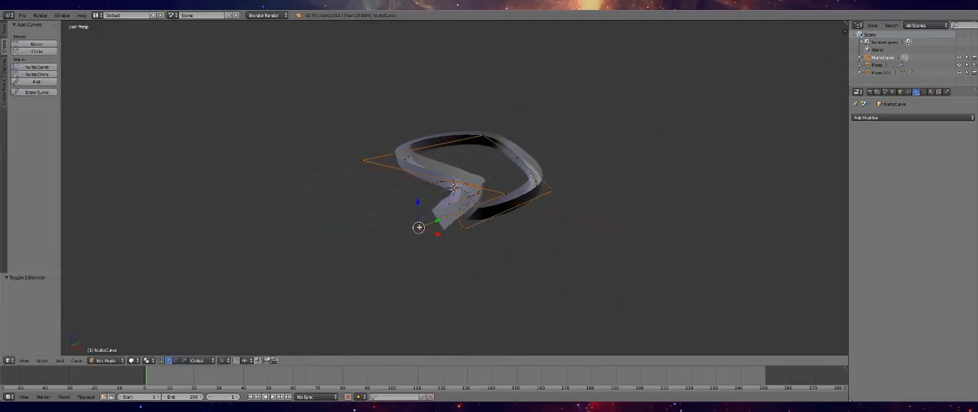
# Tilt the curve's far end control point by about 74° and return to Object Mode to inspect the track
pyautogui.moveTo(419, 228)
pyautogui.mouseDown()
pyautogui.moveTo(417, 205)
pyautogui.moveTo(418, 220)
pyautogui.mouseUp()
pyautogui.hotkey('ctrl', 'z')
pyautogui.press('r')
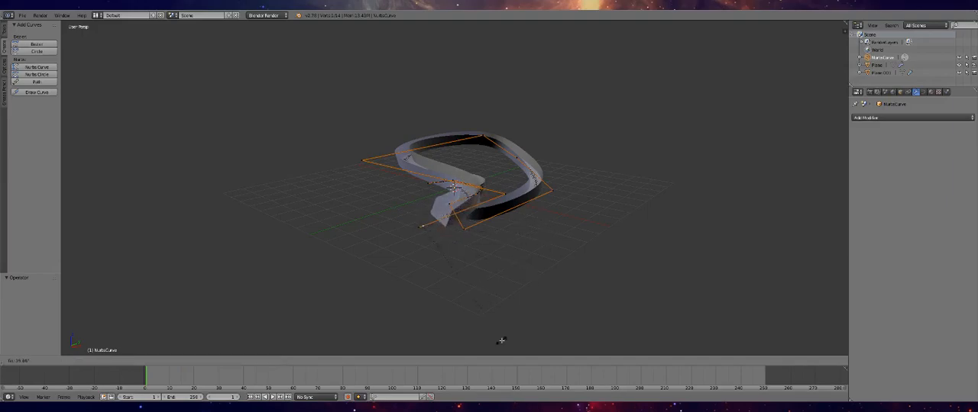
pyautogui.click(416, 22)
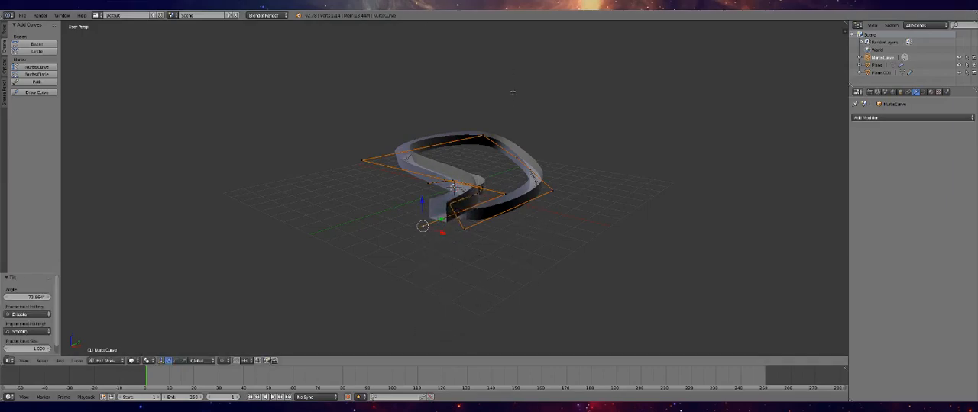
pyautogui.press('Tab')
pyautogui.moveTo(517, 125); pyautogui.dragTo(586, 134, button='middle')
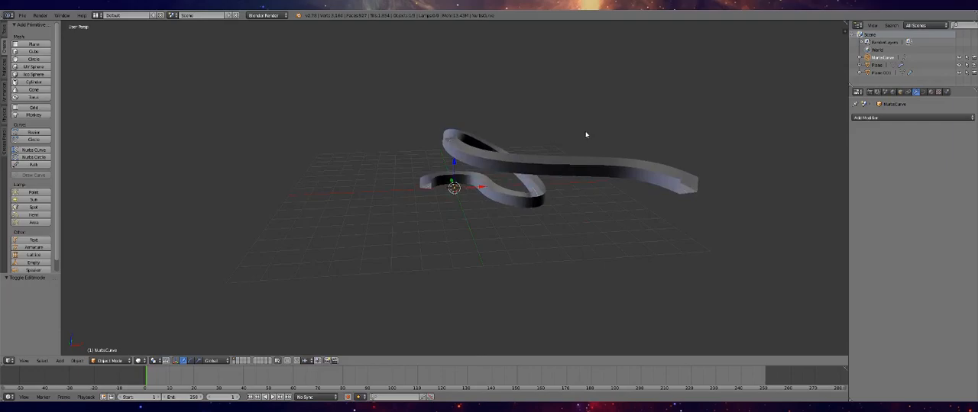
pyautogui.scroll(2, 345, 188)
pyautogui.scroll(-2, 343, 188)
# Add a new NURBS curve and move all its control points about 2.23 units along X in Edit Mode
pyautogui.click(37, 150)
pyautogui.moveTo(506, 175); pyautogui.dragTo(681, 175, button='middle')
pyautogui.press('Tab')
pyautogui.moveTo(477, 222); pyautogui.dragTo(522, 232, button='middle')
pyautogui.press('a')
pyautogui.moveTo(428, 207); pyautogui.dragTo(405, 153)
pyautogui.moveTo(405, 152); pyautogui.dragTo(468, 206, button='middle')
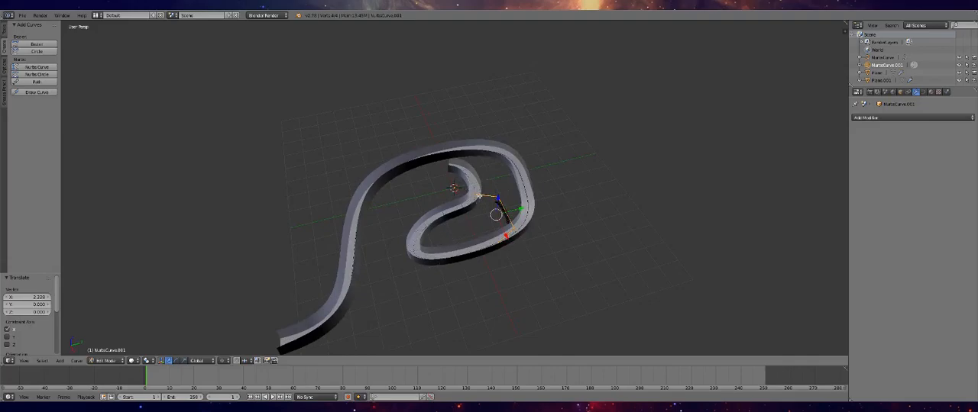
# Extrude the new curve's end point beside the inner bend along Y, and move the added point about 3.6 units along negative X
pyautogui.rightClick(475, 195)
pyautogui.press('e')
pyautogui.press('y')
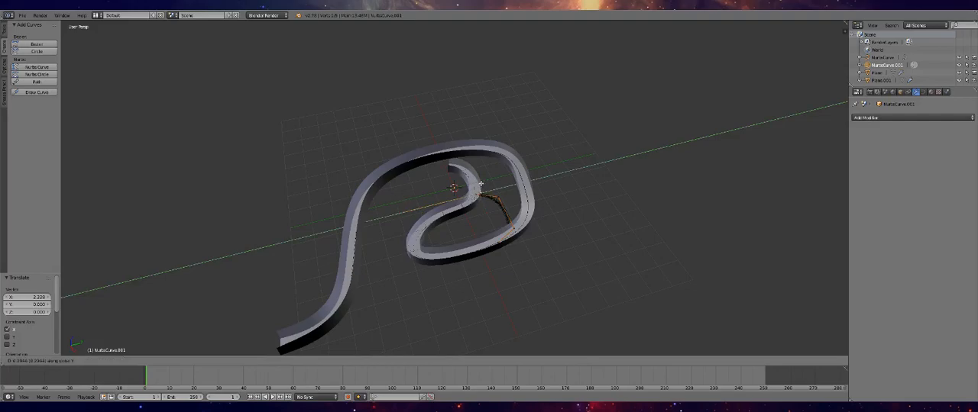
pyautogui.click(466, 184)
pyautogui.press('g')
pyautogui.press('x')
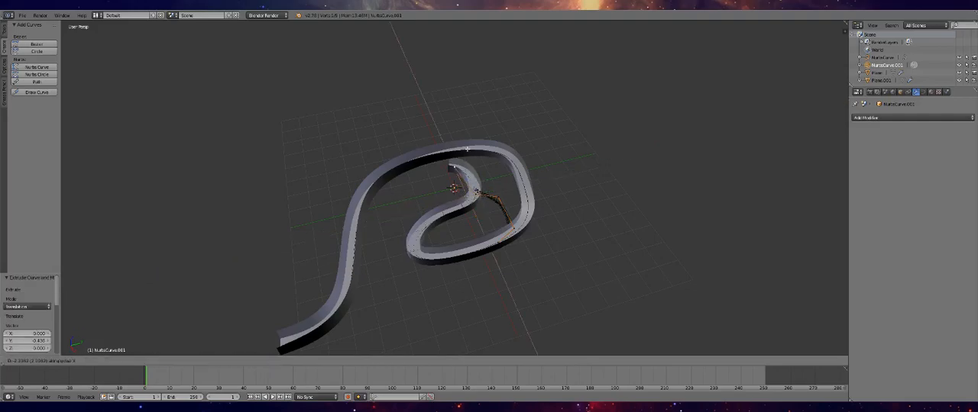
pyautogui.click(469, 121)
# Adjust the new curve's middle control point along X and shift the points toward its other end along Y
pyautogui.rightClick(498, 197)
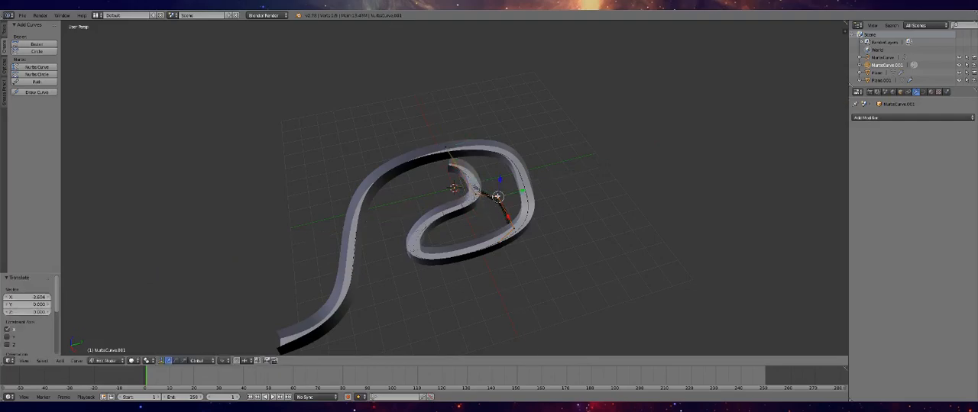
pyautogui.press('g')
pyautogui.press('x')
pyautogui.click(510, 228)
pyautogui.rightClick(499, 243)
pyautogui.press('g')
pyautogui.press('y')
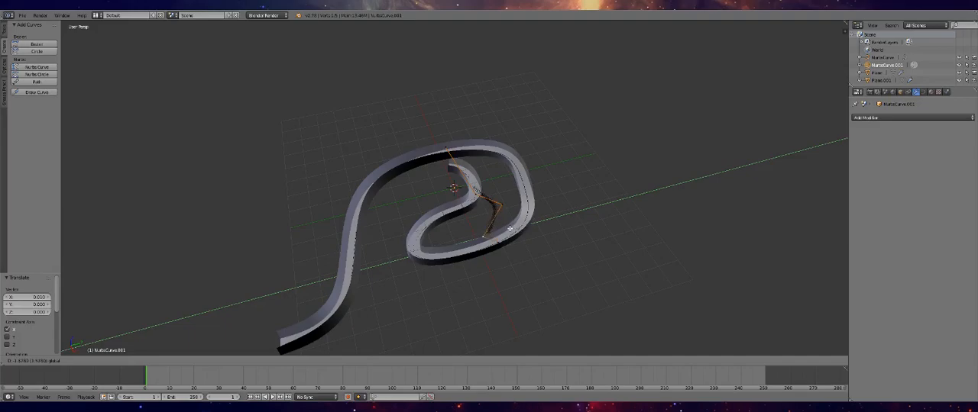
pyautogui.click(494, 247)
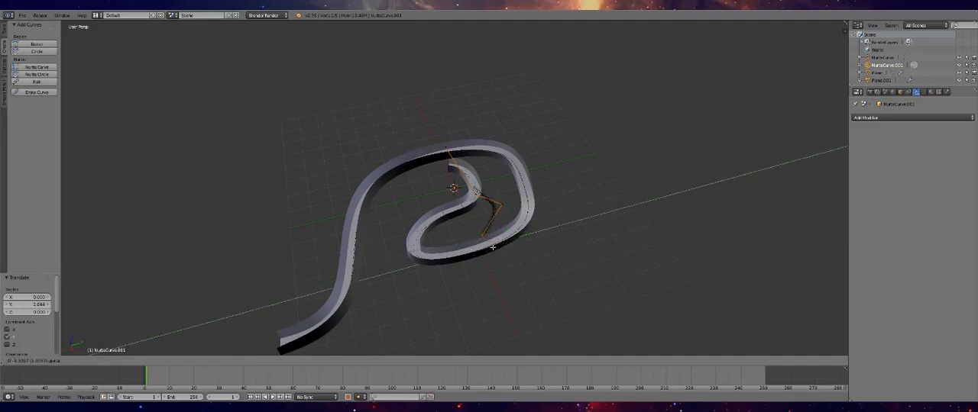
pyautogui.click(453, 245)
# Move the new curve's next inner control point along negative X and adjust its end point along Y
pyautogui.rightClick(486, 241)
pyautogui.press('g')
pyautogui.press('x')
pyautogui.click(437, 258)
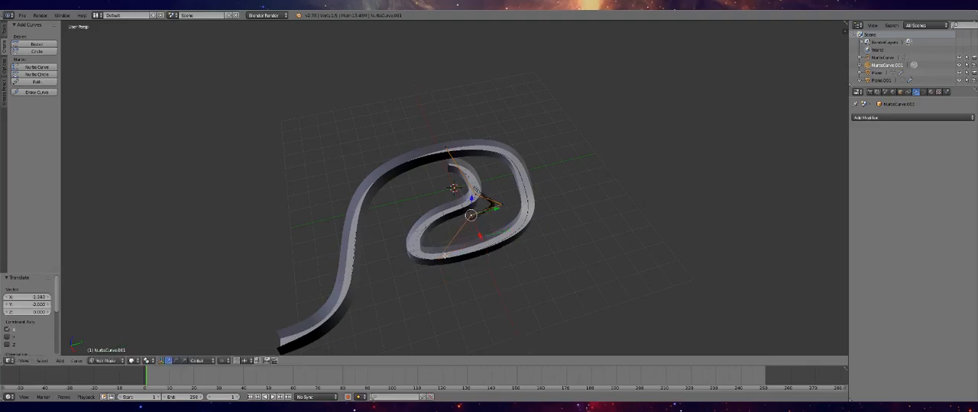
pyautogui.moveTo(444, 281); pyautogui.dragTo(445, 265)
pyautogui.moveTo(458, 240); pyautogui.dragTo(478, 236)
# Extrude the new curve's end point about 1.74 units along X, and extrude another control point from it along Y
pyautogui.press('e')
pyautogui.press('x')
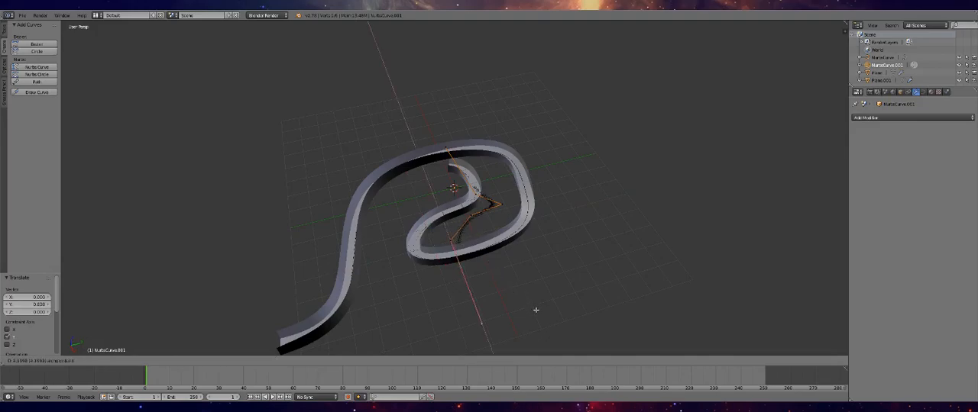
pyautogui.click(505, 265)
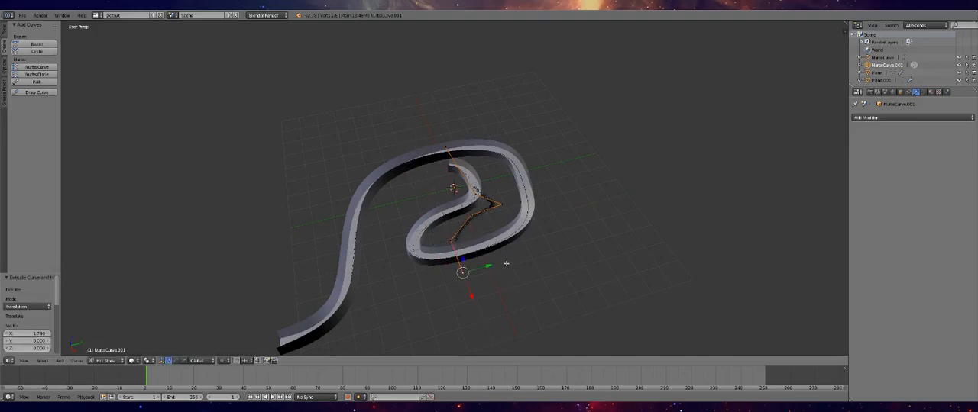
pyautogui.press('e')
pyautogui.press('x')
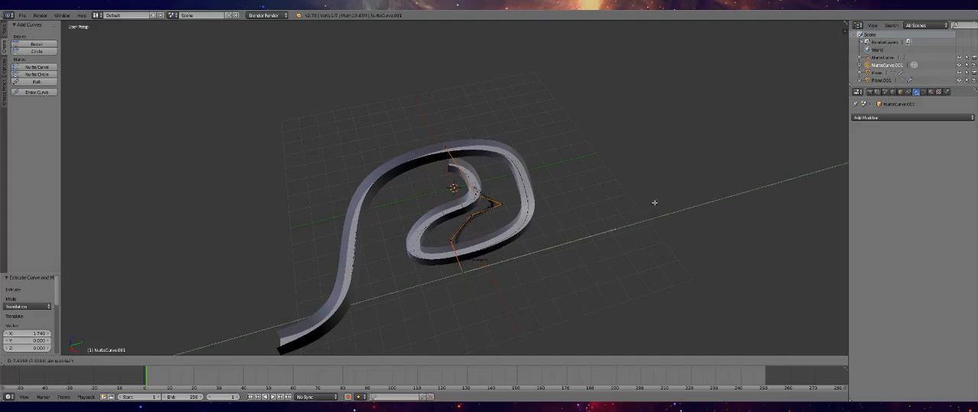
pyautogui.press('y')
pyautogui.click(561, 251)
# Move a control point of the new curve about 0.77 units along X and check the curve against the track in Object Mode
pyautogui.moveTo(560, 251); pyautogui.dragTo(520, 201, button='middle')
pyautogui.keyDown('shift'); pyautogui.rightClick(548, 189); pyautogui.keyUp('shift')
pyautogui.moveTo(550, 127); pyautogui.dragTo(539, 130)
pyautogui.moveTo(540, 163); pyautogui.dragTo(583, 146, button='middle')
pyautogui.scroll(7, 583, 146)
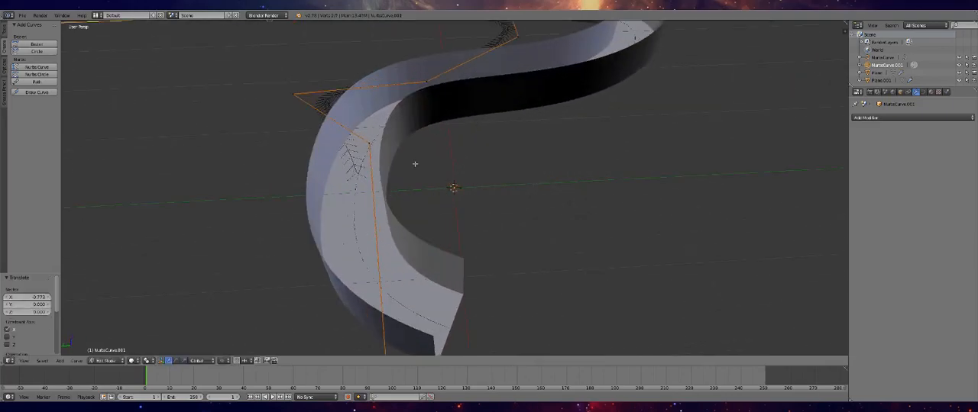
pyautogui.scroll(-5, 420, 158)
pyautogui.press('Tab')
pyautogui.moveTo(419, 158); pyautogui.dragTo(492, 173, button='middle')
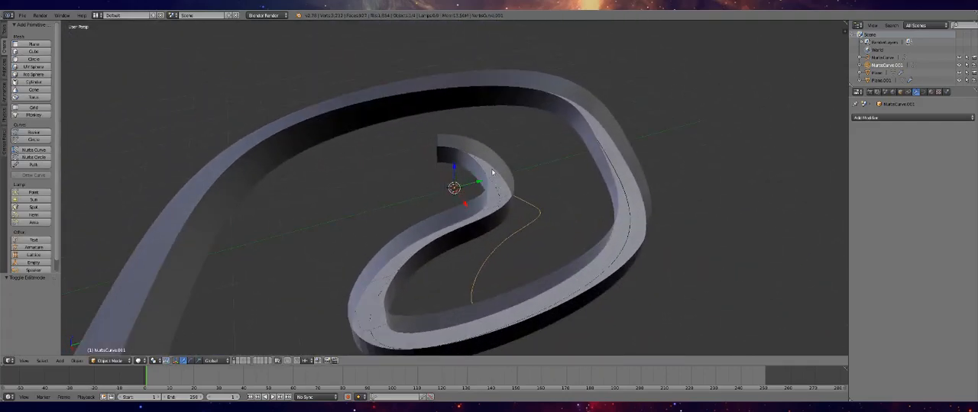
pyautogui.moveTo(480, 182); pyautogui.dragTo(469, 224)
pyautogui.moveTo(469, 224); pyautogui.dragTo(515, 142, button='middle')
# Move the branch curve's last two control points about 0.38 units along X and check the curve in Object Mode
pyautogui.press('Tab')
pyautogui.rightClick(584, 76)
pyautogui.keyDown('shift'); pyautogui.rightClick(678, 268); pyautogui.keyUp('shift')
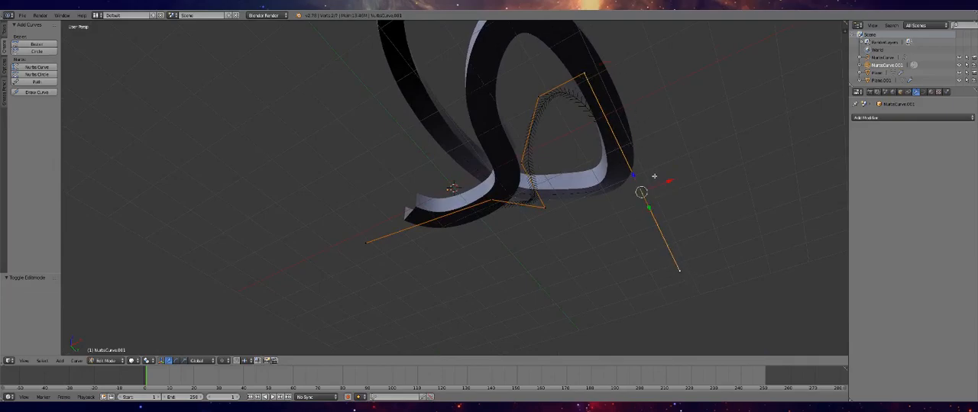
pyautogui.press('g')
pyautogui.press('x')
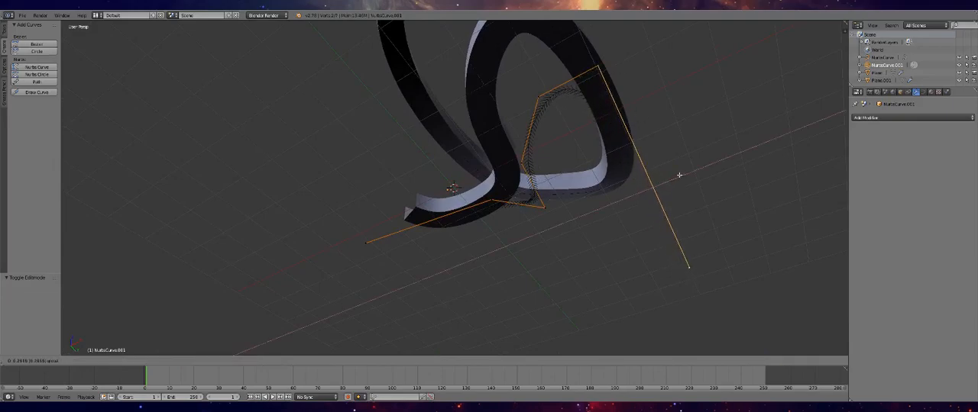
pyautogui.click(683, 170)
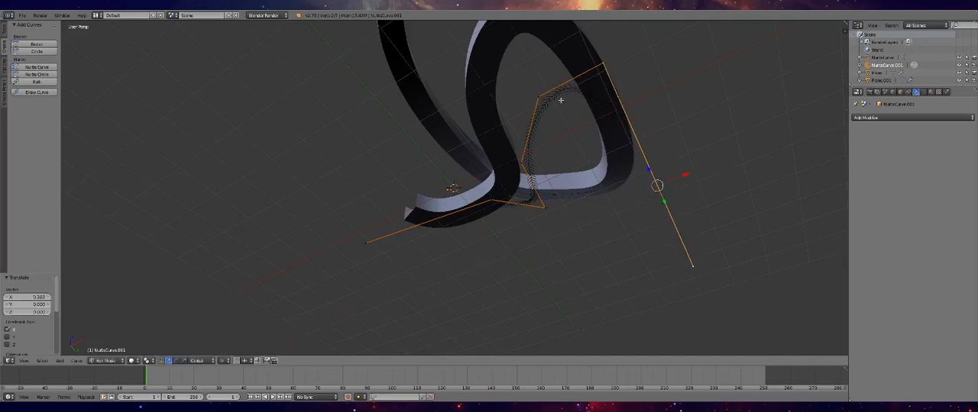
pyautogui.press('Tab')
pyautogui.moveTo(582, 100); pyautogui.dragTo(477, 90, button='middle')
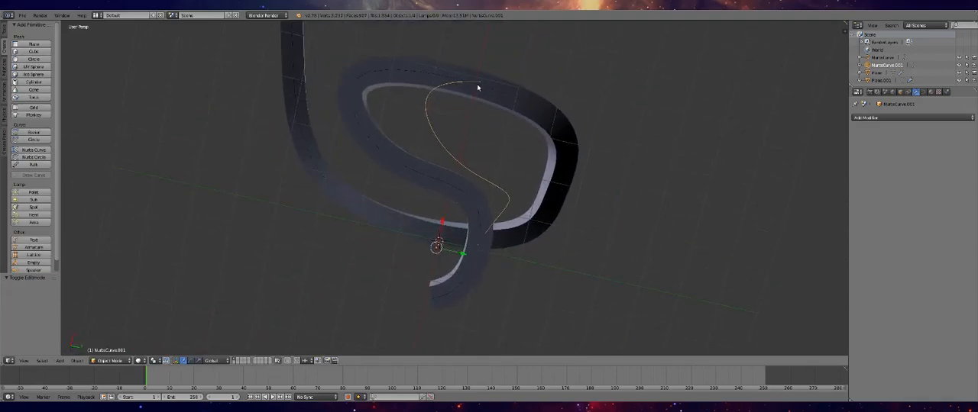
# Nudge the branch curve's last two control points along negative X and adjust the end point at its opposite end
pyautogui.press('Tab')
pyautogui.moveTo(593, 72); pyautogui.dragTo(585, 90)
pyautogui.moveTo(550, 137); pyautogui.dragTo(549, 126, button='middle')
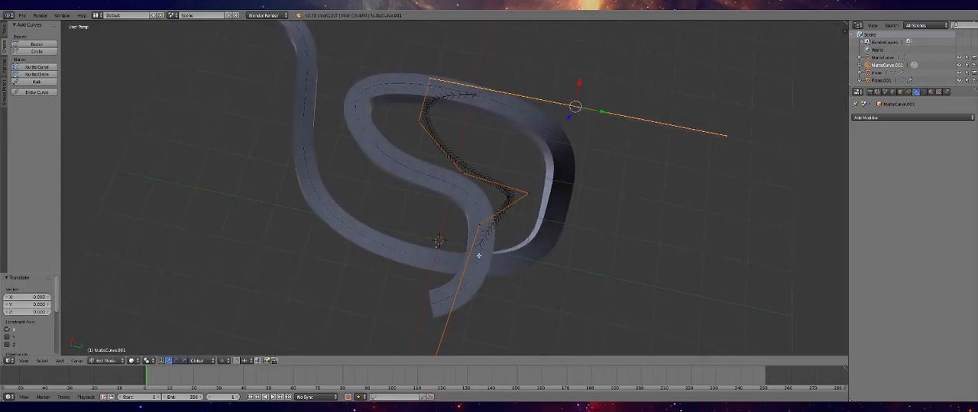
pyautogui.scroll(-2, 472, 255)
pyautogui.rightClick(437, 318)
pyautogui.moveTo(462, 326); pyautogui.dragTo(471, 327)
pyautogui.press('Tab')
pyautogui.moveTo(471, 327); pyautogui.dragTo(560, 266, button='middle')
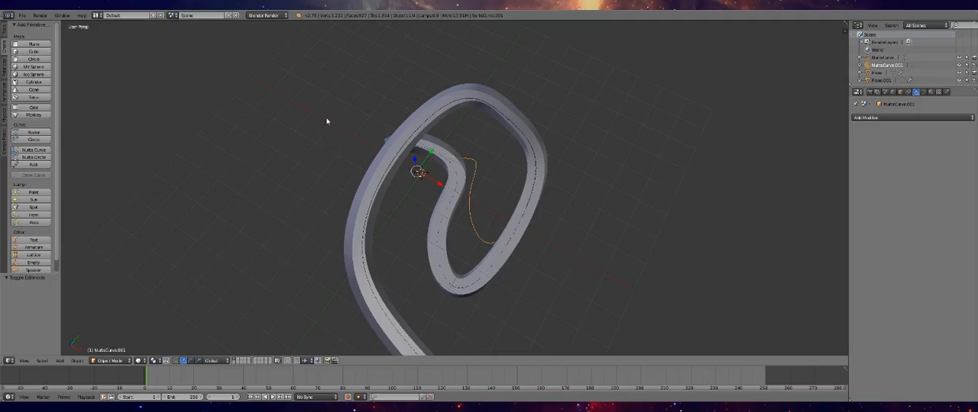
# Add a plane and scale its mesh to 0.1, followed by a further scale of 0.1 along X
pyautogui.click(33, 44)
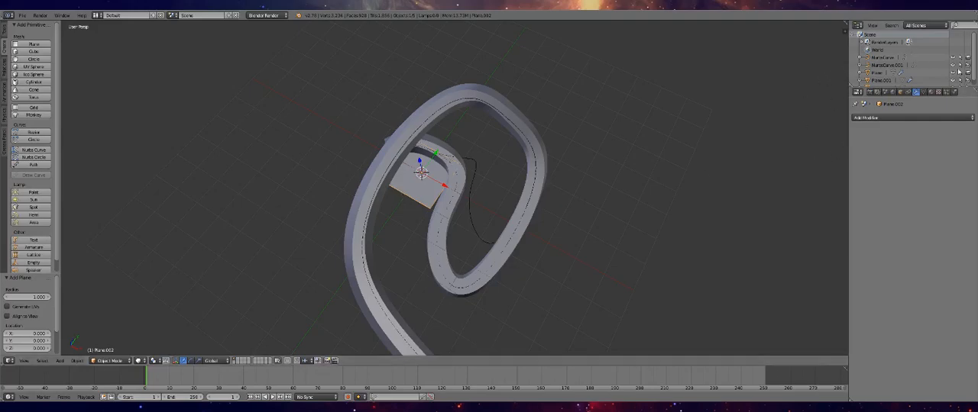
pyautogui.scroll(6, 501, 195)
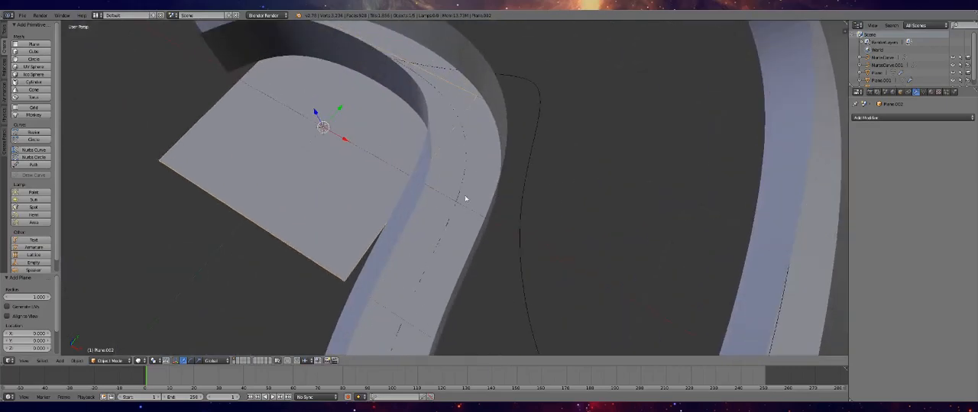
pyautogui.keyDown('shift'); pyautogui.moveTo(356, 175); pyautogui.dragTo(480, 176, button='middle'); pyautogui.keyUp('shift')
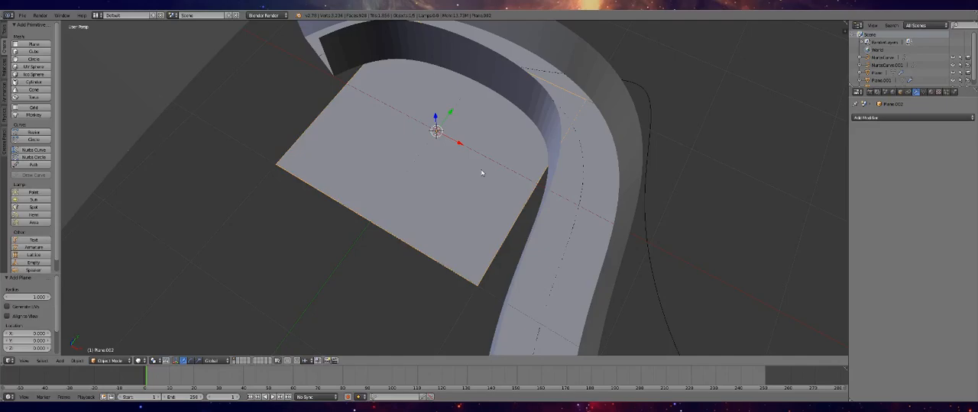
pyautogui.press('Tab')
pyautogui.write('s0.5')
pyautogui.press('BackSpace')
pyautogui.write('1')
pyautogui.press('Return')
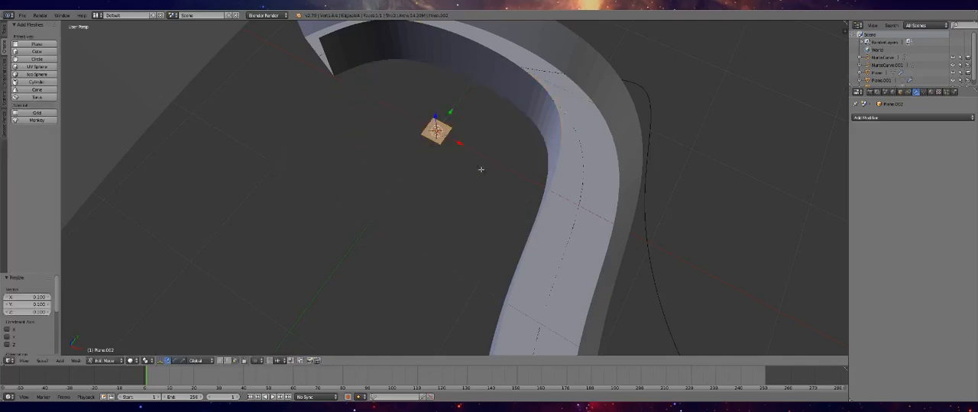
pyautogui.write('sx0.1')
pyautogui.press('Return')
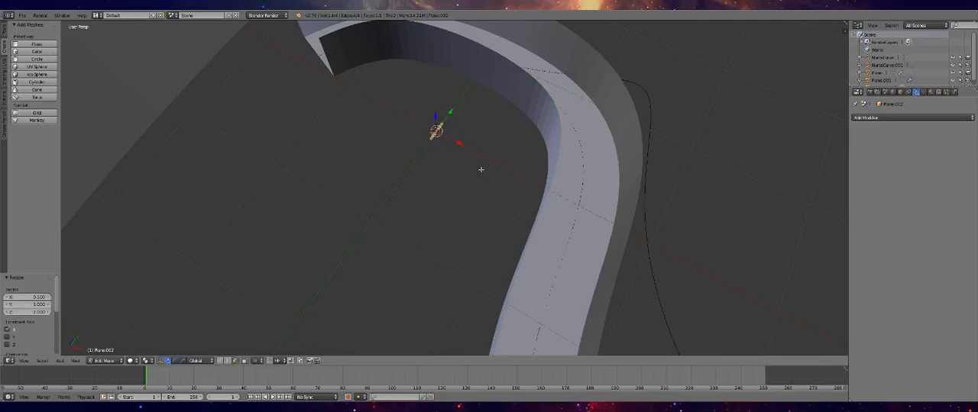
# Paste a copy of the narrow strip in place so floor and walls can be separate objects
pyautogui.scroll(5, 481, 169)
pyautogui.scroll(1, 448, 84)
pyautogui.moveTo(447, 84); pyautogui.dragTo(301, 191, button='middle')
pyautogui.scroll(-2, 298, 191)
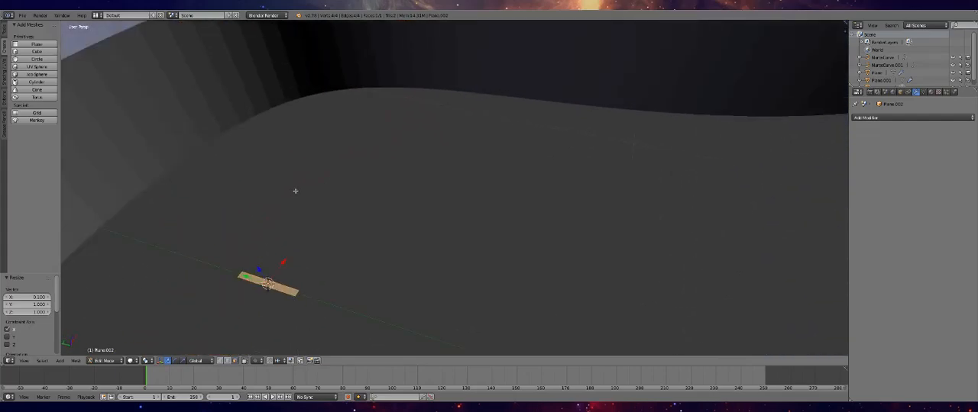
pyautogui.press('Tab')
pyautogui.hotkey('ctrl', 'v')
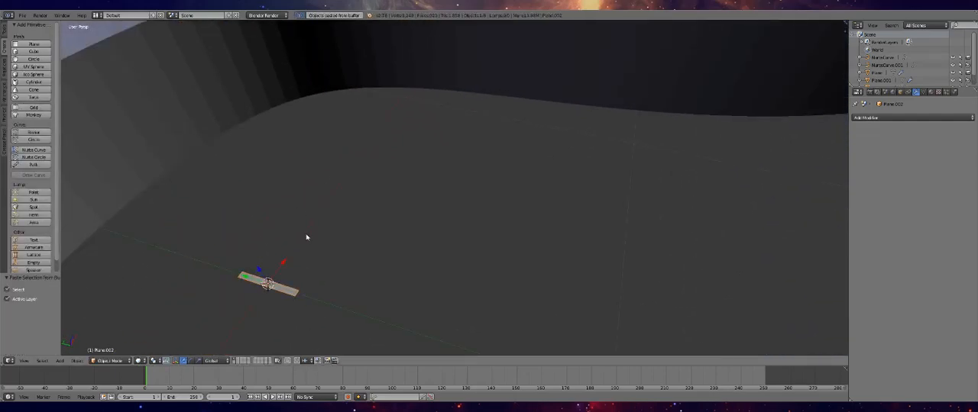
# Extrude the two short end edges of Plane.002 upward along Z to form the side walls
pyautogui.press('Tab')
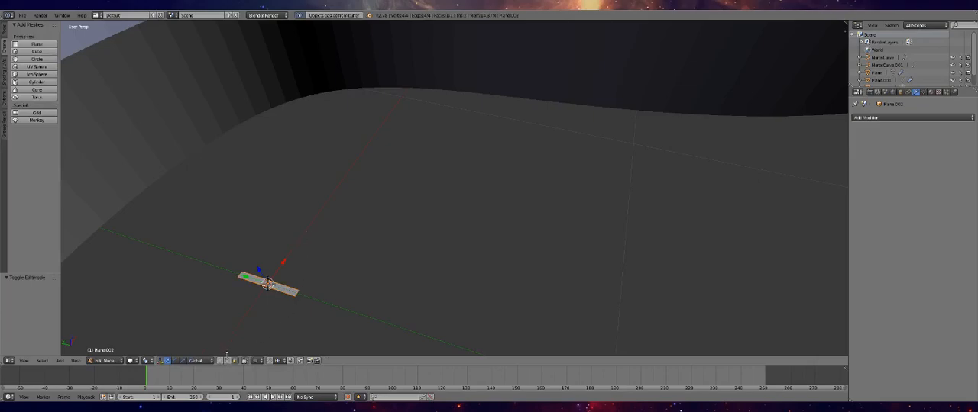
pyautogui.click(240, 275)
pyautogui.rightClick(240, 276)
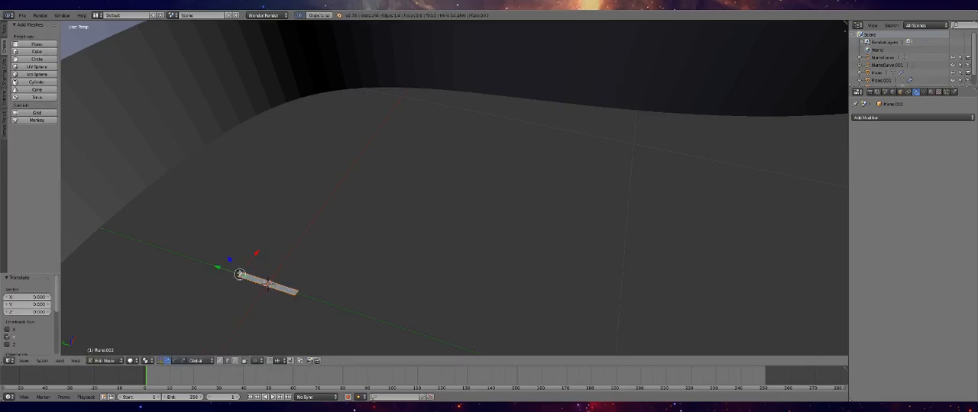
pyautogui.keyDown('shift'); pyautogui.rightClick(296, 293); pyautogui.keyUp('shift')
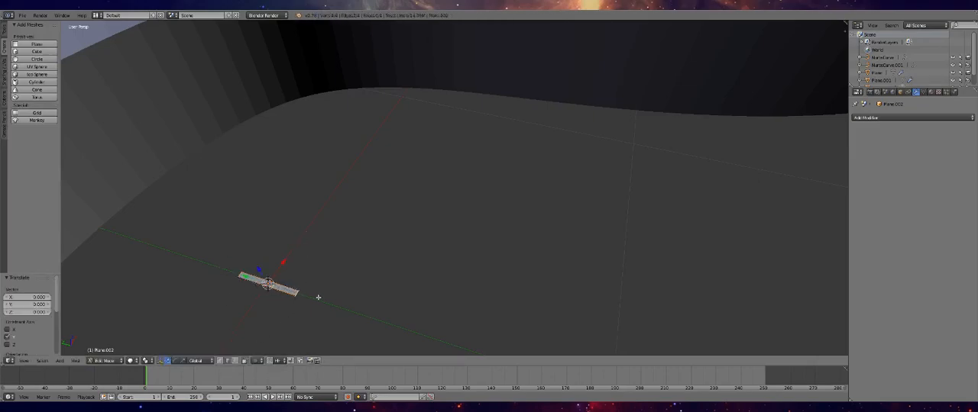
pyautogui.press('g')
pyautogui.press('z')
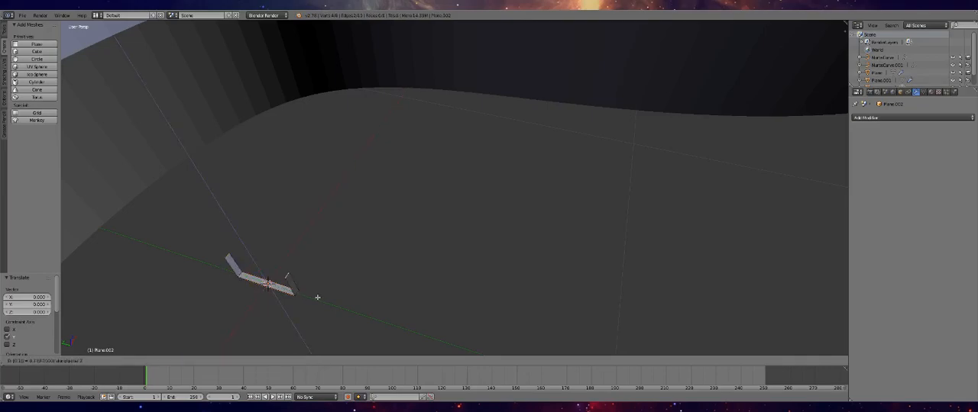
pyautogui.click(317, 297)
pyautogui.press('Tab')
# Delete the floor face of Plane.002, keeping only its two side walls
pyautogui.scroll(-3, 333, 283)
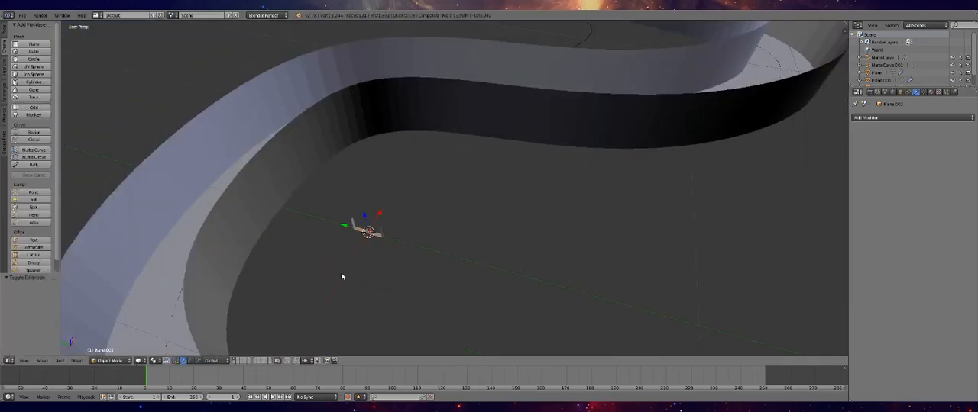
pyautogui.scroll(2, 342, 277)
pyautogui.moveTo(275, 270); pyautogui.dragTo(303, 242, button='middle')
pyautogui.press('Tab')
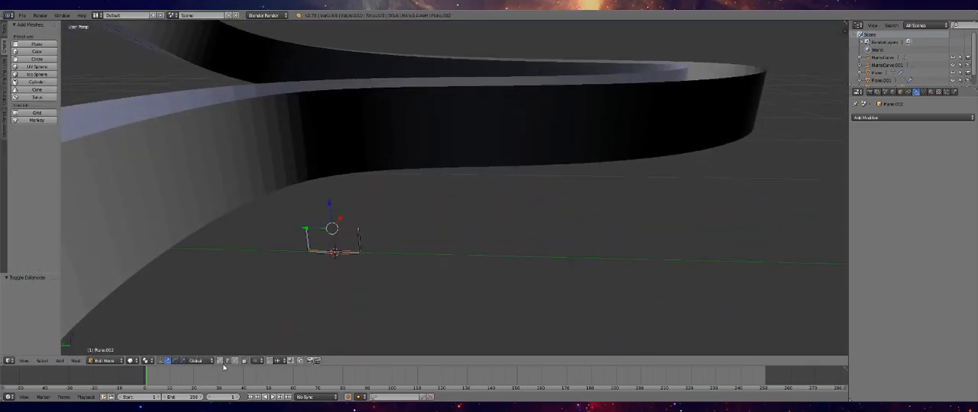
pyautogui.rightClick(320, 252)
pyautogui.press('x')
pyautogui.click(346, 288)
pyautogui.press('Tab')
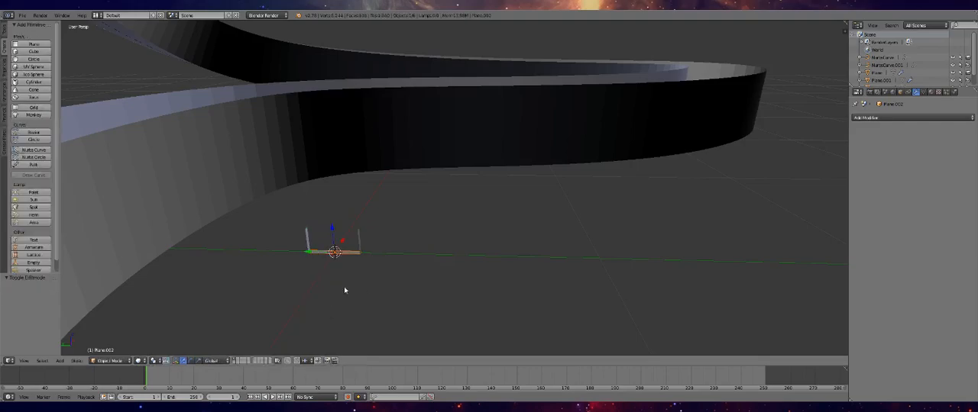
# Hide the main track's floor and wall meshes, leaving the curves and the new small pieces in view
pyautogui.scroll(-1, 951, 74)
pyautogui.click(953, 82)
pyautogui.click(952, 74)
pyautogui.click(952, 67)
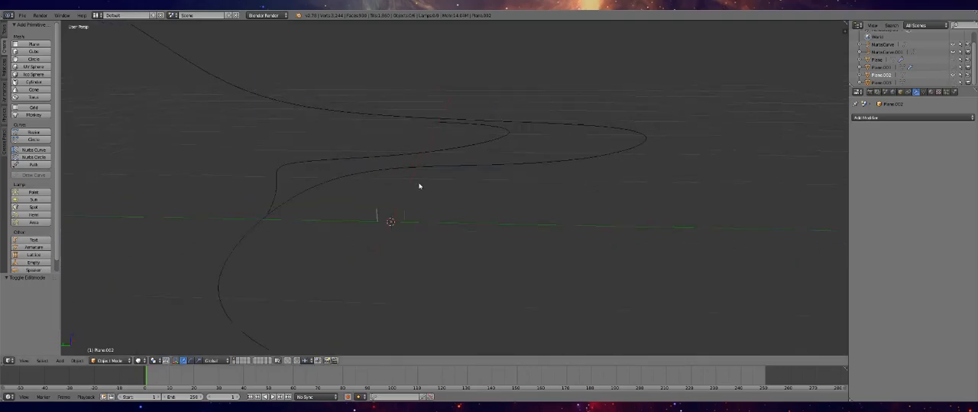
pyautogui.moveTo(412, 191); pyautogui.dragTo(436, 205, button='middle')
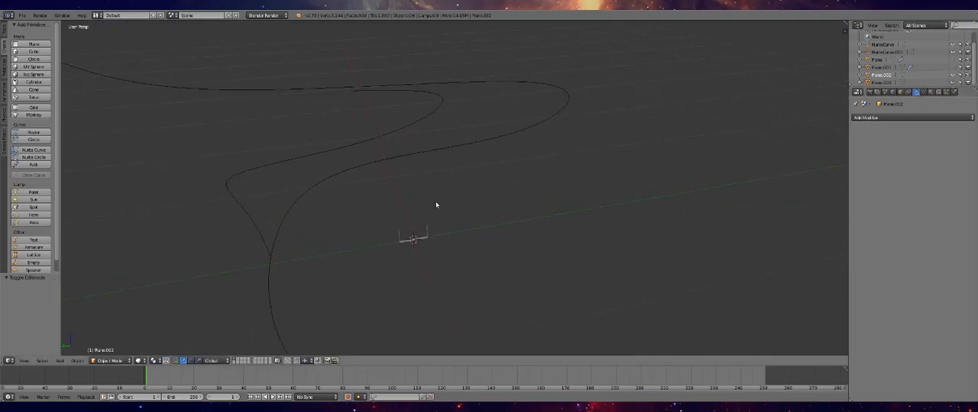
# Add an Array modifier to the wall piece with Fit Curve set to NurbsCurve.001 and Merge enabled
pyautogui.click(868, 118)
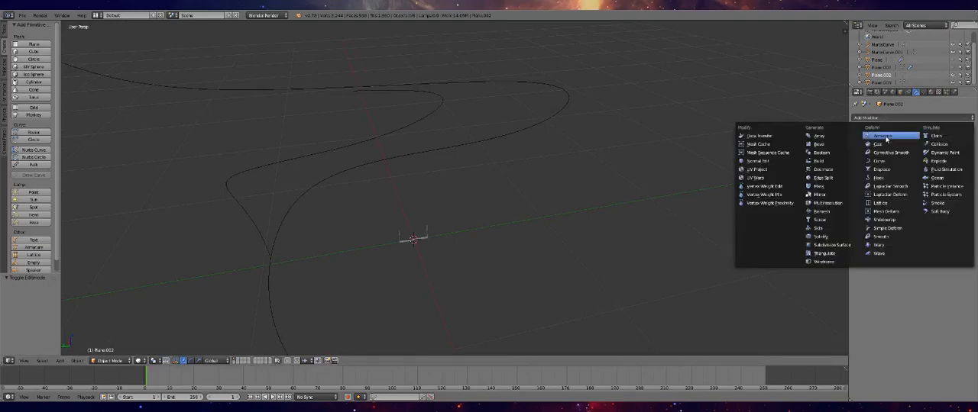
pyautogui.click(844, 138)
pyautogui.click(917, 162)
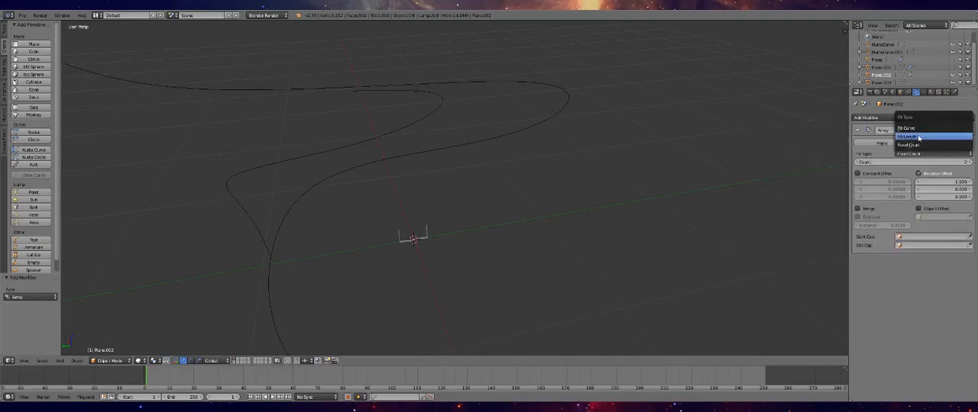
pyautogui.click(918, 130)
pyautogui.click(933, 162)
pyautogui.click(886, 184)
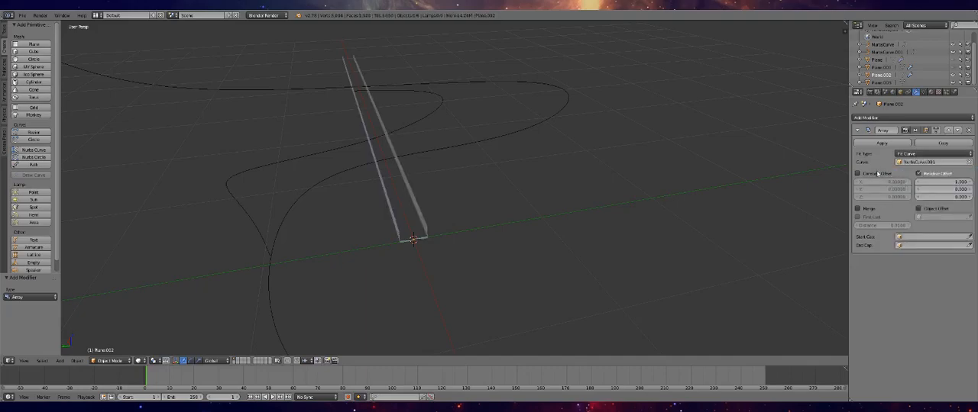
# Add a Curve modifier to the wall piece and set its object to NurbsCurve.001
pyautogui.click(874, 118)
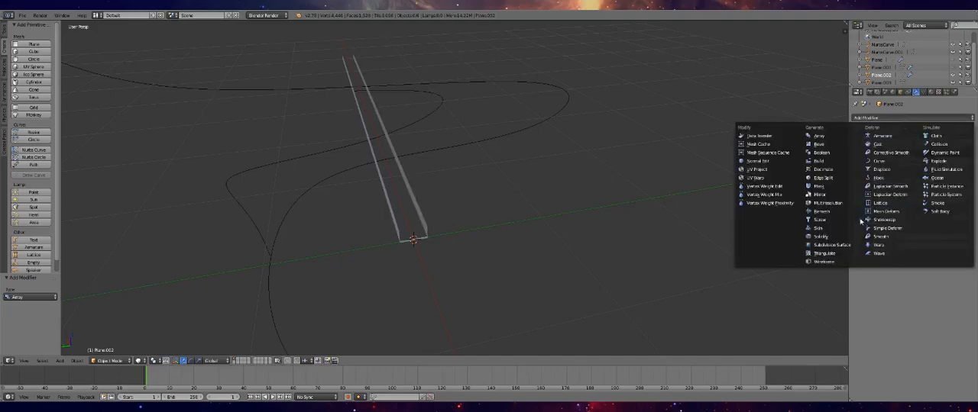
pyautogui.click(879, 161)
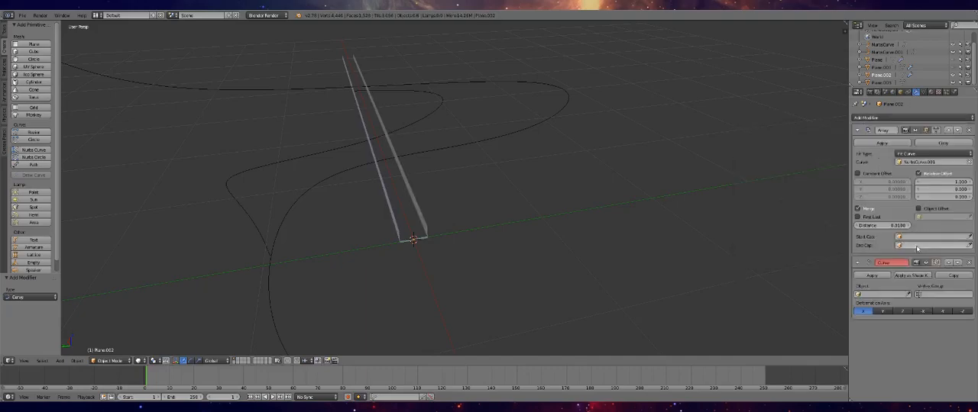
pyautogui.click(883, 294)
pyautogui.click(879, 310)
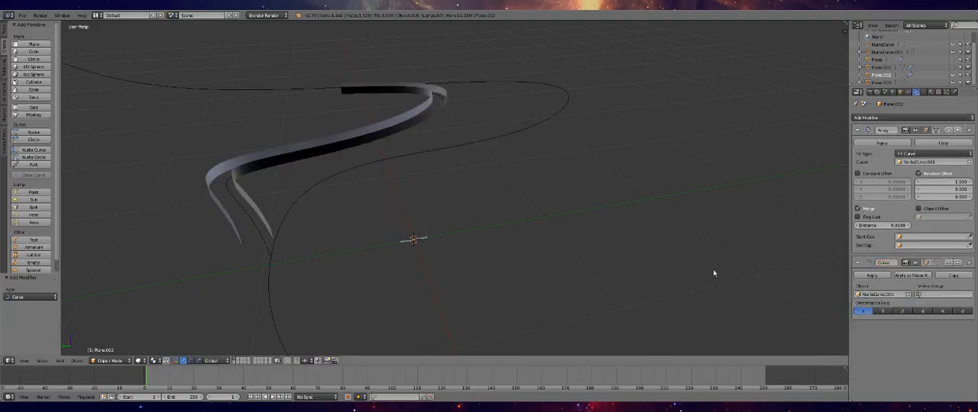
pyautogui.moveTo(312, 222); pyautogui.dragTo(371, 244, button='middle')
# Select the floor piece Plane.003 and add an Array modifier and a Curve modifier to it
pyautogui.click(878, 82)
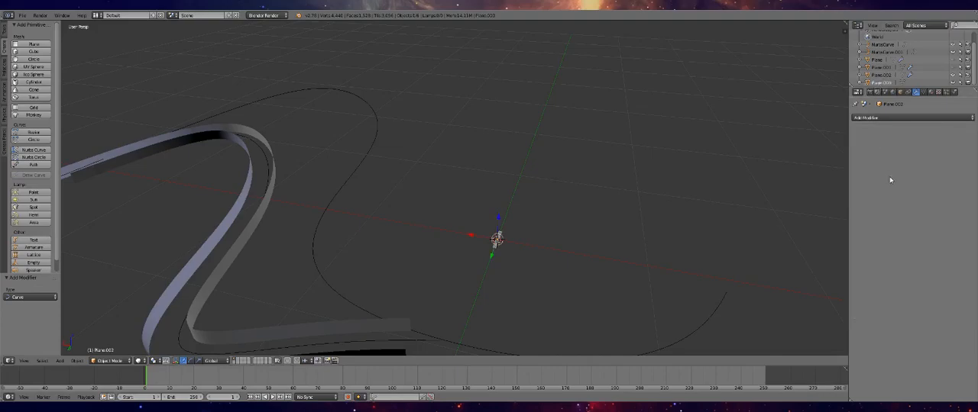
pyautogui.click(911, 117)
pyautogui.click(819, 136)
pyautogui.click(892, 118)
pyautogui.click(879, 159)
# Set the floor's Array to Fit Curve using NurbsCurve.001 and enable Merge, leaving Constant Offset off
pyautogui.click(932, 154)
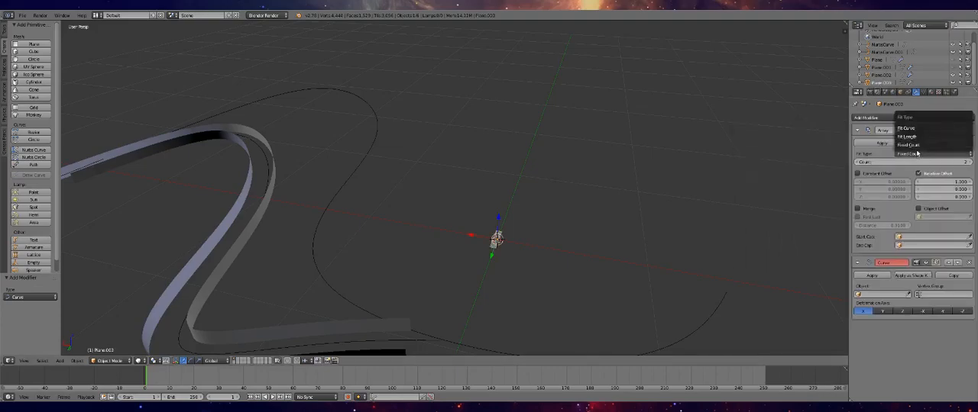
pyautogui.click(924, 134)
pyautogui.click(909, 162)
pyautogui.click(909, 176)
pyautogui.click(878, 174)
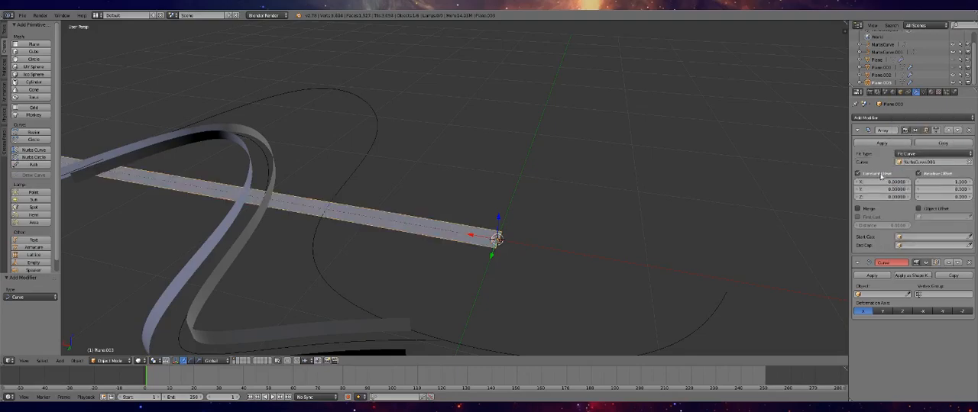
pyautogui.click(876, 176)
pyautogui.click(866, 209)
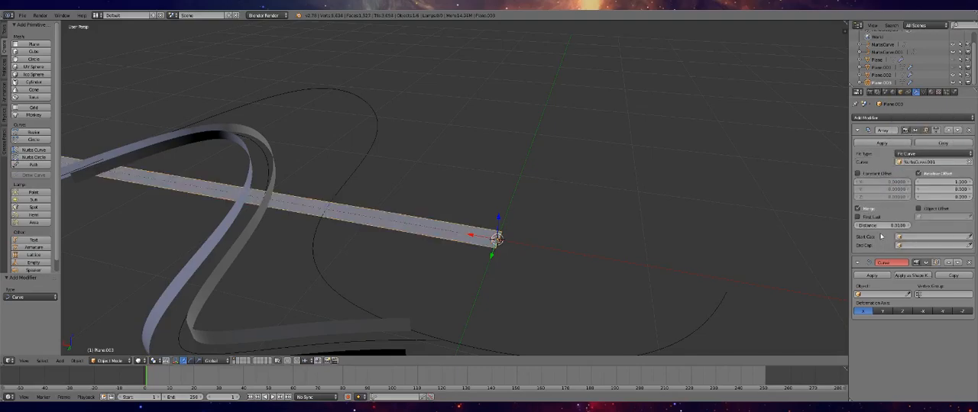
# Set the object of the floor's Curve modifier to NurbsCurve.001
pyautogui.click(880, 294)
pyautogui.click(879, 310)
pyautogui.scroll(-3, 607, 226)
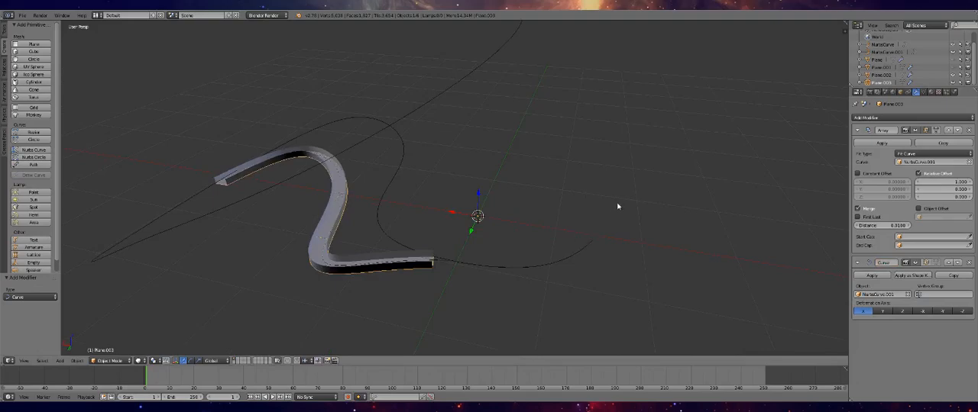
# Unhide the main track's floor and walls and view the branch track together with them
pyautogui.scroll(2, 618, 207)
pyautogui.click(955, 68)
pyautogui.click(954, 60)
pyautogui.moveTo(477, 152); pyautogui.dragTo(492, 136, button='middle')
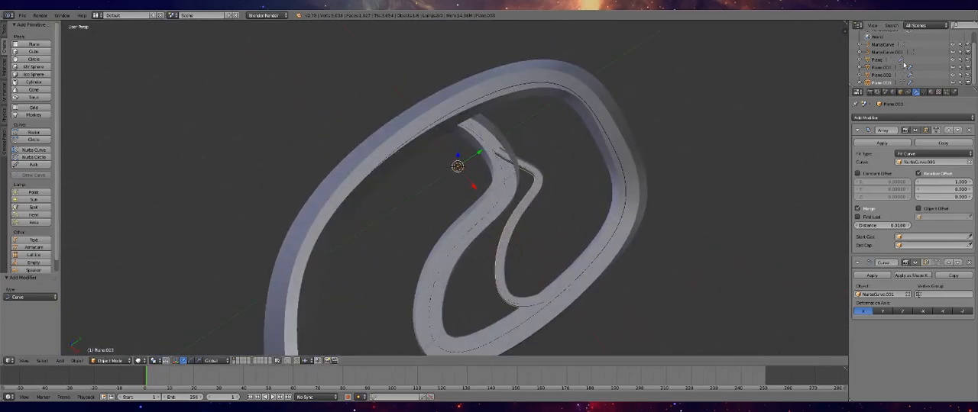
pyautogui.click(881, 78)
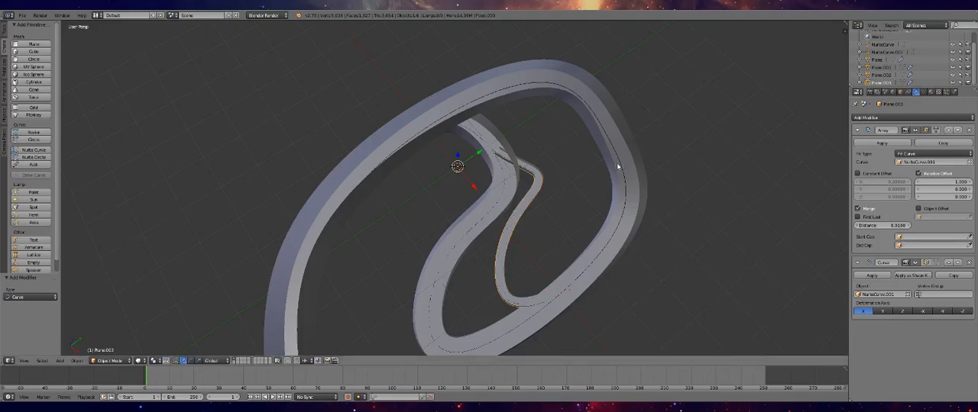
# Try to scale the branch floor Plane.003 along the Z axis in Edit Mode
pyautogui.press('Tab')
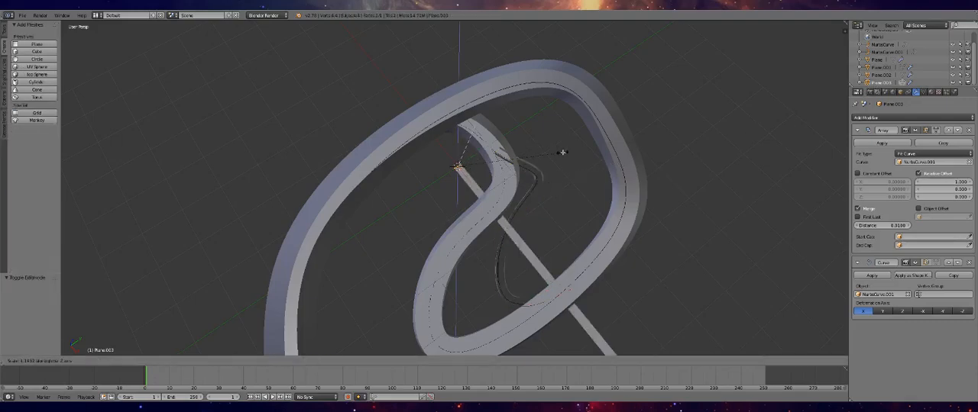
pyautogui.moveTo(514, 203); pyautogui.dragTo(481, 196, button='middle')
pyautogui.scroll(6, 482, 196)
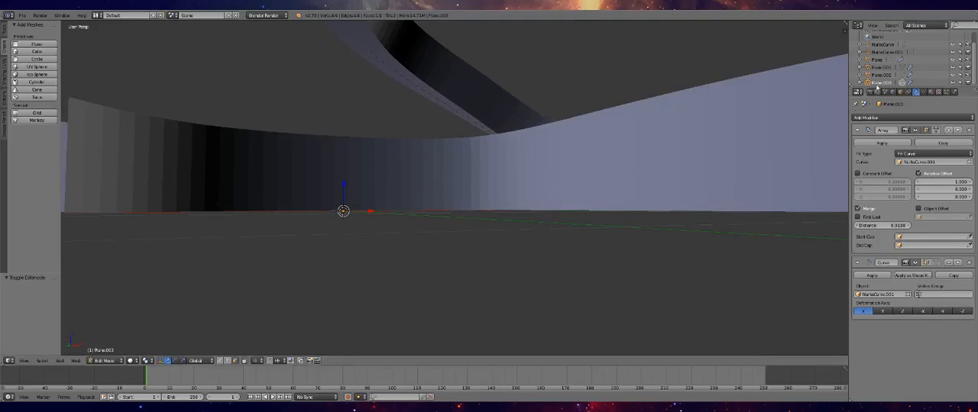
# Examine the branch pieces Plane.002 and Plane.003 in Object and Edit Mode to tell the walls from the floor
pyautogui.click(885, 77)
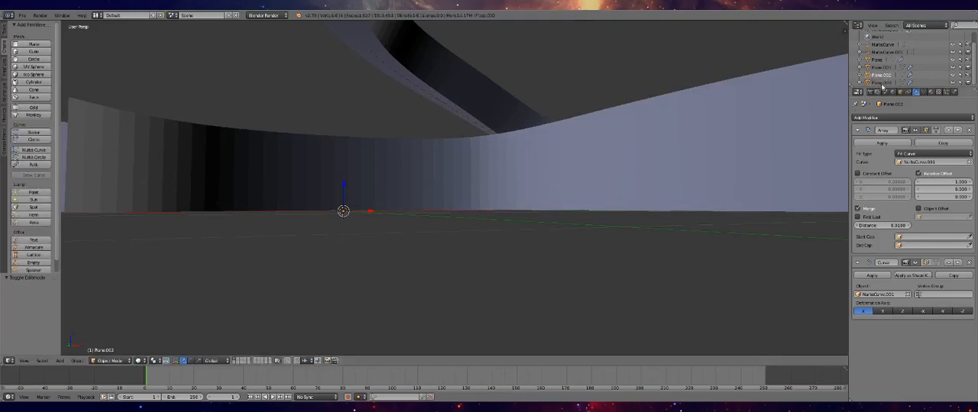
pyautogui.press('Tab')
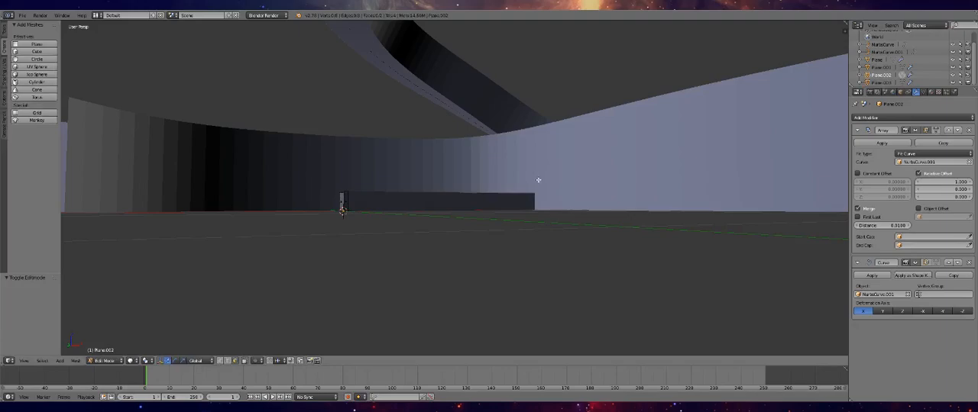
pyautogui.click(881, 82)
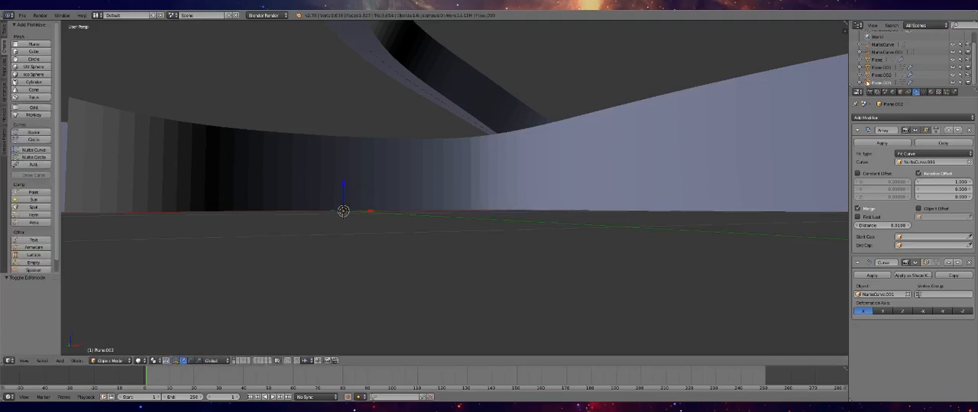
pyautogui.click(876, 82)
pyautogui.press('Tab')
pyautogui.moveTo(409, 193); pyautogui.dragTo(466, 212, button='middle')
pyautogui.press('Tab')
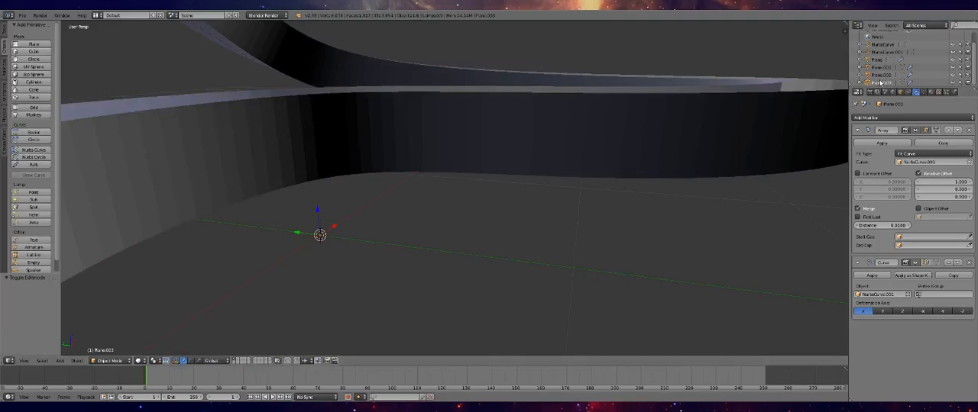
pyautogui.click(877, 75)
pyautogui.click(952, 75)
pyautogui.click(884, 83)
pyautogui.rightClick(775, 127)
# Open the branch walls Plane.002 for mesh editing
pyautogui.click(872, 75)
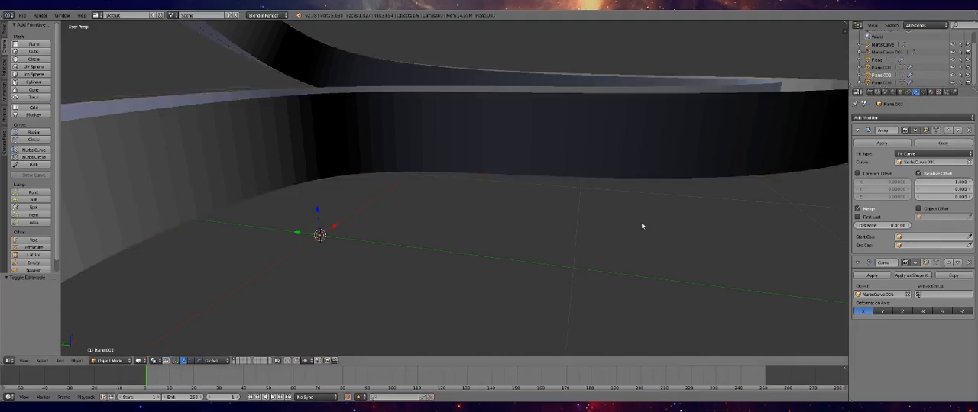
pyautogui.press('Tab')
pyautogui.press('a')
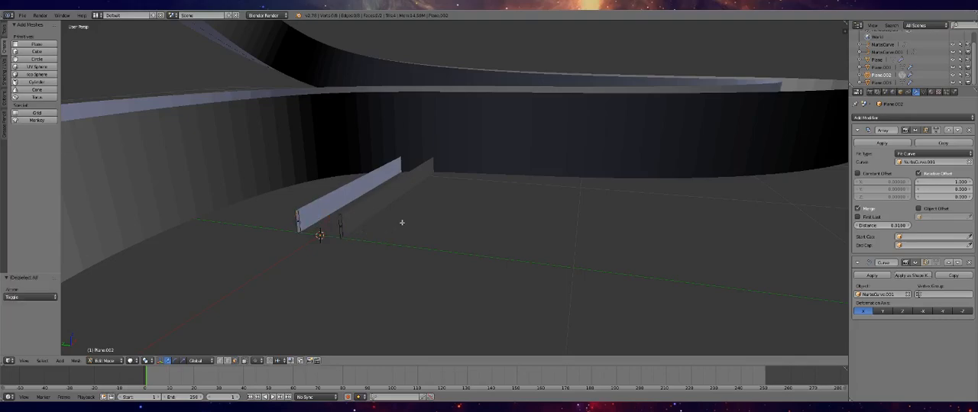
pyautogui.press('a')
pyautogui.press('x')
pyautogui.press('Escape')
pyautogui.press('s')
pyautogui.press('x')
pyautogui.press('z')
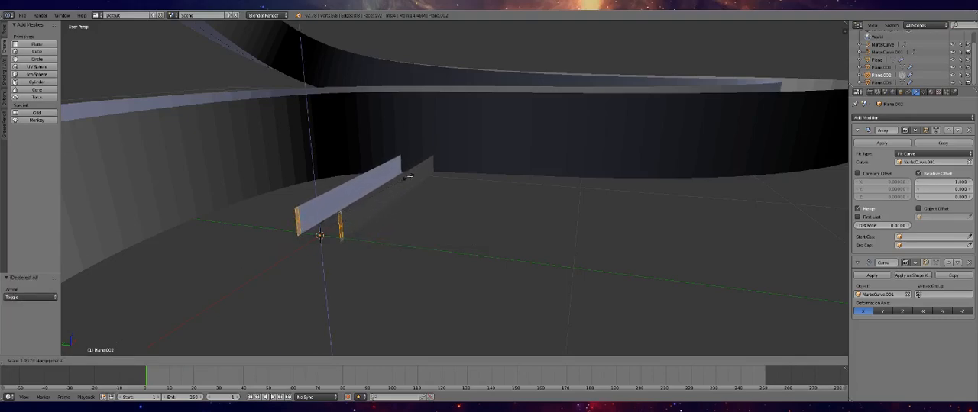
pyautogui.press('Escape')
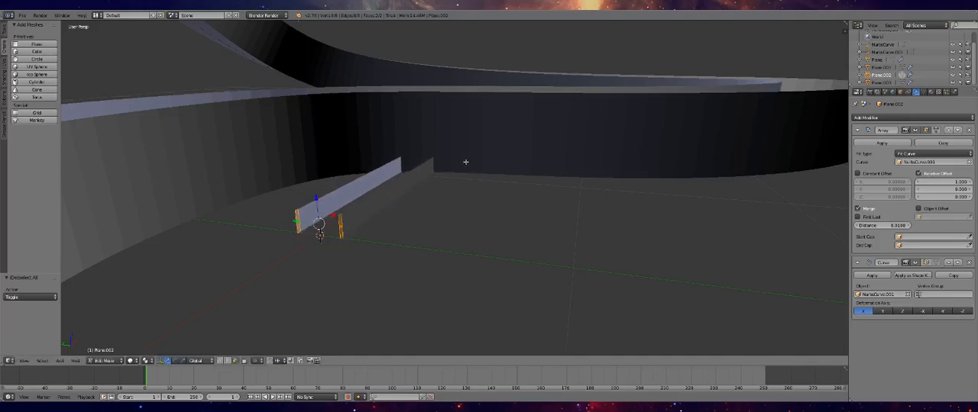
# Extrude the top edges of both branch wall strips upward along Z to make the walls taller
pyautogui.click(227, 360)
pyautogui.rightClick(298, 207)
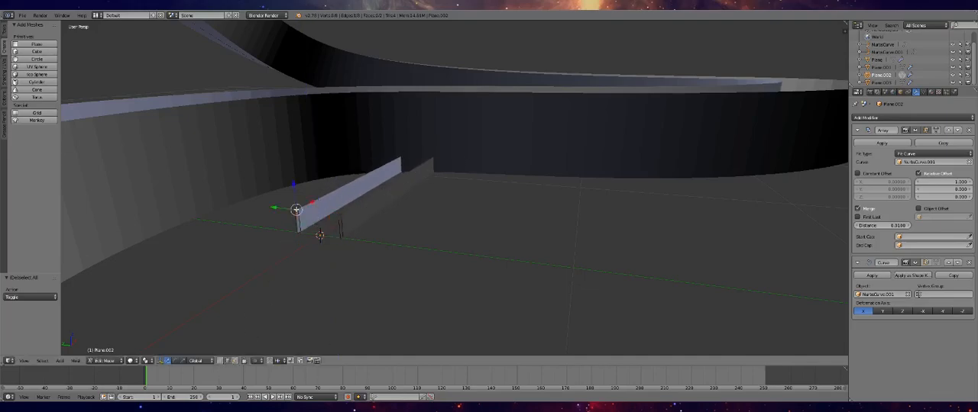
pyautogui.keyDown('shift'); pyautogui.rightClick(340, 215); pyautogui.keyUp('shift')
pyautogui.press('e')
pyautogui.press('z')
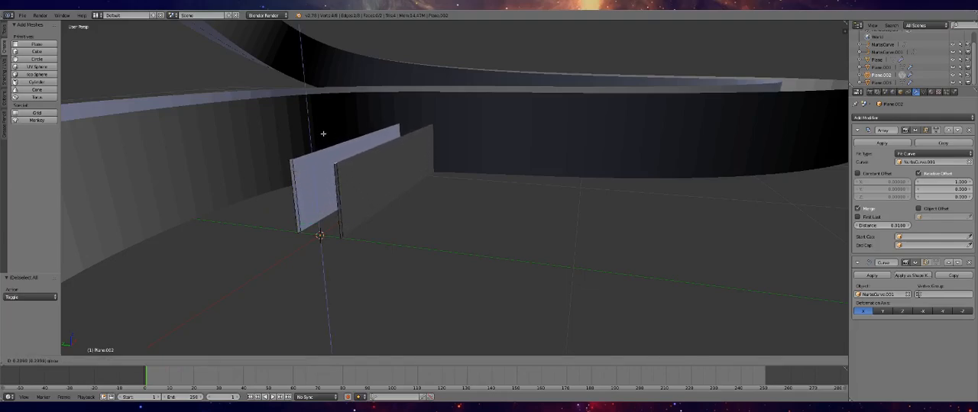
pyautogui.click(333, 84)
pyautogui.press('Tab')
# Scale the whole branch wall mesh along the Y axis to move the two walls farther apart
pyautogui.moveTo(430, 176); pyautogui.dragTo(236, 192, button='middle')
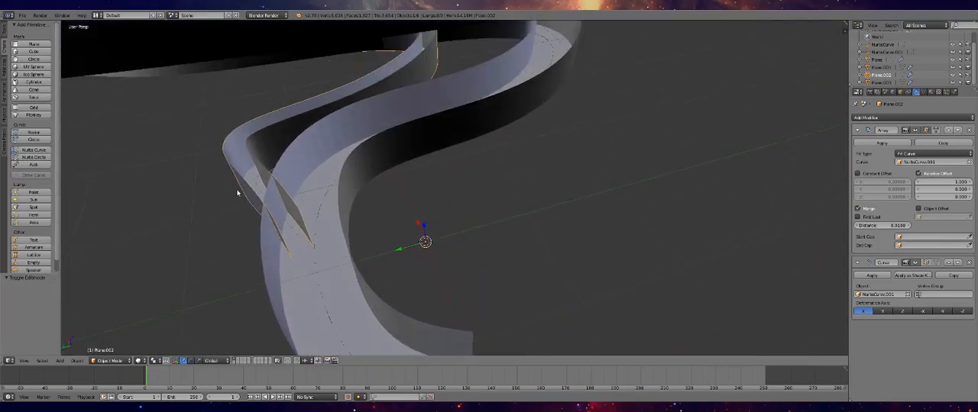
pyautogui.press('Tab')
pyautogui.moveTo(409, 228); pyautogui.dragTo(382, 213, button='middle')
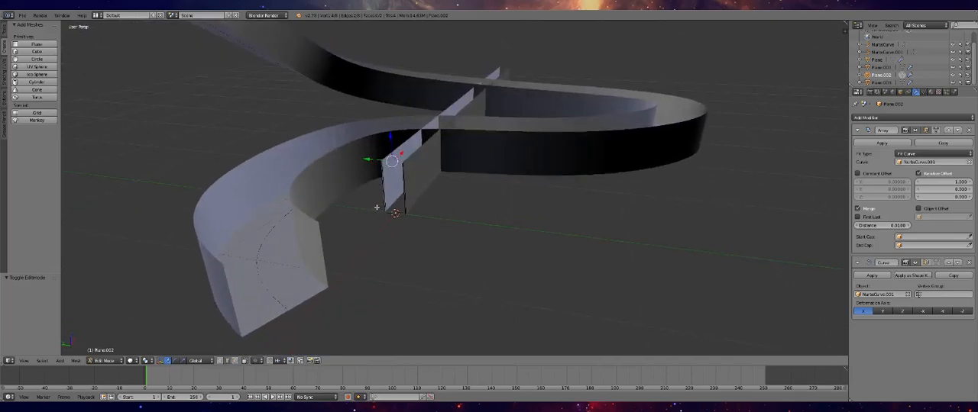
pyautogui.press('a')
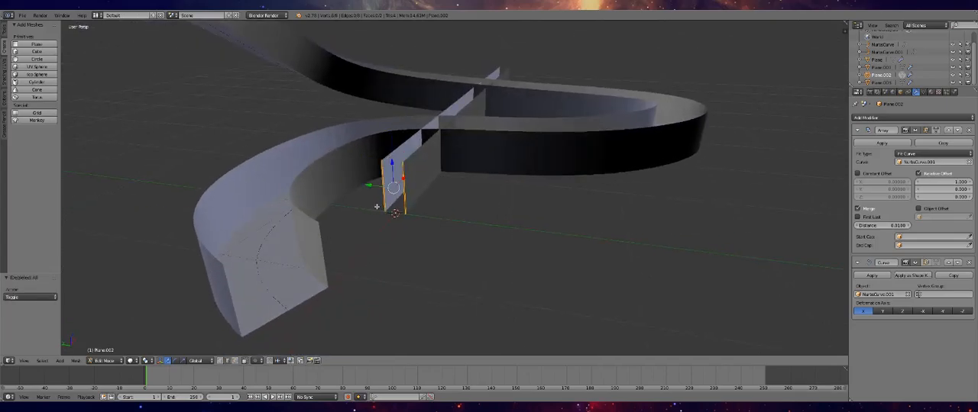
pyautogui.press('s')
pyautogui.press('x')
pyautogui.press('x')
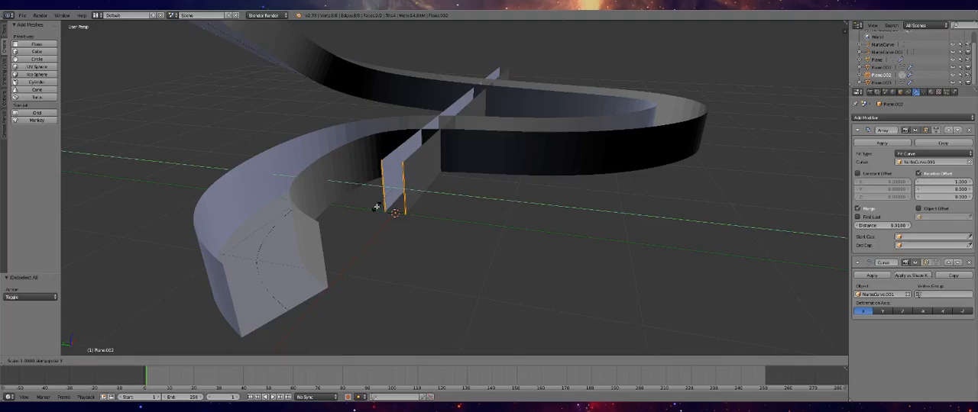
pyautogui.click(374, 209)
pyautogui.press('Tab')
# Widen the branch floor Plane.003 in Edit Mode to span the gap between its walls
pyautogui.moveTo(370, 214); pyautogui.dragTo(581, 175, button='middle')
pyautogui.press('Tab')
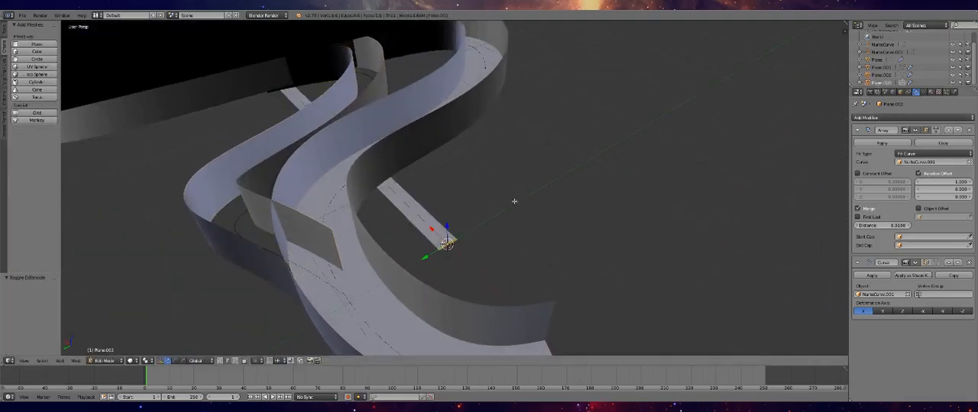
pyautogui.press('Tab')
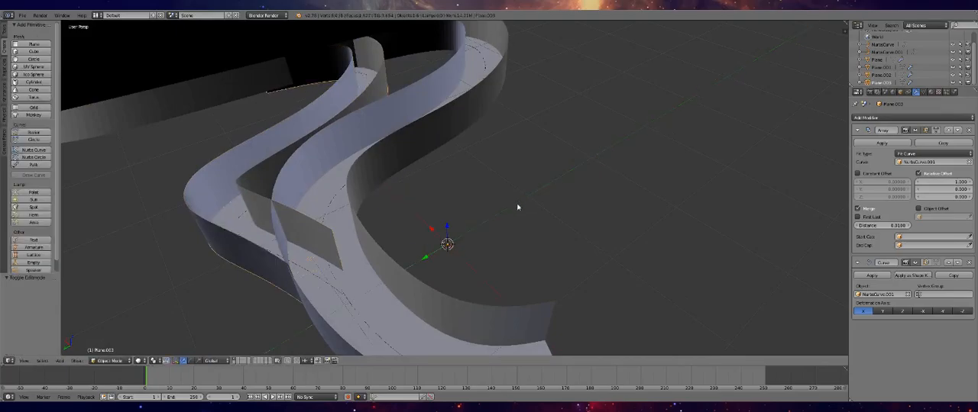
# Select the floors and walls of both tracks, Plane through Plane.003, and paste copies of them in place
pyautogui.moveTo(454, 199); pyautogui.dragTo(436, 316, button='middle')
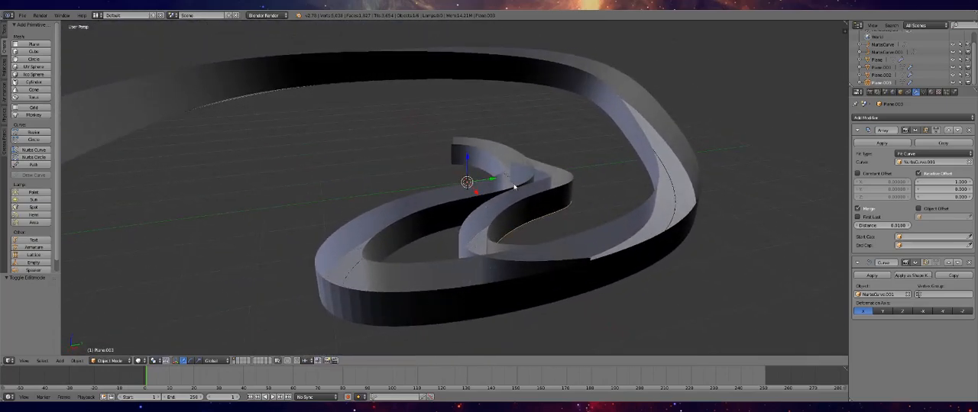
pyautogui.moveTo(592, 264); pyautogui.dragTo(654, 222, button='middle')
pyautogui.scroll(5, 540, 203)
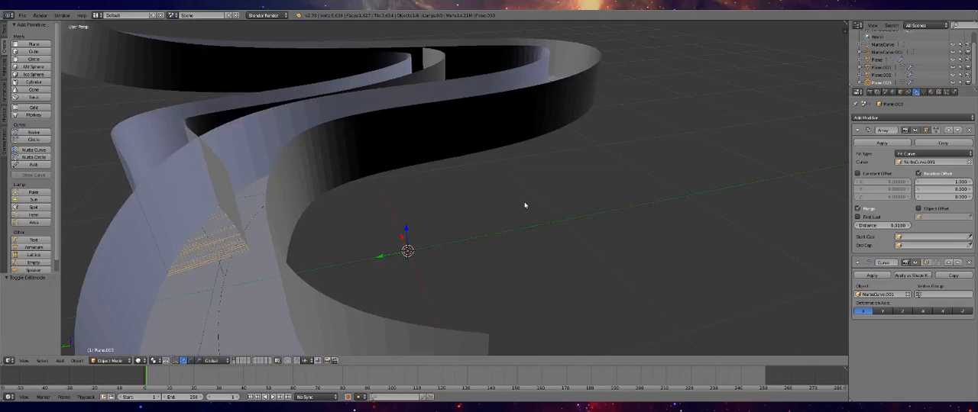
pyautogui.scroll(-5, 481, 175)
pyautogui.moveTo(385, 143); pyautogui.dragTo(494, 196, button='middle')
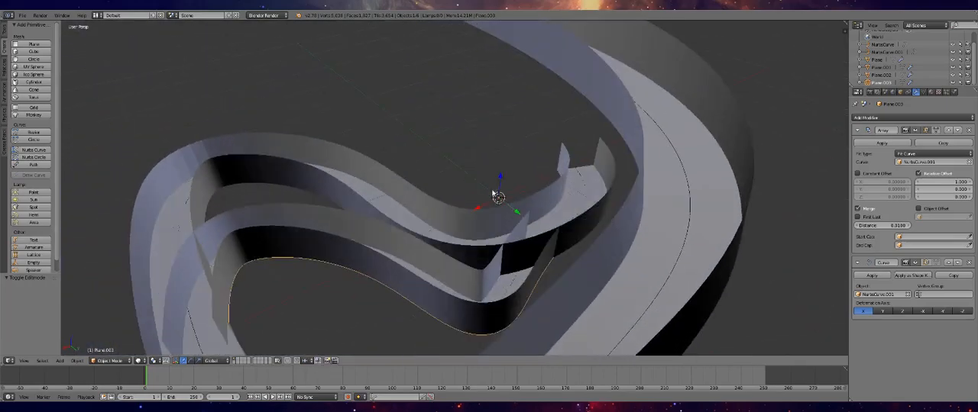
pyautogui.click(870, 61)
pyautogui.keyDown('shift'); pyautogui.click(869, 67); pyautogui.keyUp('shift')
pyautogui.keyDown('shift'); pyautogui.click(870, 75); pyautogui.keyUp('shift')
pyautogui.keyDown('shift'); pyautogui.click(868, 81); pyautogui.keyUp('shift')
pyautogui.scroll(-4, 657, 128)
pyautogui.scroll(-2, 656, 128)
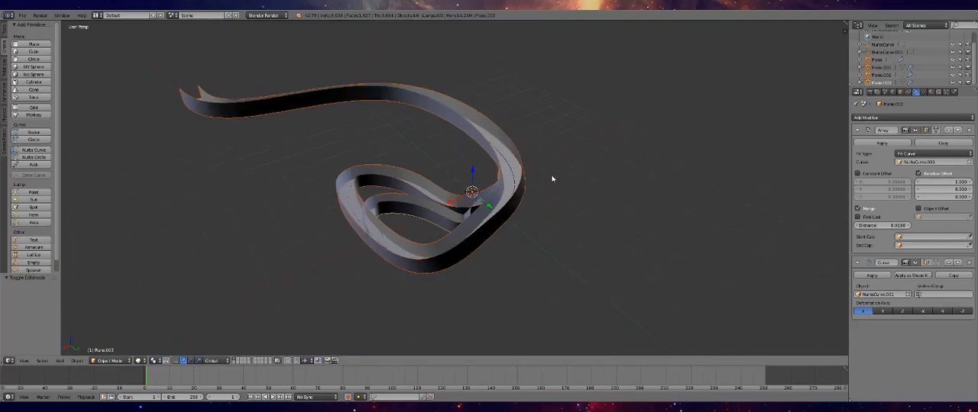
pyautogui.hotkey('ctrl', 'v')
# Apply the Array and Curve modifiers on the copied track pieces Plane.004, Plane.005, Plane.006 and Plane.007
pyautogui.scroll(-3, 881, 67)
pyautogui.click(879, 60)
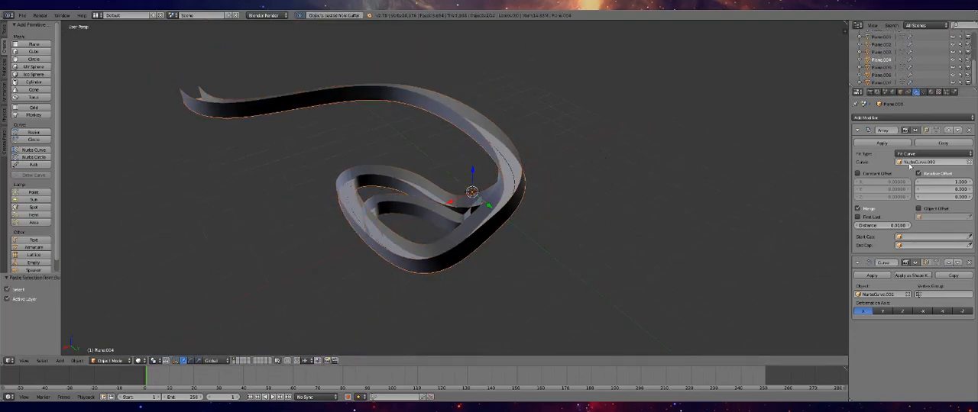
pyautogui.click(886, 142)
pyautogui.click(881, 67)
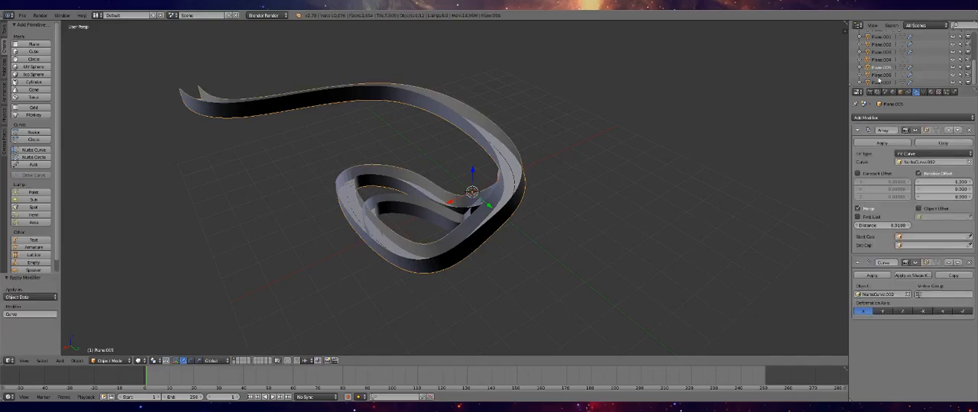
pyautogui.click(878, 143)
pyautogui.click(881, 75)
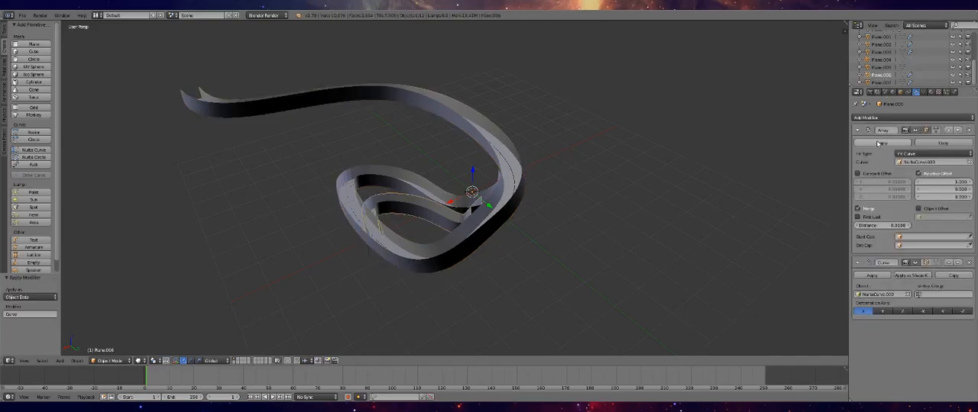
pyautogui.click(876, 144)
pyautogui.click(876, 144)
pyautogui.click(880, 83)
pyautogui.click(877, 144)
pyautogui.click(878, 144)
# Delete the duplicated curves NurbsCurve.003 and NurbsCurve.002
pyautogui.scroll(4, 871, 73)
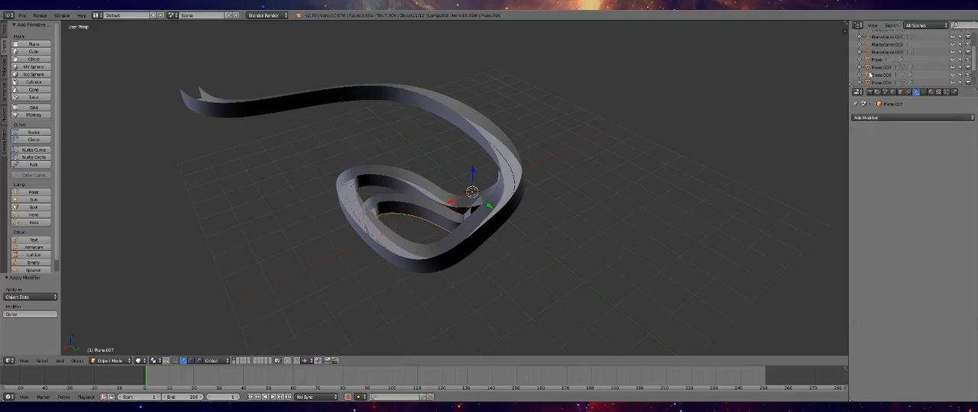
pyautogui.scroll(2, 878, 67)
pyautogui.click(887, 60)
pyautogui.click(888, 68)
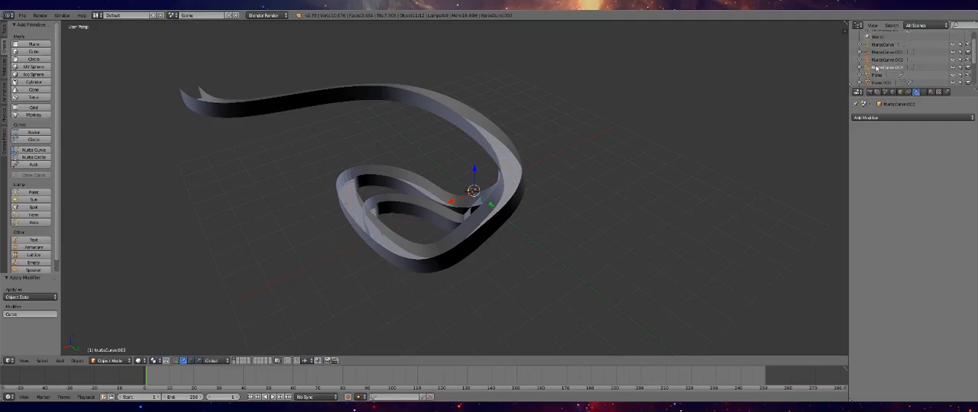
pyautogui.rightClick(876, 68)
pyautogui.click(870, 68)
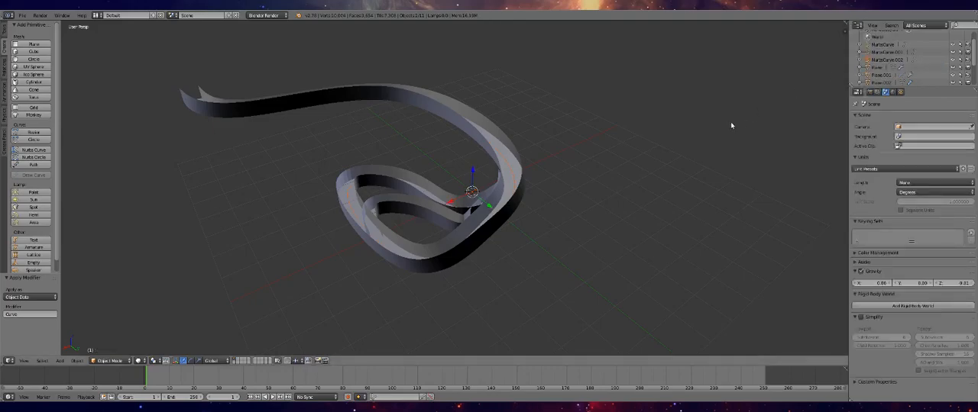
pyautogui.click(894, 61)
pyautogui.rightClick(892, 60)
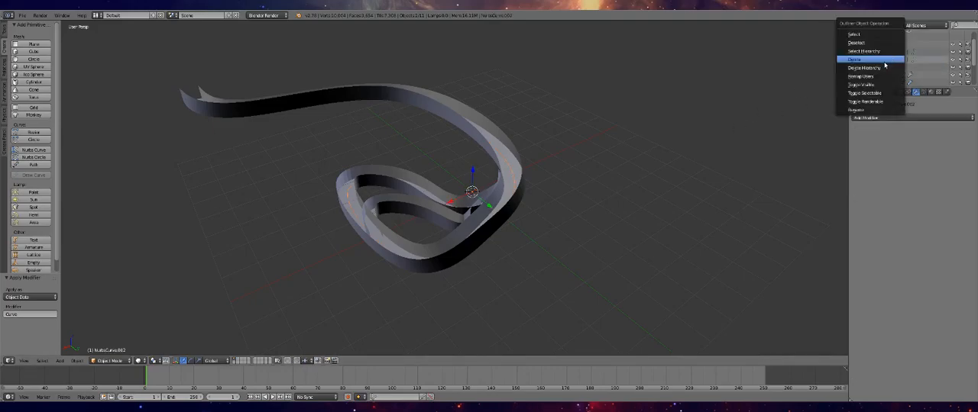
pyautogui.click(884, 61)
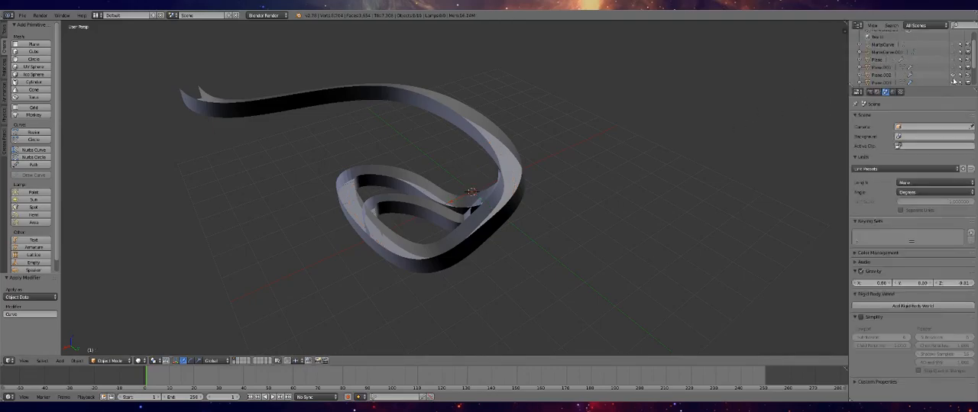
# Hide the original curves and modifier-driven pieces, and select all the applied track copies for the object tools
pyautogui.scroll(-2, 947, 72)
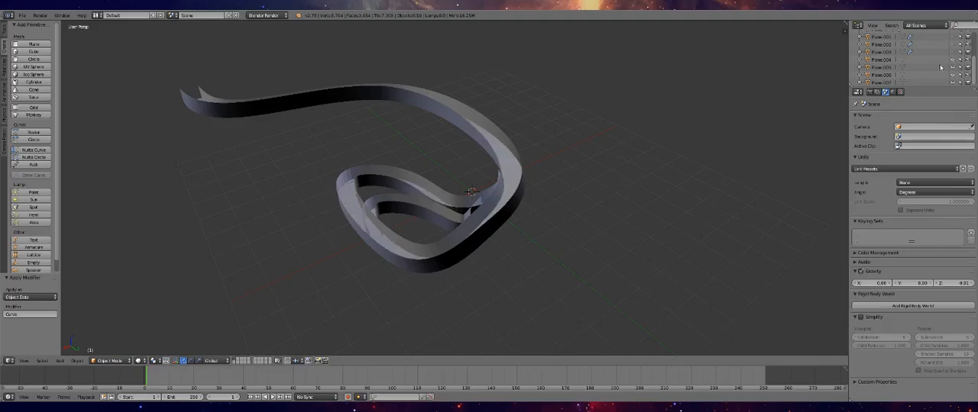
pyautogui.scroll(6, 385, 170)
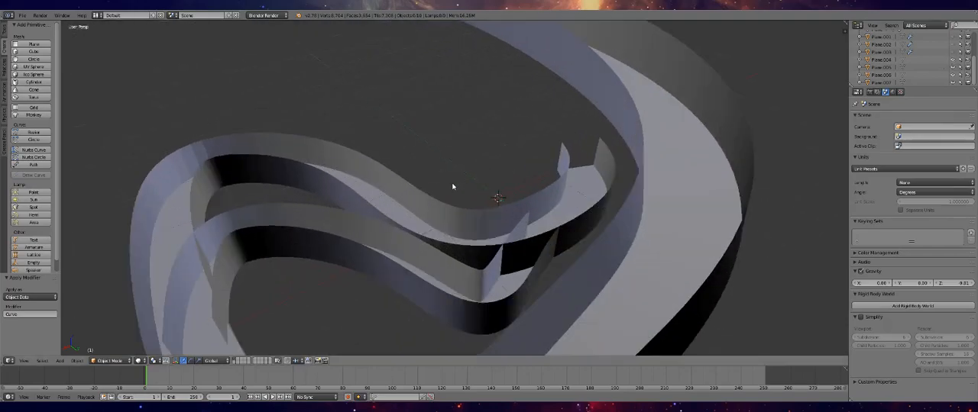
pyautogui.scroll(-6, 579, 174)
pyautogui.press('a')
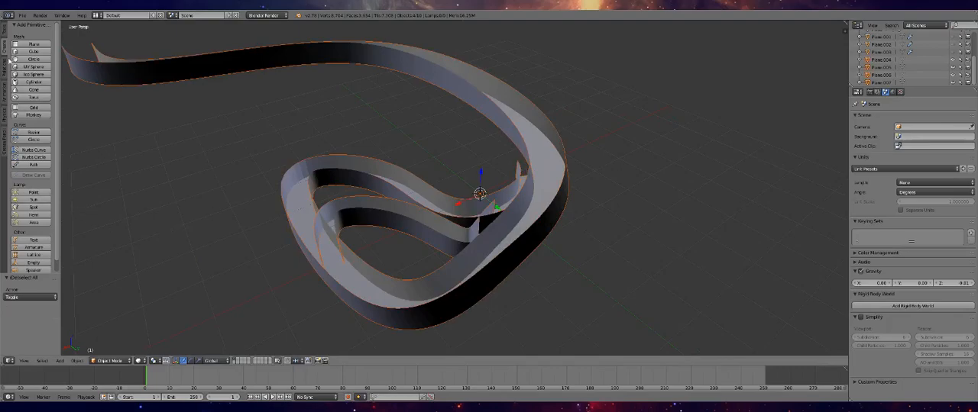
pyautogui.click(3, 33)
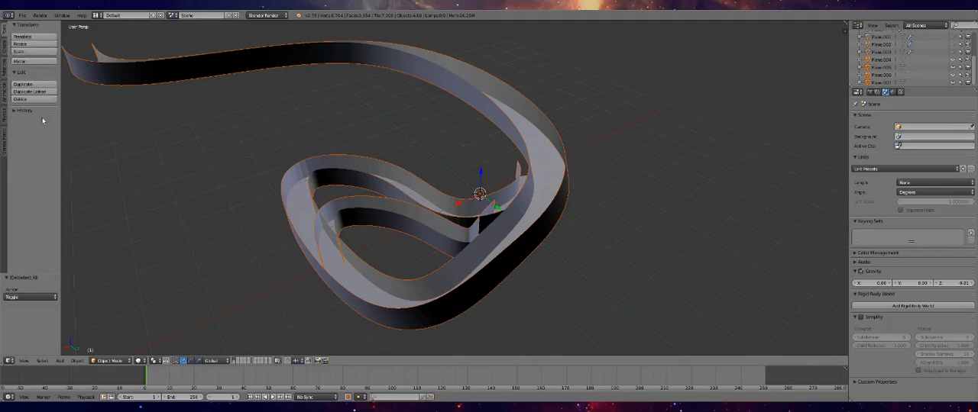
# Join the applied floor and wall copies of both tracks into a single object, Plane.007
pyautogui.rightClick(398, 209)
pyautogui.press('a')
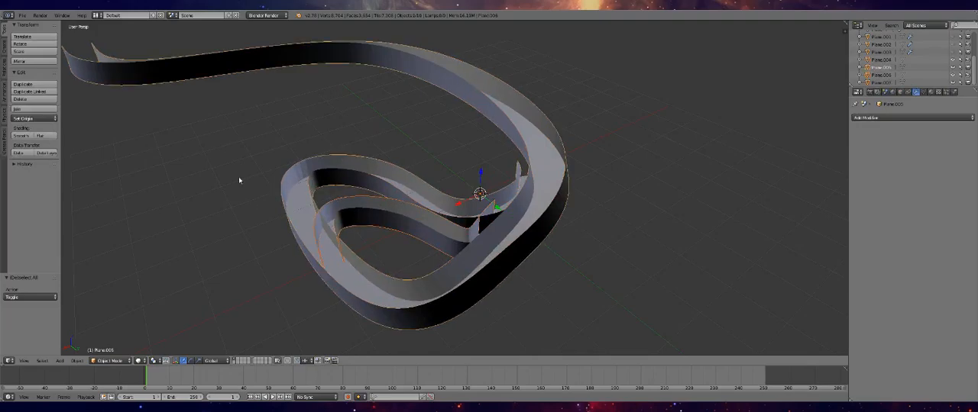
pyautogui.hotkey('ctrl', 'j')
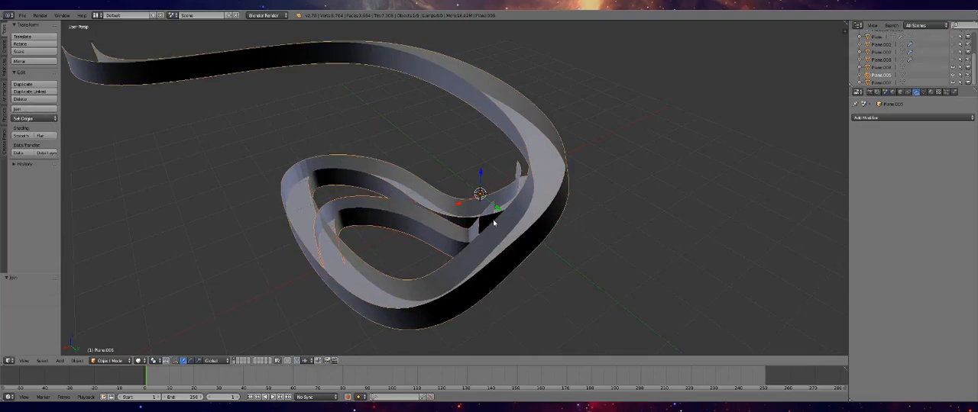
pyautogui.rightClick(543, 188)
pyautogui.keyDown('shift'); pyautogui.click(872, 81); pyautogui.keyUp('shift')
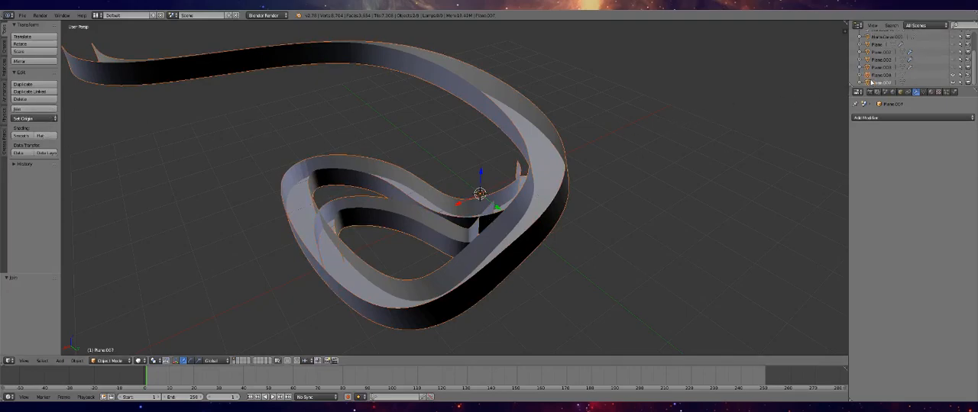
pyautogui.click(24, 109)
pyautogui.moveTo(321, 190); pyautogui.dragTo(431, 220, button='middle')
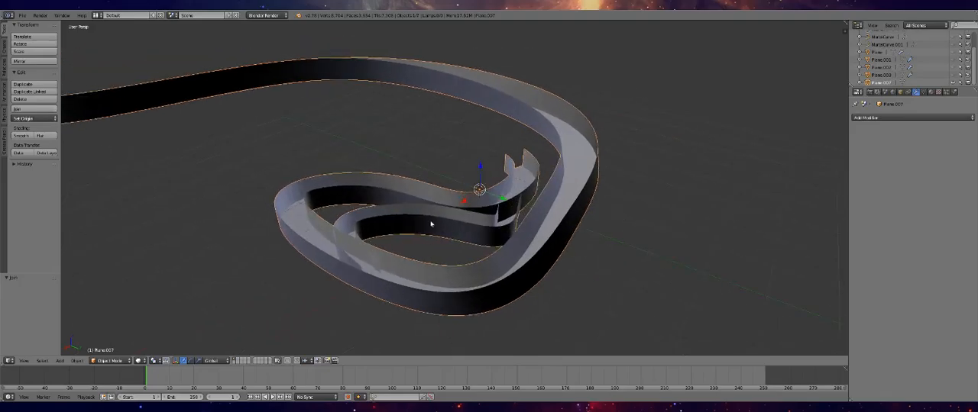
# Open the joined track for mesh editing and inspect where the branch overlaps the main track from above and below
pyautogui.press('Tab')
pyautogui.scroll(6, 437, 221)
pyautogui.scroll(-6, 527, 238)
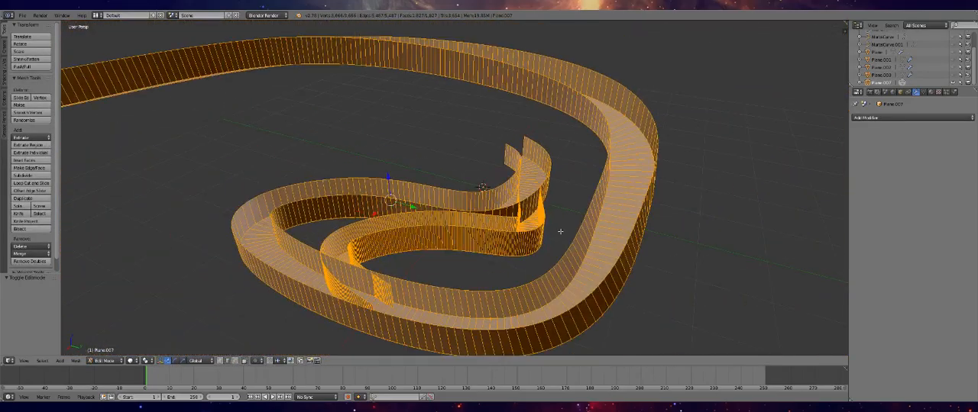
pyautogui.scroll(1, 560, 231)
pyautogui.moveTo(534, 229); pyautogui.dragTo(598, 215, button='middle')
pyautogui.scroll(2, 598, 214)
pyautogui.moveTo(522, 201); pyautogui.dragTo(369, 145, button='middle')
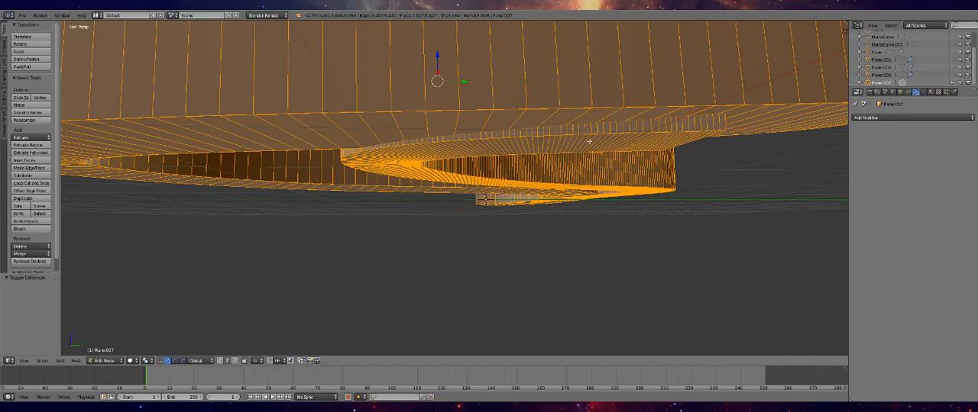
pyautogui.moveTo(553, 140); pyautogui.dragTo(550, 142, button='middle')
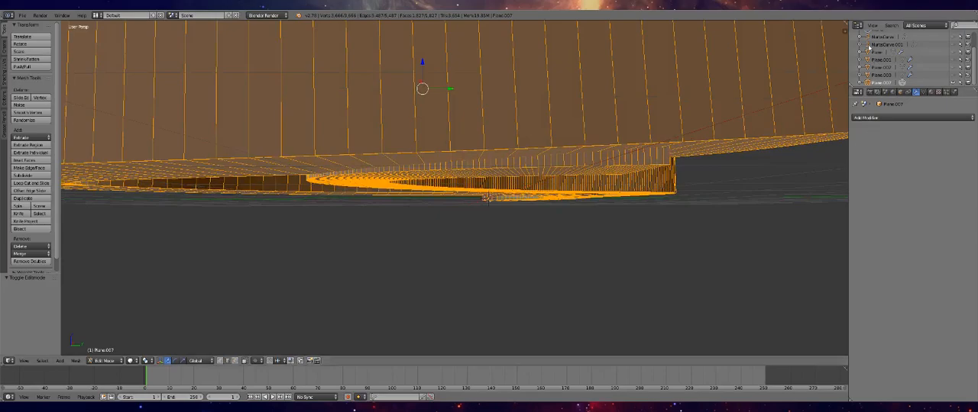
# Reveal the branch curve NurbsCurve.001 and examine how it runs through the joined track at the junction
pyautogui.click(870, 47)
pyautogui.scroll(-5, 631, 184)
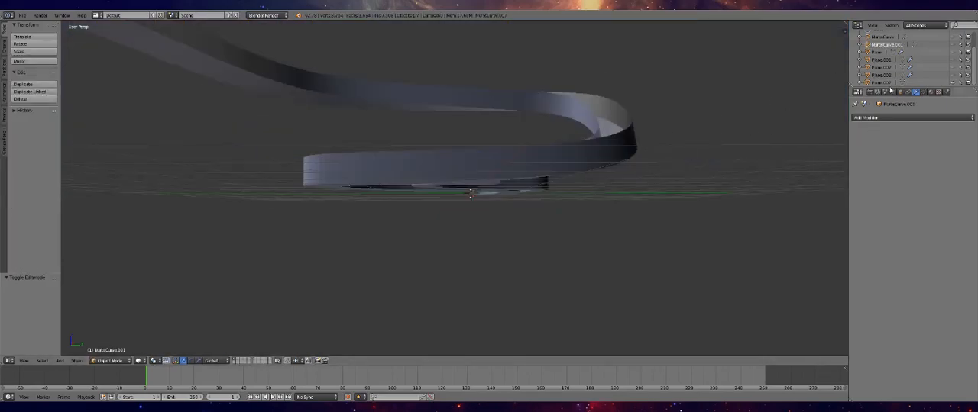
pyautogui.rightClick(479, 166)
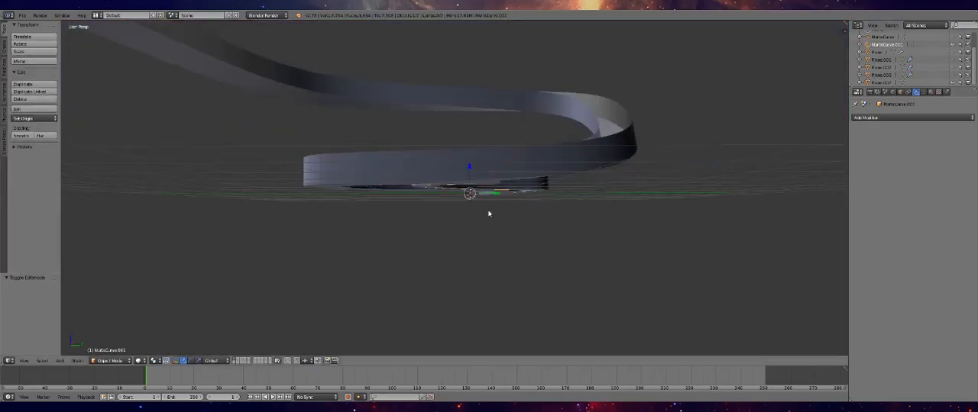
pyautogui.scroll(-1, 489, 213)
pyautogui.moveTo(487, 223); pyautogui.dragTo(480, 217, button='middle')
pyautogui.scroll(5, 481, 217)
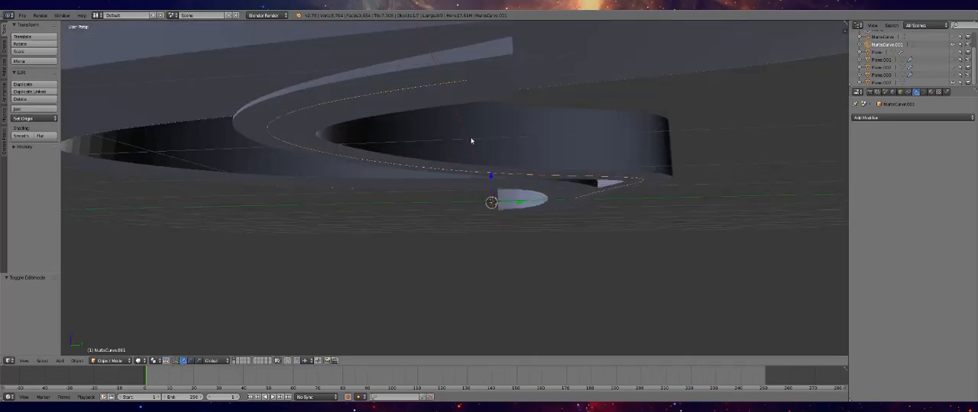
pyautogui.moveTo(473, 90); pyautogui.dragTo(475, 110, button='middle')
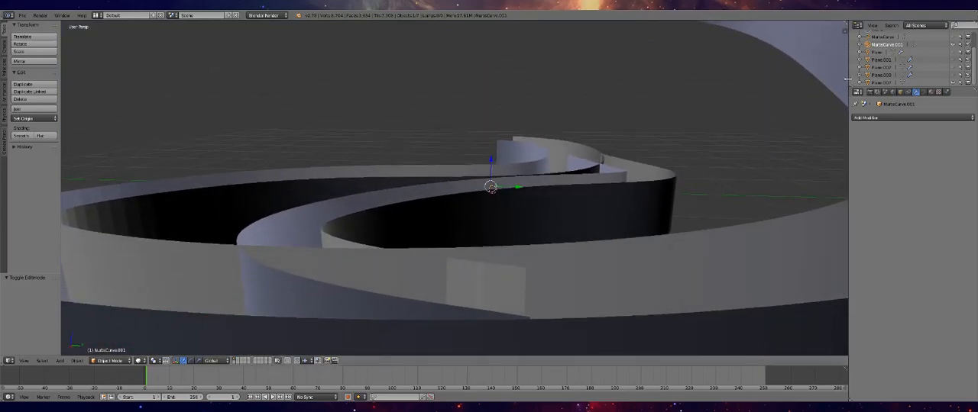
# Delete the branch wall faces of Plane.007 that cut across the main track, plus the sliver selected near the opposite wall
pyautogui.click(870, 80)
pyautogui.press('Tab')
pyautogui.moveTo(426, 210); pyautogui.dragTo(609, 288, button='middle')
pyautogui.scroll(5, 650, 78)
pyautogui.keyDown('shift'); pyautogui.moveTo(649, 79); pyautogui.dragTo(386, 295, button='middle'); pyautogui.keyUp('shift')
pyautogui.scroll(4, 387, 295)
pyautogui.moveTo(400, 256); pyautogui.dragTo(291, 261, button='middle')
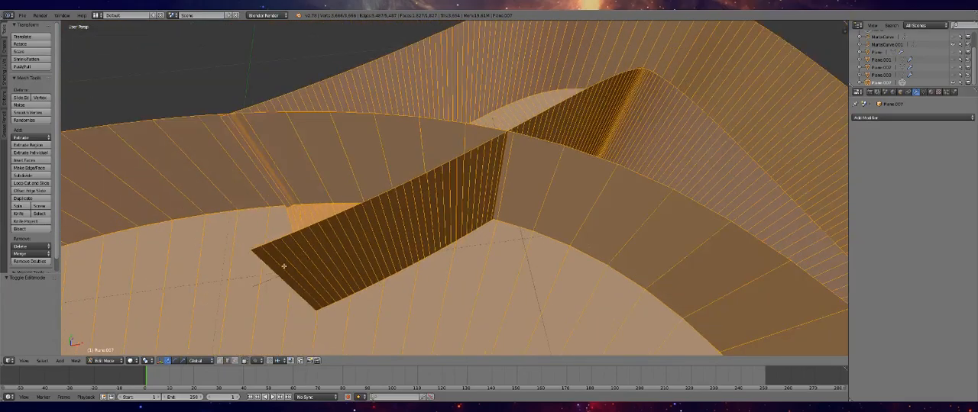
pyautogui.click(236, 361)
pyautogui.rightClick(284, 268)
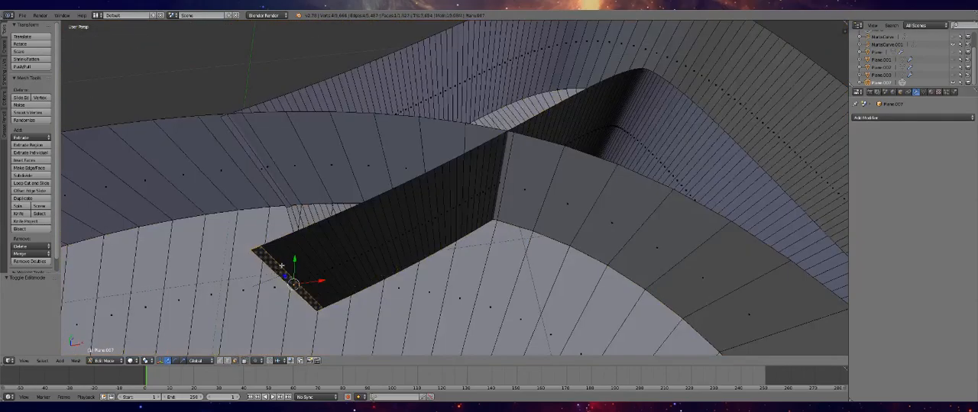
pyautogui.keyDown('ctrl'); pyautogui.rightClick(501, 162); pyautogui.keyUp('ctrl')
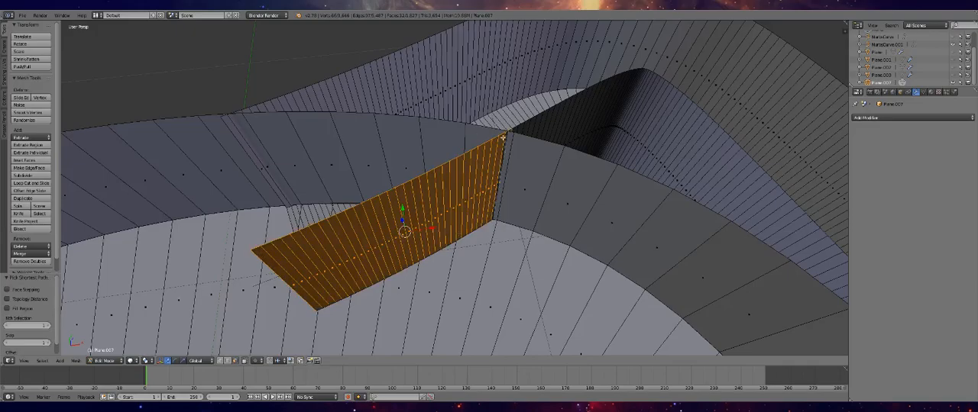
pyautogui.keyDown('shift'); pyautogui.rightClick(505, 140); pyautogui.keyUp('shift')
pyautogui.moveTo(339, 255); pyautogui.dragTo(391, 228, button='middle')
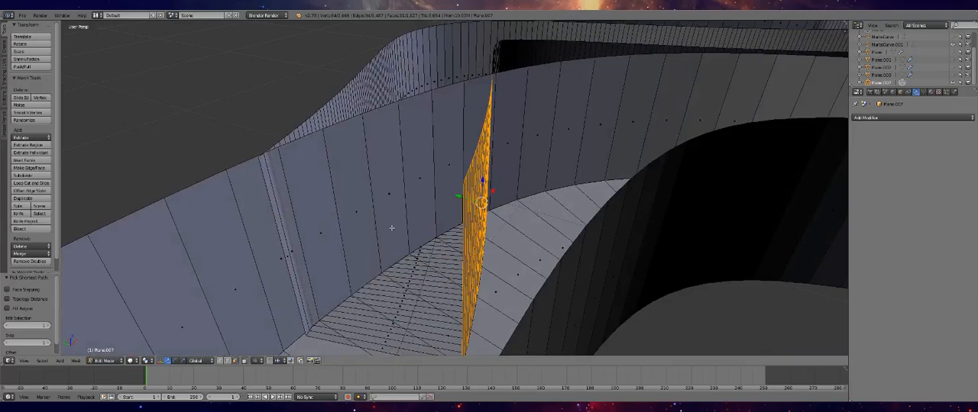
pyautogui.keyDown('alt'); pyautogui.keyDown('shift'); pyautogui.rightClick(281, 210); pyautogui.keyUp('shift'); pyautogui.keyUp('alt')
pyautogui.moveTo(406, 242); pyautogui.dragTo(262, 116, button='middle')
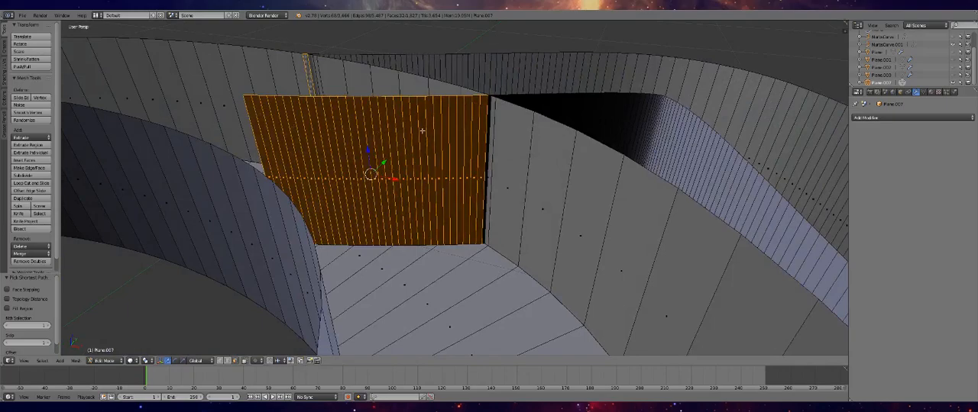
pyautogui.press('x')
pyautogui.click(474, 126)
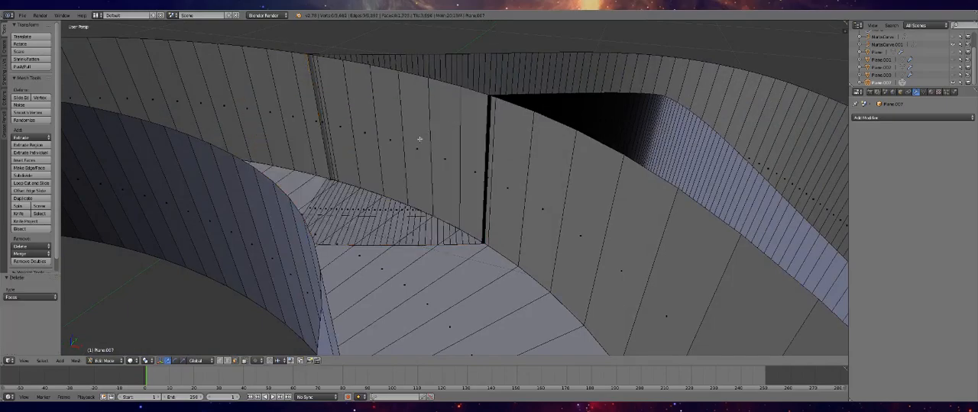
# Delete the main track's wall faces that block the entrance to the branch
pyautogui.rightClick(315, 205)
pyautogui.moveTo(405, 214); pyautogui.dragTo(485, 42, button='middle')
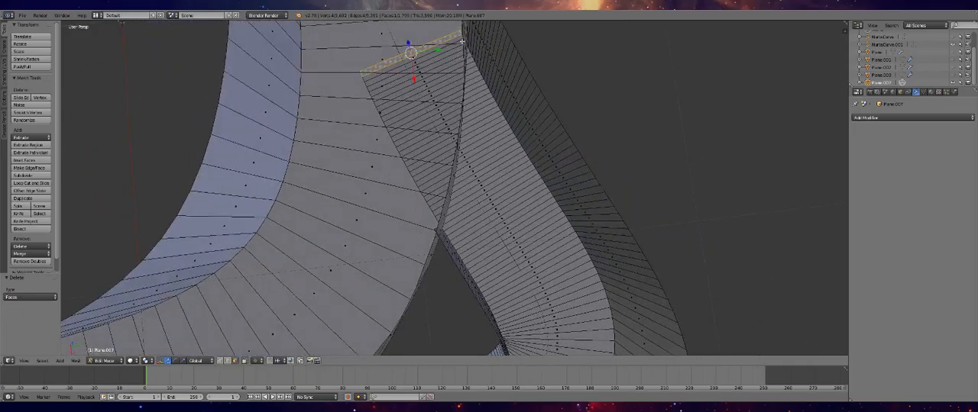
pyautogui.moveTo(451, 81); pyautogui.dragTo(498, 116, button='middle')
pyautogui.rightClick(477, 120)
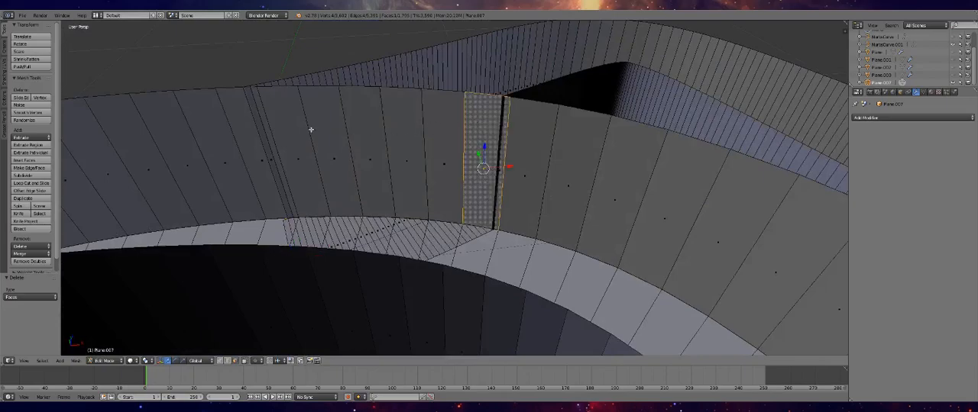
pyautogui.keyDown('shift'); pyautogui.rightClick(285, 125); pyautogui.keyUp('shift')
pyautogui.keyDown('shift'); pyautogui.rightClick(333, 120); pyautogui.keyUp('shift')
pyautogui.keyDown('shift'); pyautogui.rightClick(388, 121); pyautogui.keyUp('shift')
pyautogui.keyDown('shift'); pyautogui.rightClick(369, 120); pyautogui.keyUp('shift')
pyautogui.keyDown('shift'); pyautogui.rightClick(433, 115); pyautogui.keyUp('shift')
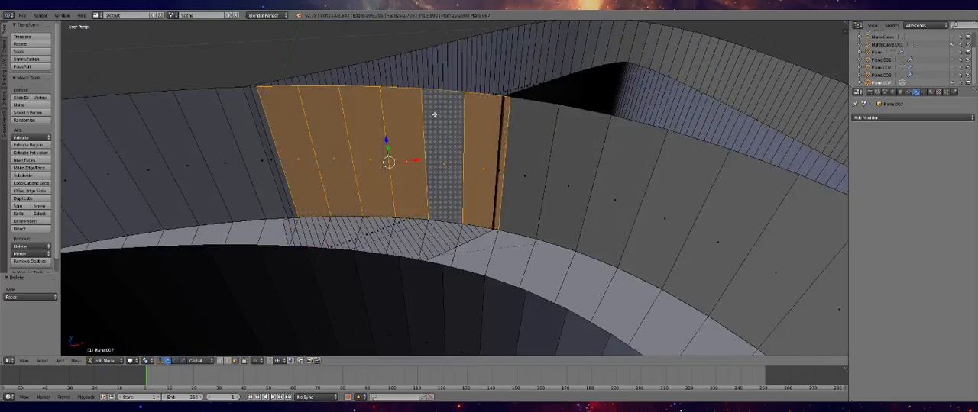
pyautogui.press('x')
pyautogui.click(429, 127)
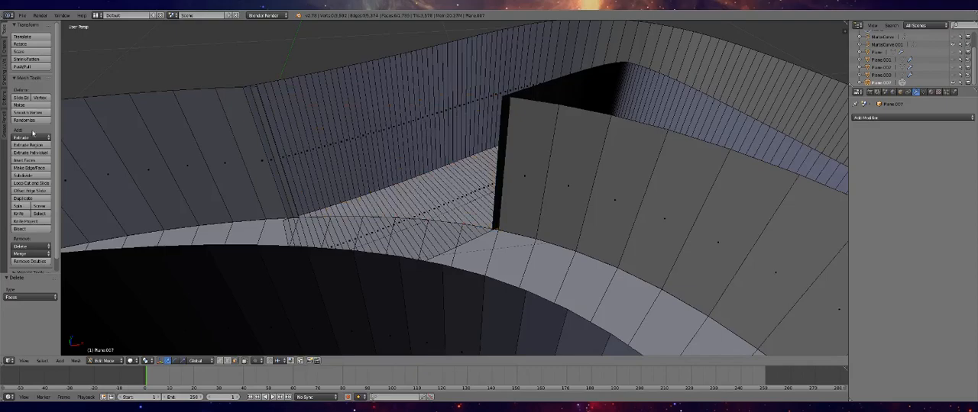
# Delete the narrow leftover wall face at the edge of the new branch opening
pyautogui.keyDown('alt'); pyautogui.rightClick(247, 97); pyautogui.keyUp('alt')
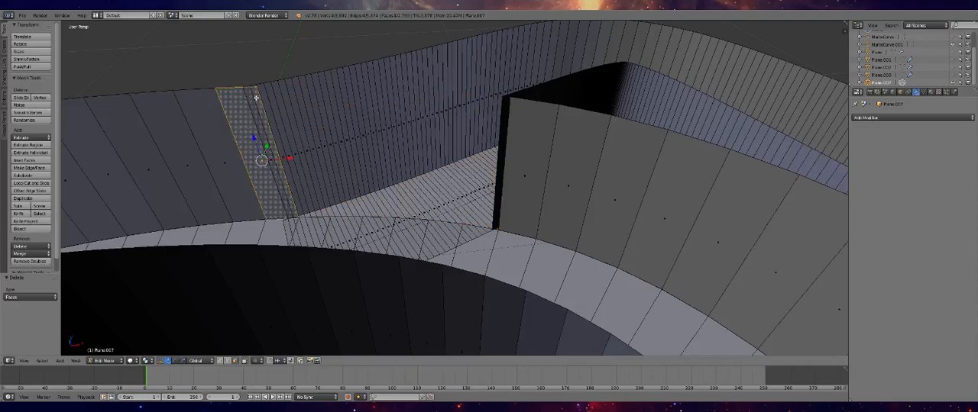
pyautogui.press('x')
pyautogui.click(318, 145)
# Merge the upper corner vertices of the main and branch walls with the At Last option
pyautogui.moveTo(316, 142); pyautogui.dragTo(261, 105, button='middle')
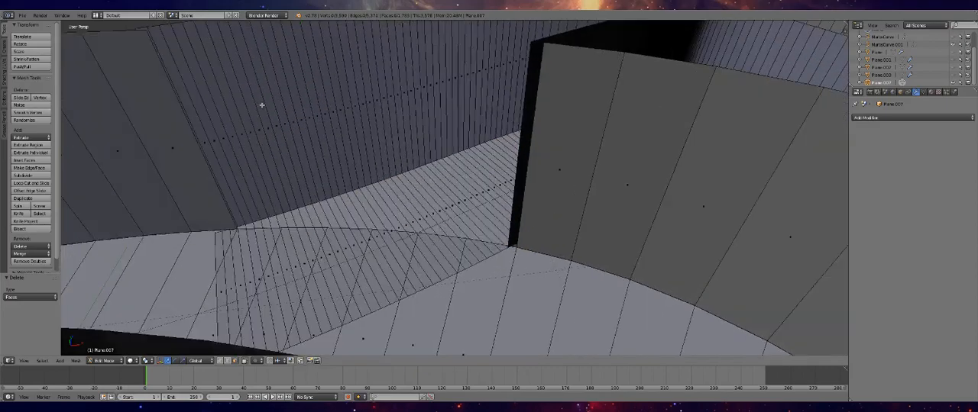
pyautogui.moveTo(323, 141); pyautogui.dragTo(390, 194, button='middle')
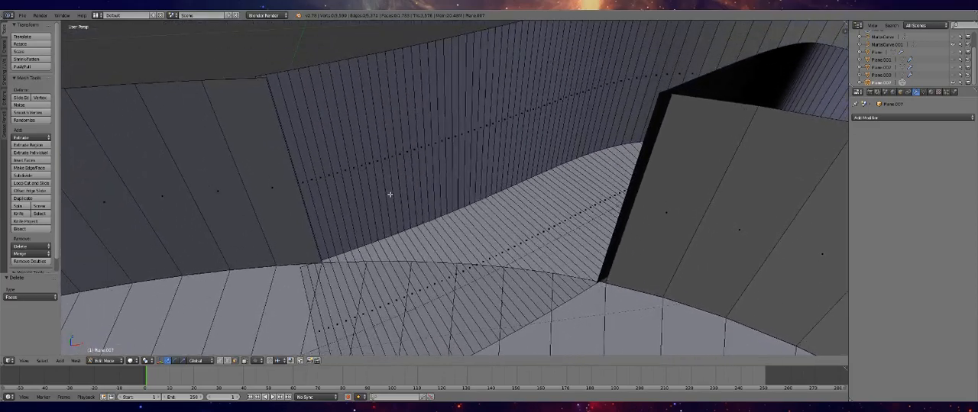
pyautogui.rightClick(262, 78)
pyautogui.press('w')
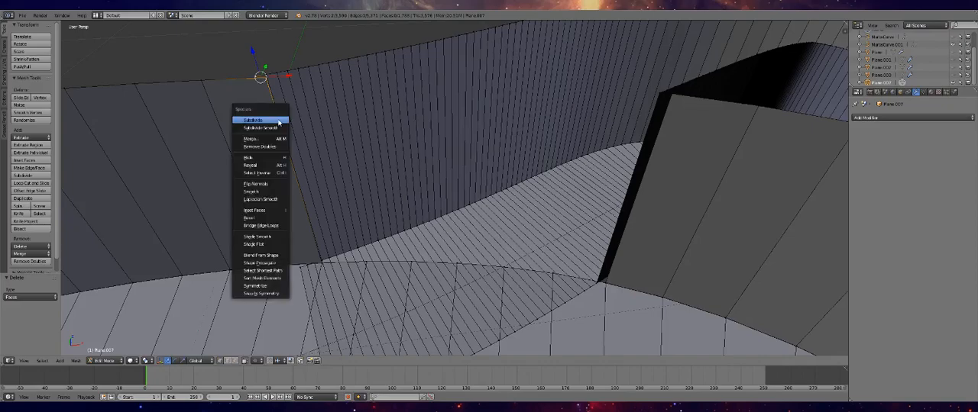
pyautogui.click(276, 140)
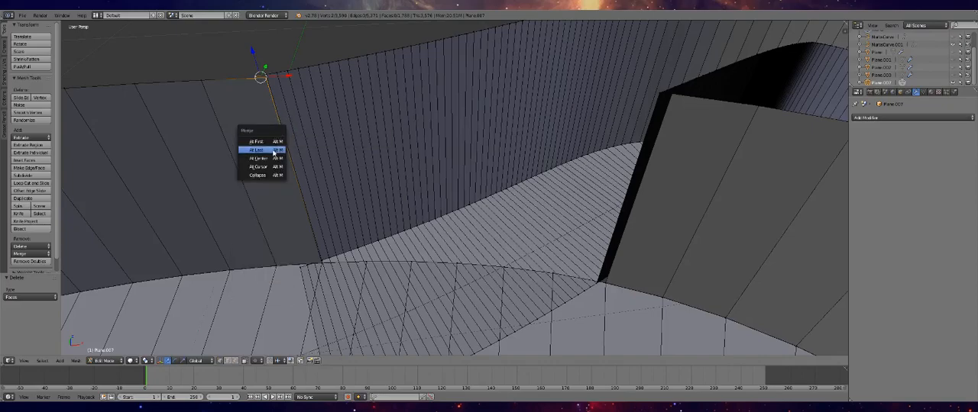
pyautogui.click(260, 150)
# Adjust the height of the loose vertex at the bottom of the wall seam and merge it with its neighbour At First
pyautogui.rightClick(317, 262)
pyautogui.click(315, 262)
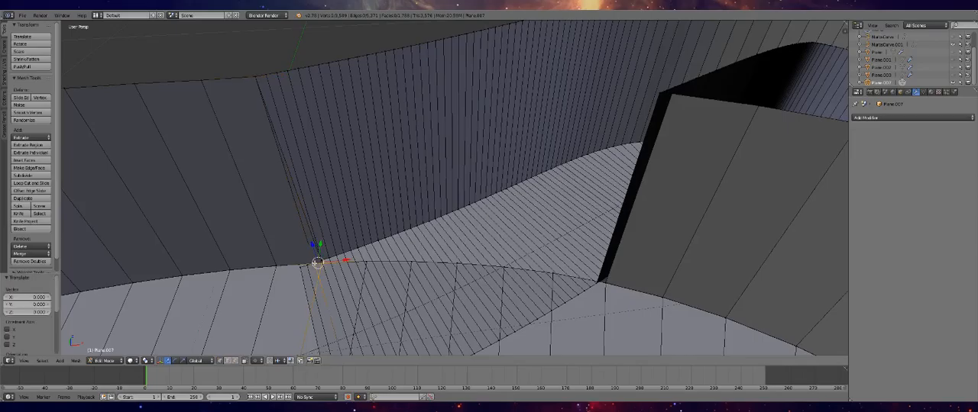
pyautogui.rightClick(343, 255)
pyautogui.rightClick(322, 265)
pyautogui.moveTo(324, 268); pyautogui.dragTo(462, 168, button='middle')
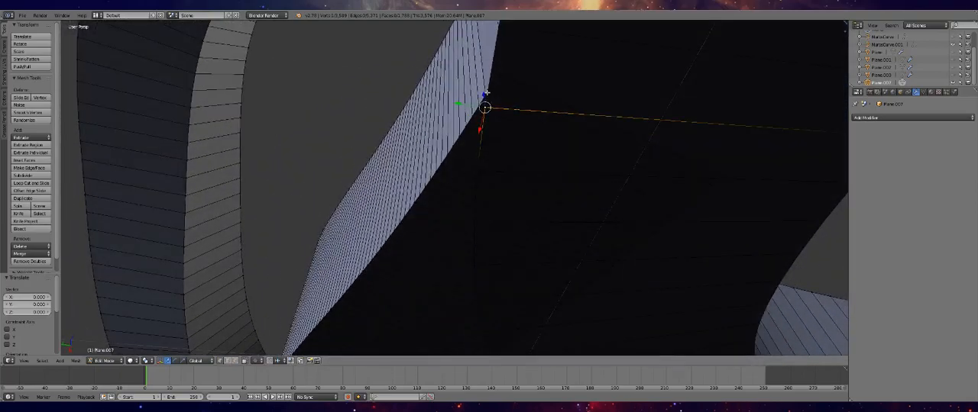
pyautogui.moveTo(493, 101); pyautogui.dragTo(498, 108, button='middle')
pyautogui.moveTo(494, 104); pyautogui.dragTo(498, 107)
pyautogui.moveTo(494, 104); pyautogui.dragTo(527, 210, button='middle')
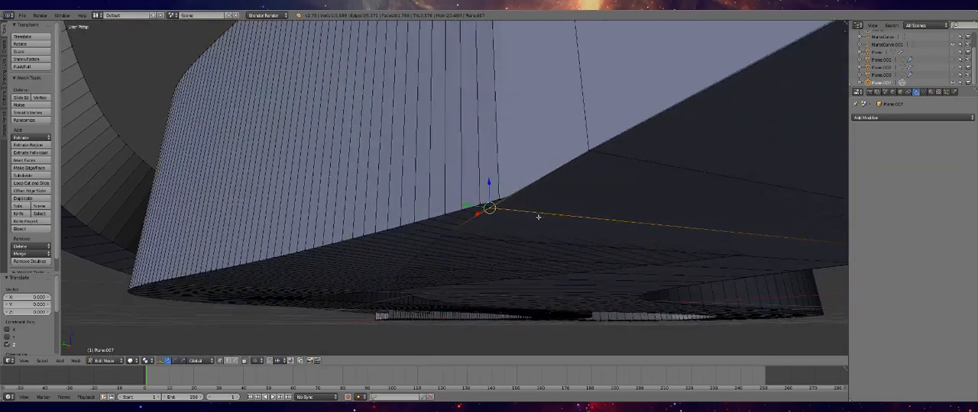
pyautogui.keyDown('shift'); pyautogui.rightClick(493, 208); pyautogui.keyUp('shift')
pyautogui.press('w')
pyautogui.click(510, 222)
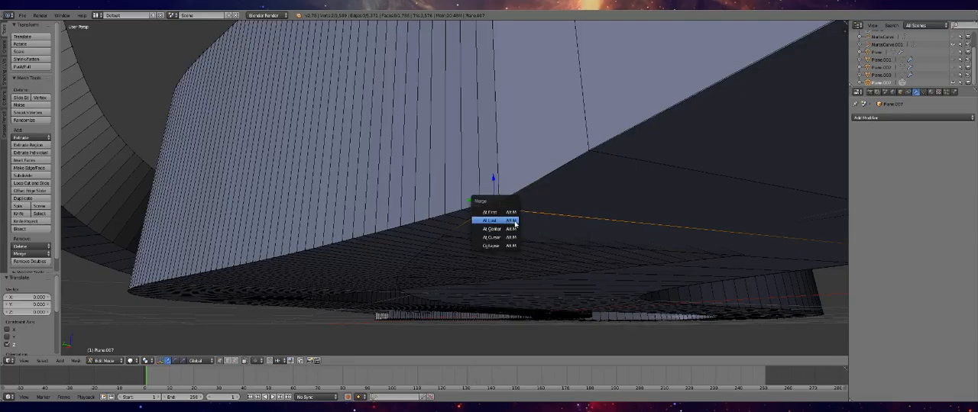
pyautogui.click(505, 212)
# Nudge the remaining floor vertex toward the base of the wall seam and merge the selected vertices At First
pyautogui.moveTo(531, 205); pyautogui.dragTo(436, 250, button='middle')
pyautogui.moveTo(359, 214); pyautogui.dragTo(175, 303, button='middle')
pyautogui.click(171, 291)
pyautogui.scroll(-1, 175, 303)
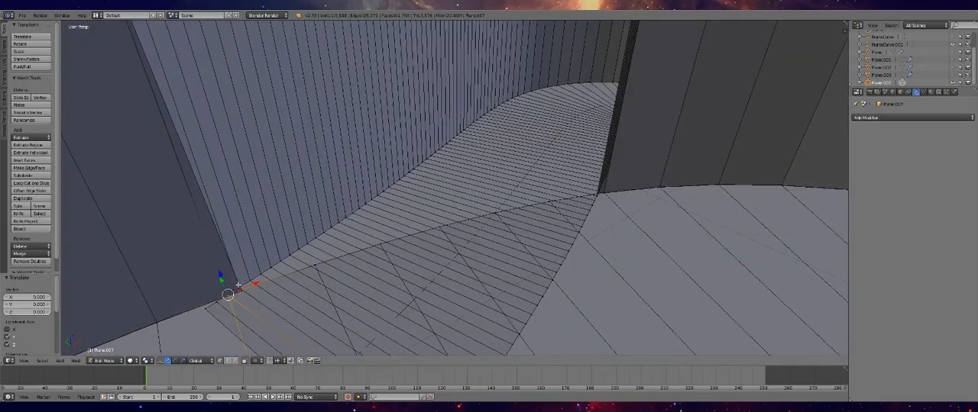
pyautogui.moveTo(242, 296); pyautogui.dragTo(398, 142, button='middle')
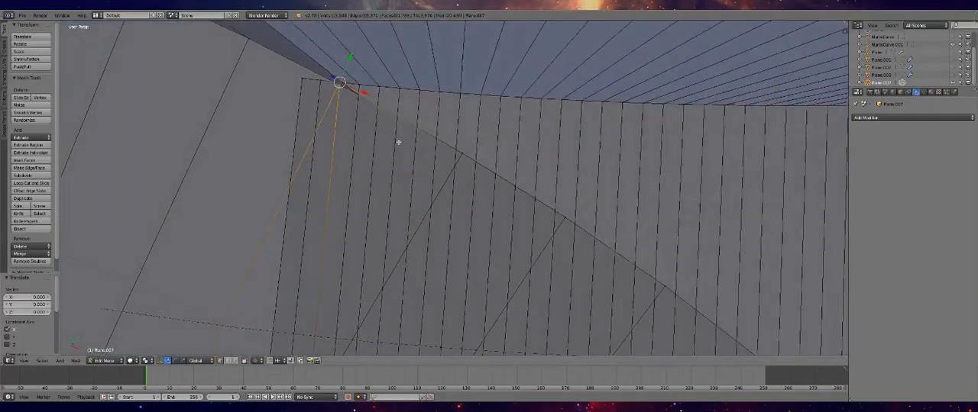
pyautogui.press('w')
pyautogui.click(363, 103)
pyautogui.click(363, 104)
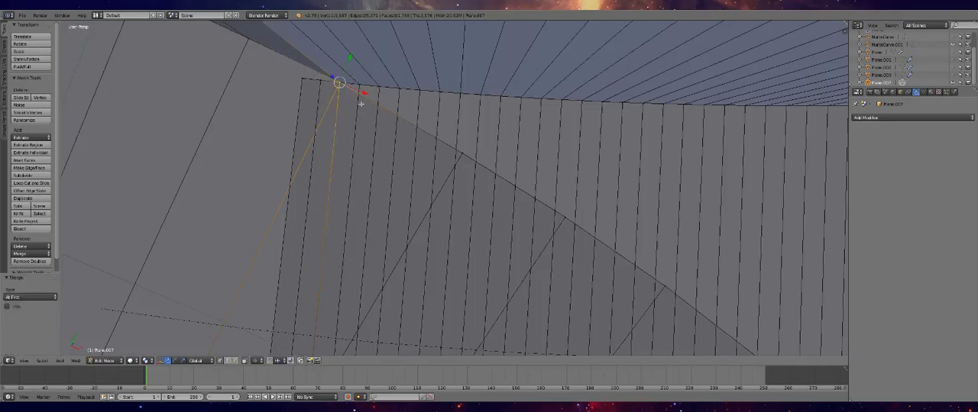
# Delete the two end faces of the branch floor that overlap the main track beside the wall seam
pyautogui.scroll(-4, 355, 106)
pyautogui.moveTo(354, 106); pyautogui.dragTo(423, 147, button='middle')
pyautogui.press('Tab')
pyautogui.press('Tab')
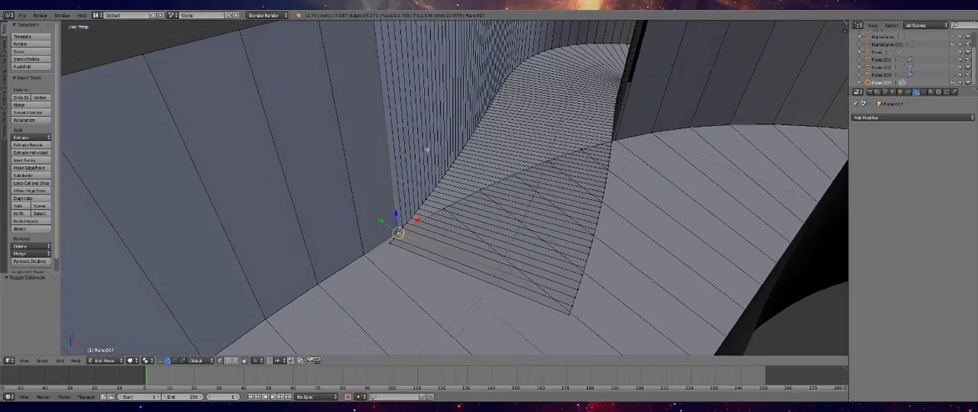
pyautogui.rightClick(390, 242)
pyautogui.click(239, 362)
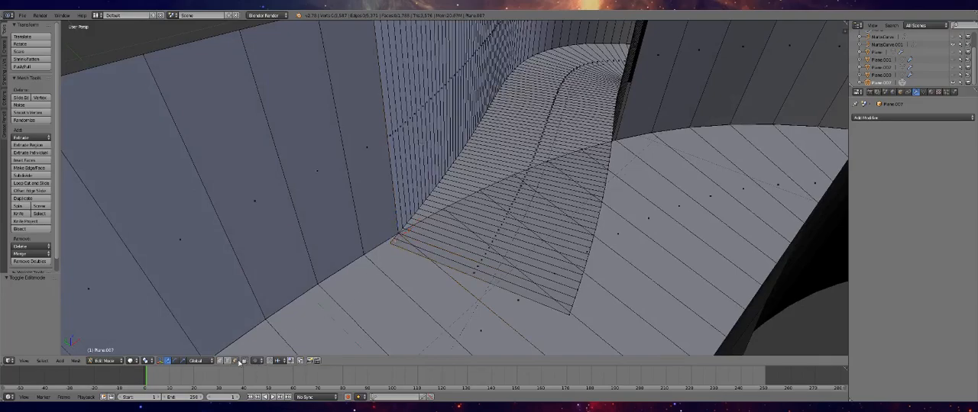
pyautogui.keyDown('alt'); pyautogui.rightClick(412, 261); pyautogui.keyUp('alt')
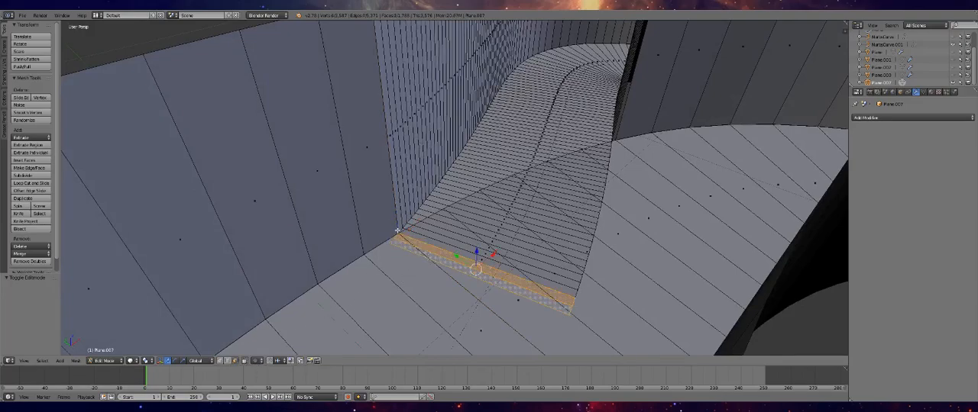
pyautogui.press('x')
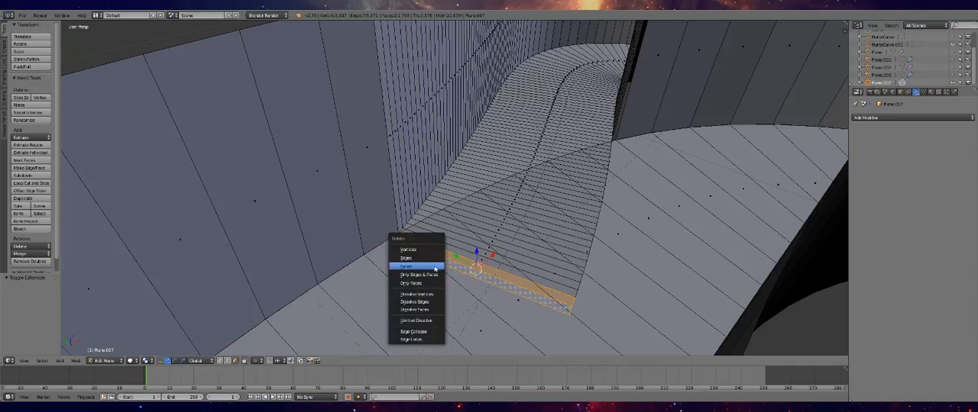
pyautogui.click(434, 267)
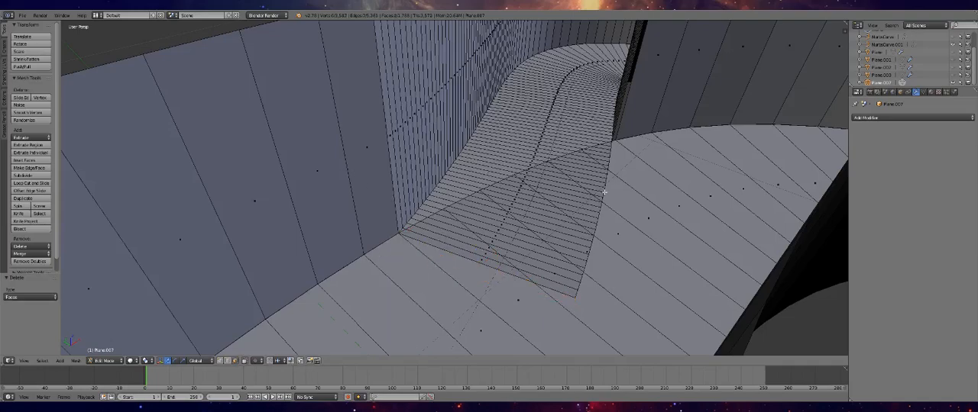
# Merge the first group of overhanging branch-floor vertices into the main track edge vertex nearest the wall seam, using At Last
pyautogui.click(221, 361)
pyautogui.rightClick(573, 299)
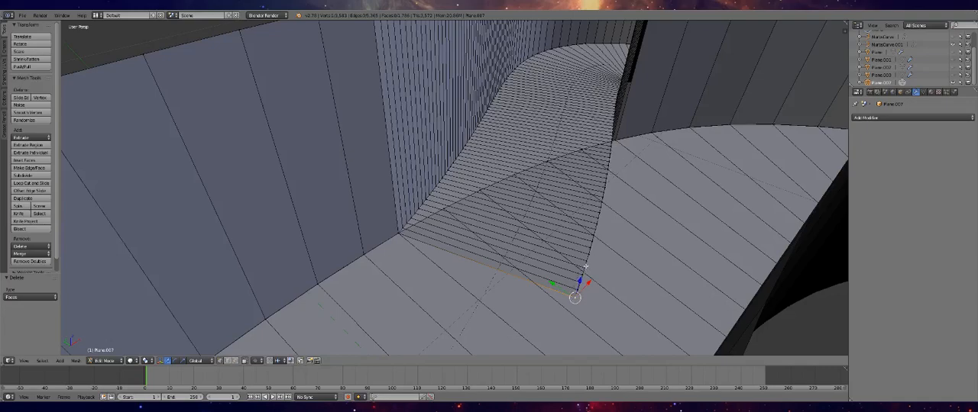
pyautogui.keyDown('ctrl'); pyautogui.rightClick(589, 254); pyautogui.keyUp('ctrl')
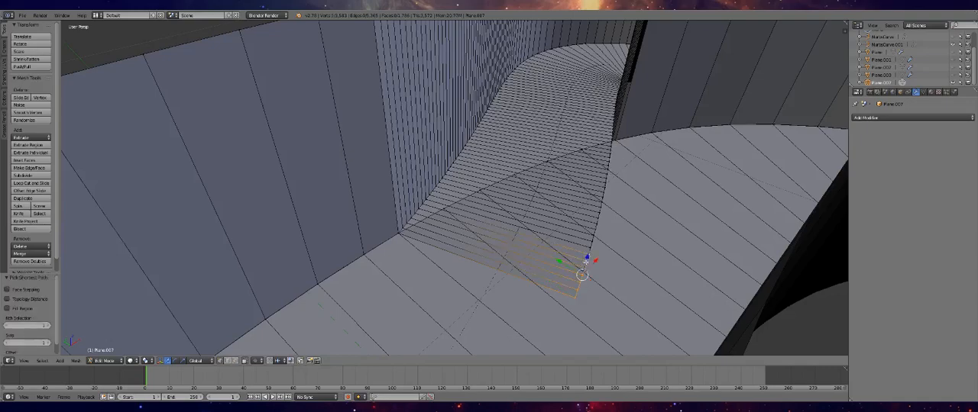
pyautogui.keyDown('shift'); pyautogui.rightClick(444, 209); pyautogui.keyUp('shift')
pyautogui.press('w')
pyautogui.click(445, 212)
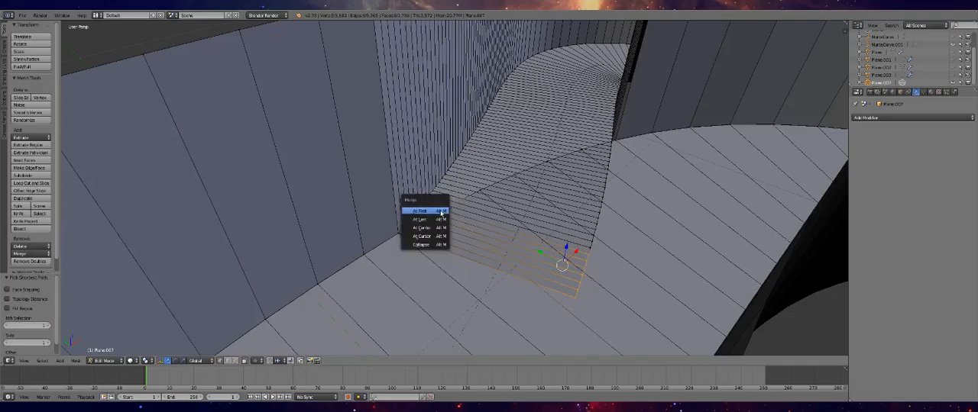
pyautogui.click(443, 219)
pyautogui.click(513, 174)
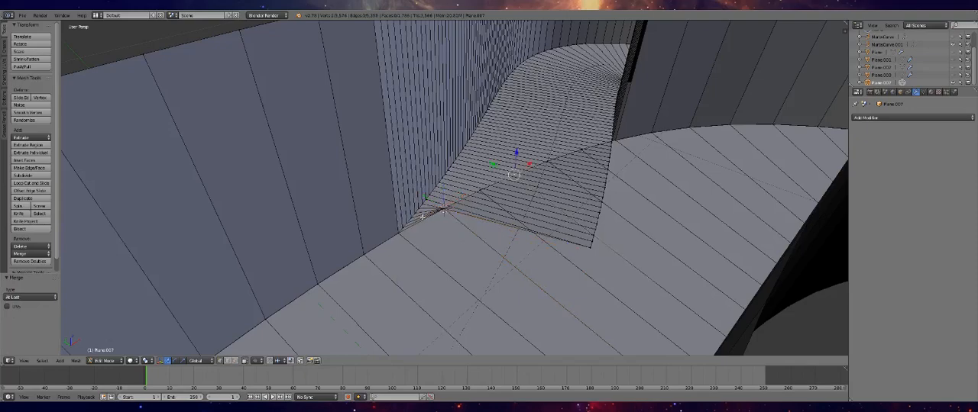
# Merge the next group of overhanging branch-floor end vertices At Last into the second main track edge vertex from the wall seam
pyautogui.rightClick(591, 247)
pyautogui.scroll(1, 593, 269)
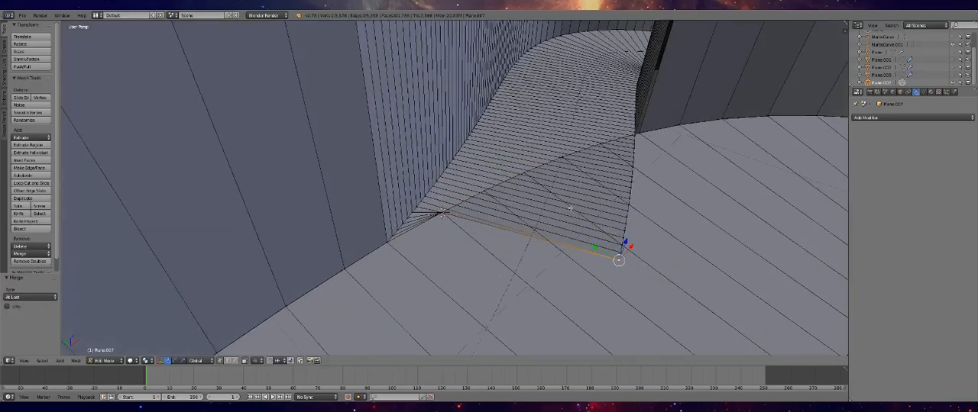
pyautogui.click(622, 244)
pyautogui.keyDown('ctrl'); pyautogui.rightClick(608, 265); pyautogui.keyUp('ctrl')
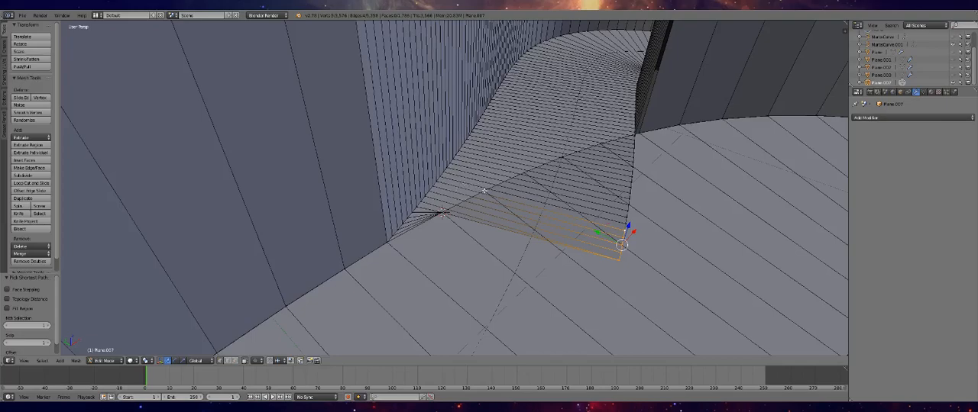
pyautogui.press('w')
pyautogui.click(482, 208)
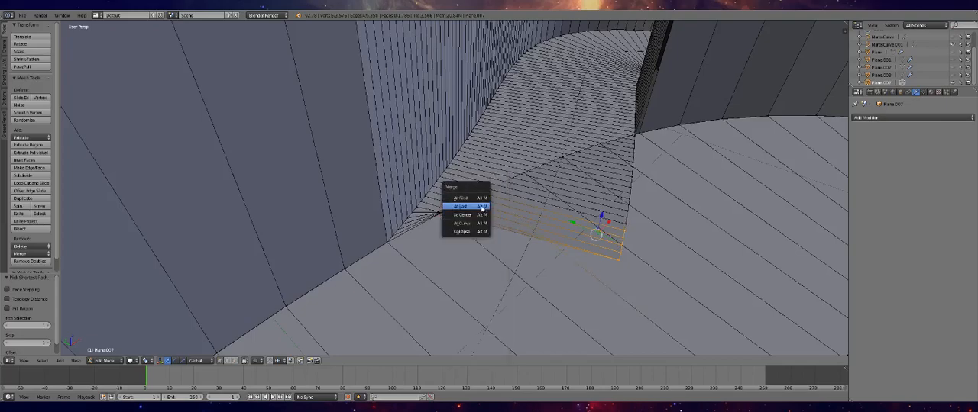
pyautogui.click(463, 206)
# Merge the following run of branch-floor end vertices At Last into the third main track edge vertex along the opening
pyautogui.rightClick(622, 222)
pyautogui.keyDown('ctrl'); pyautogui.rightClick(629, 199); pyautogui.keyUp('ctrl')
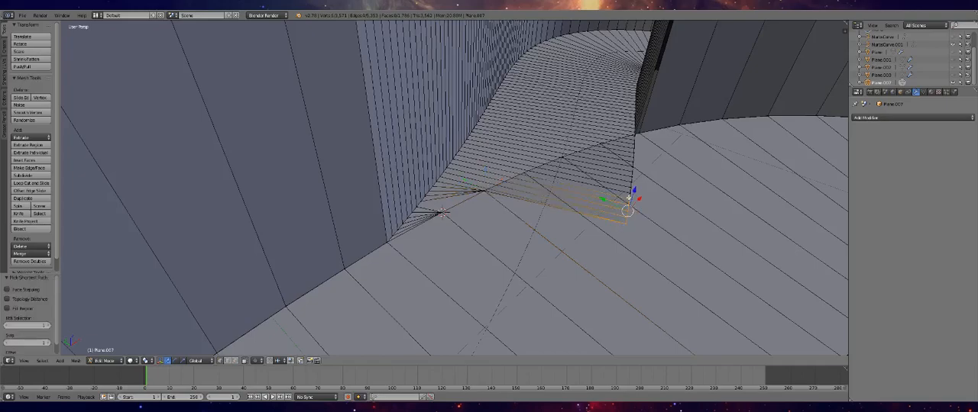
pyautogui.keyDown('shift'); pyautogui.rightClick(525, 175); pyautogui.keyUp('shift')
pyautogui.press('w')
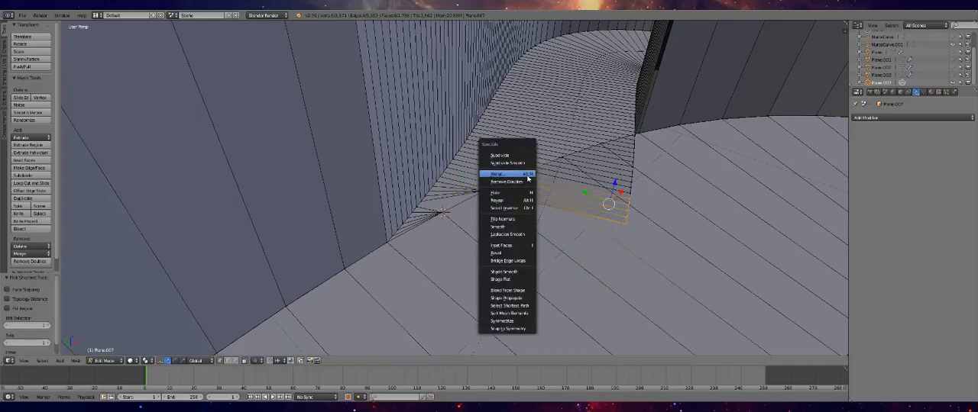
pyautogui.click(525, 177)
pyautogui.click(516, 178)
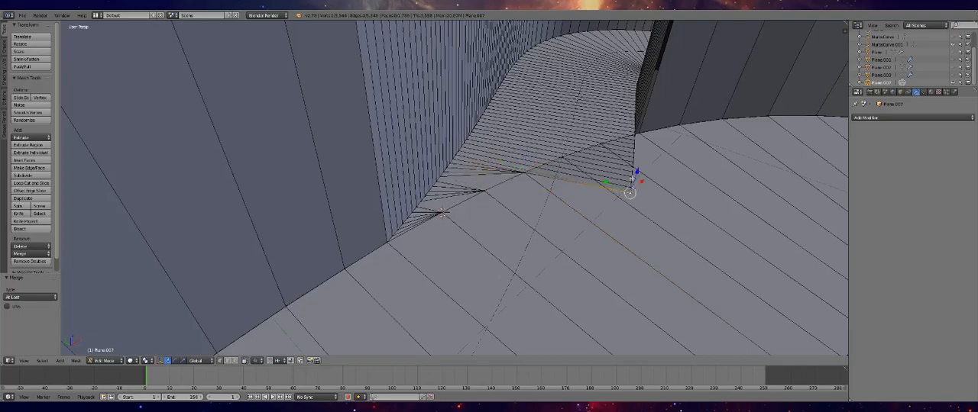
# Merge another run of overhanging floor vertices At Last into the fourth main track edge vertex and check the opening in Object Mode
pyautogui.rightClick(634, 166)
pyautogui.keyDown('shift'); pyautogui.rightClick(630, 168); pyautogui.keyUp('shift')
pyautogui.keyDown('shift'); pyautogui.rightClick(566, 158); pyautogui.keyUp('shift')
pyautogui.press('w')
pyautogui.click(567, 166)
pyautogui.click(561, 167)
pyautogui.moveTo(560, 166); pyautogui.dragTo(597, 239, button='middle')
pyautogui.press('Tab')
pyautogui.press('Tab')
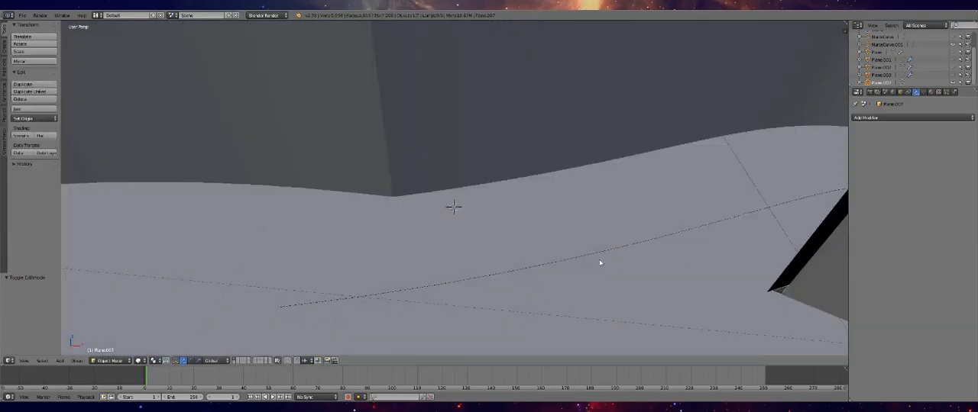
pyautogui.moveTo(565, 253); pyautogui.dragTo(565, 249, button='middle')
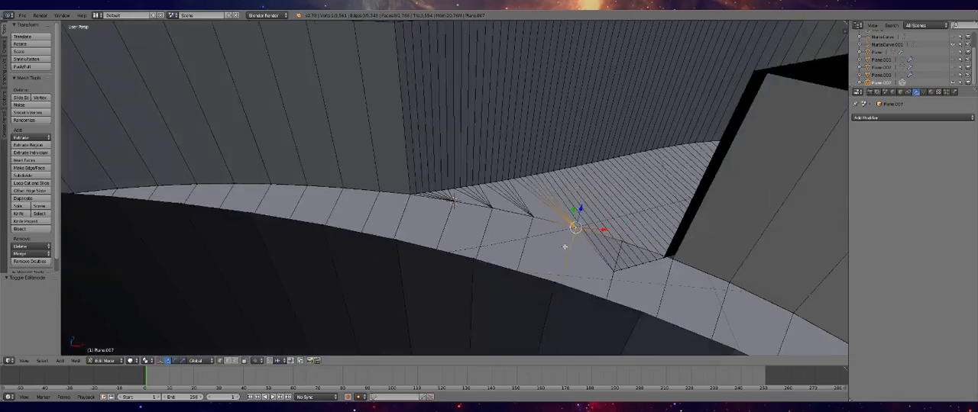
# Merge the floor vertices overhanging near the far wall At Last into the fifth main track edge vertex along the opening
pyautogui.scroll(3, 502, 192)
pyautogui.press('Tab')
pyautogui.moveTo(651, 265); pyautogui.dragTo(456, 214, button='middle')
pyautogui.press('Tab')
pyautogui.moveTo(678, 257); pyautogui.dragTo(588, 286, button='middle')
pyautogui.rightClick(588, 287)
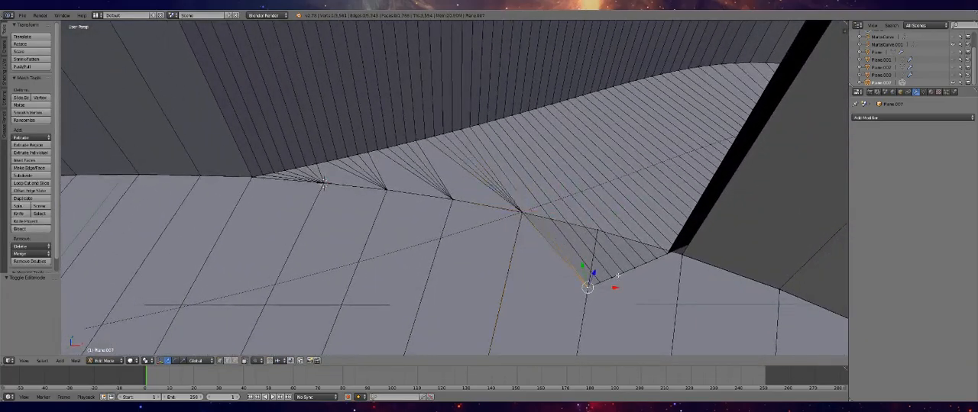
pyautogui.keyDown('ctrl'); pyautogui.rightClick(632, 269); pyautogui.keyUp('ctrl')
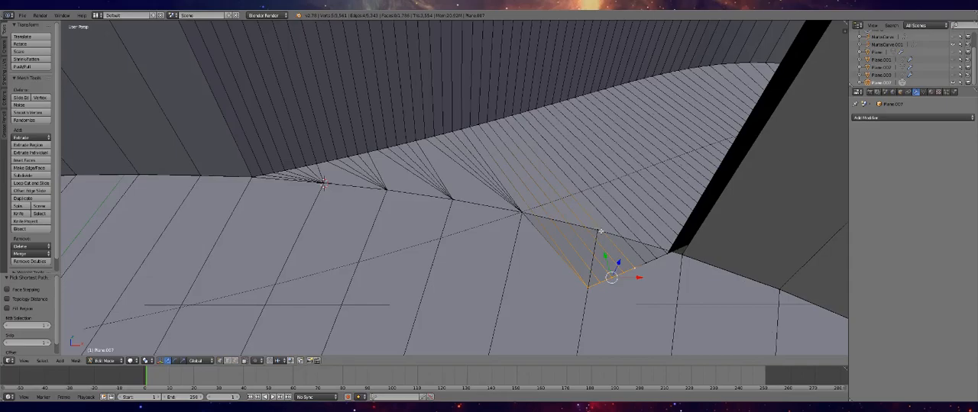
pyautogui.keyDown('ctrl'); pyautogui.rightClick(597, 229); pyautogui.keyUp('ctrl')
pyautogui.press('w')
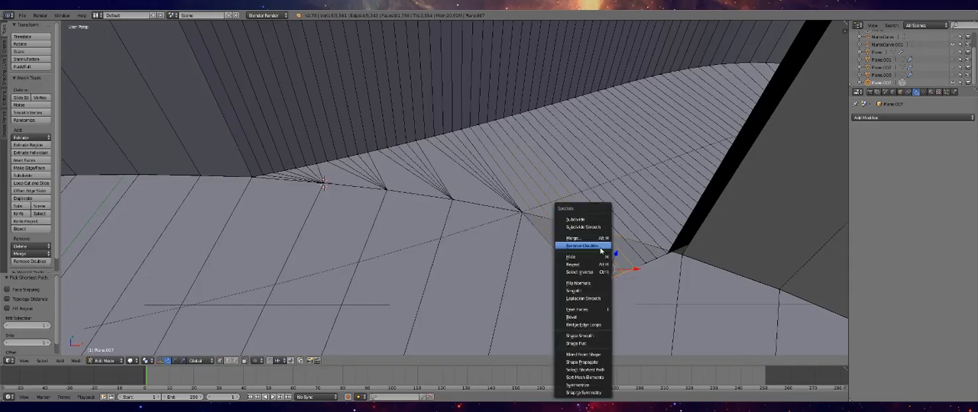
pyautogui.click(589, 237)
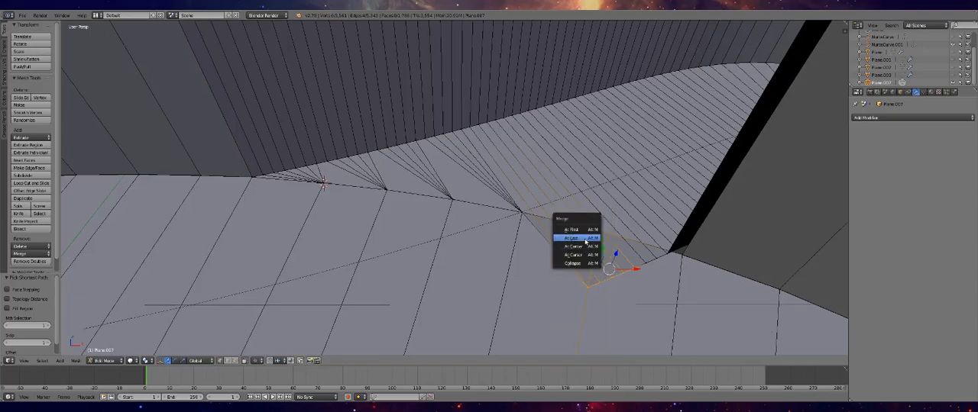
pyautogui.click(587, 239)
# Try to merge the vertices at the base of the far branch wall and check the neighbouring loose vertices
pyautogui.moveTo(675, 259); pyautogui.dragTo(676, 237, button='middle')
pyautogui.rightClick(675, 221)
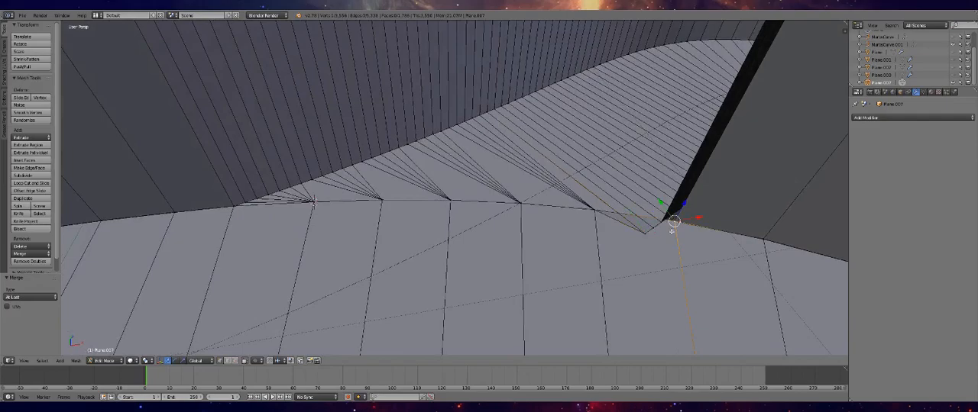
pyautogui.keyDown('shift'); pyautogui.rightClick(663, 223); pyautogui.keyUp('shift')
pyautogui.hotkey('alt', 'm')
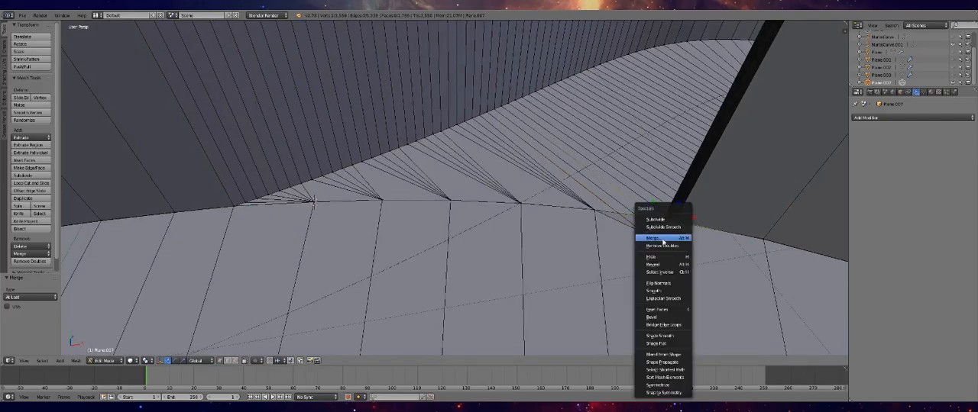
pyautogui.click(658, 231)
pyautogui.rightClick(662, 222)
pyautogui.click(662, 222)
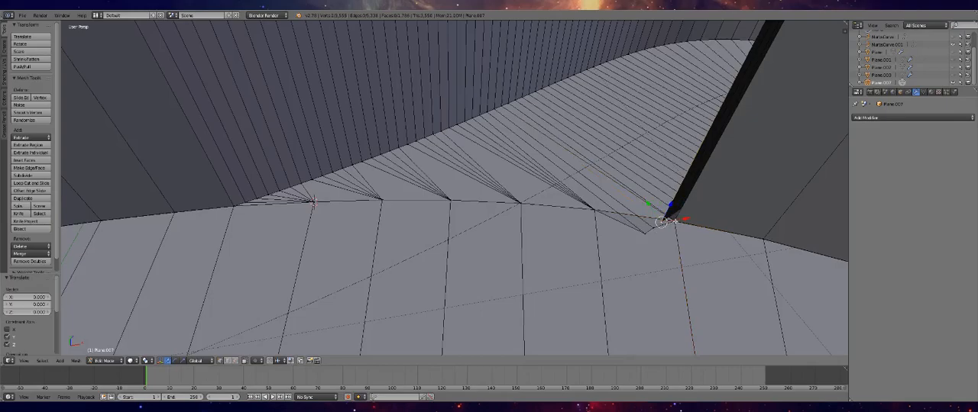
pyautogui.click(656, 224)
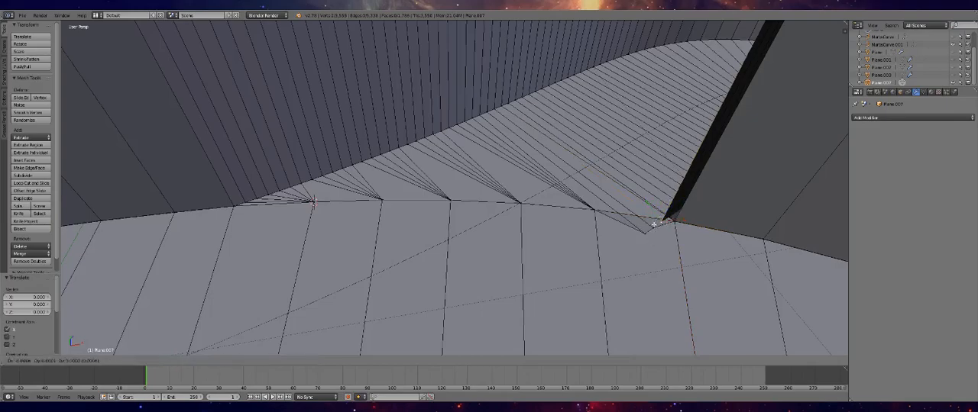
pyautogui.keyDown('shift'); pyautogui.rightClick(653, 229); pyautogui.keyUp('shift')
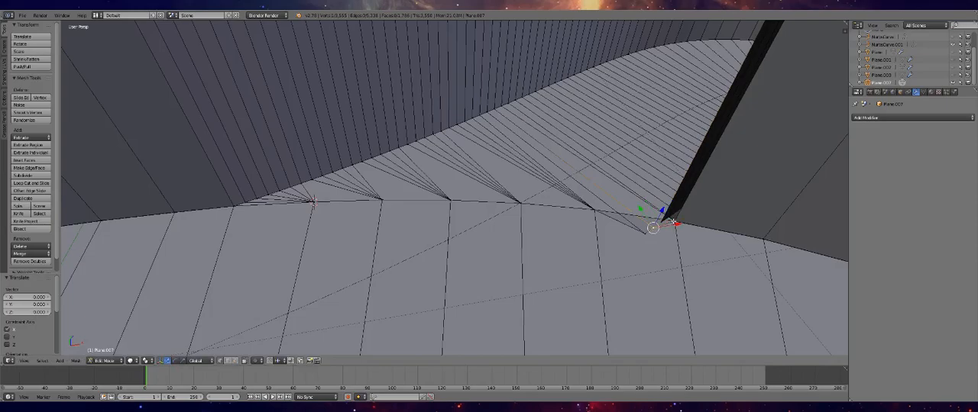
# Merge the bottom corner vertex of the far branch wall with the adjoining main track edge vertex, using At First
pyautogui.scroll(2, 684, 237)
pyautogui.keyDown('shift'); pyautogui.moveTo(726, 243); pyautogui.dragTo(541, 241, button='middle'); pyautogui.keyUp('shift')
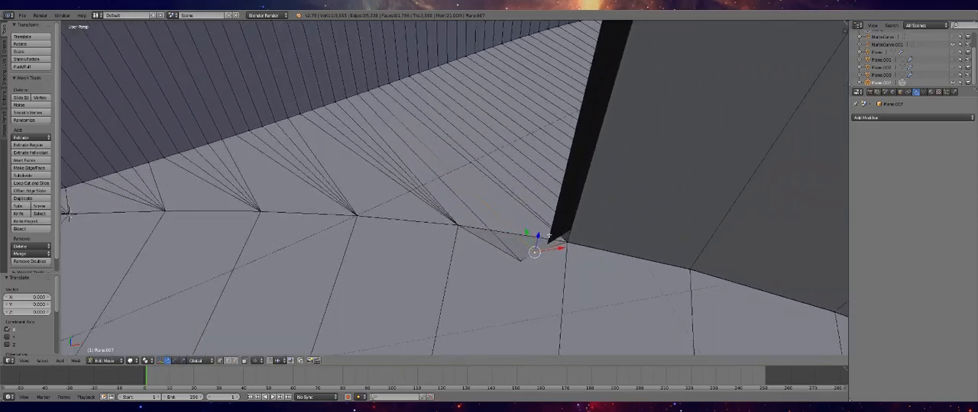
pyautogui.rightClick(568, 242)
pyautogui.keyDown('shift'); pyautogui.rightClick(551, 243); pyautogui.keyUp('shift')
pyautogui.press('w')
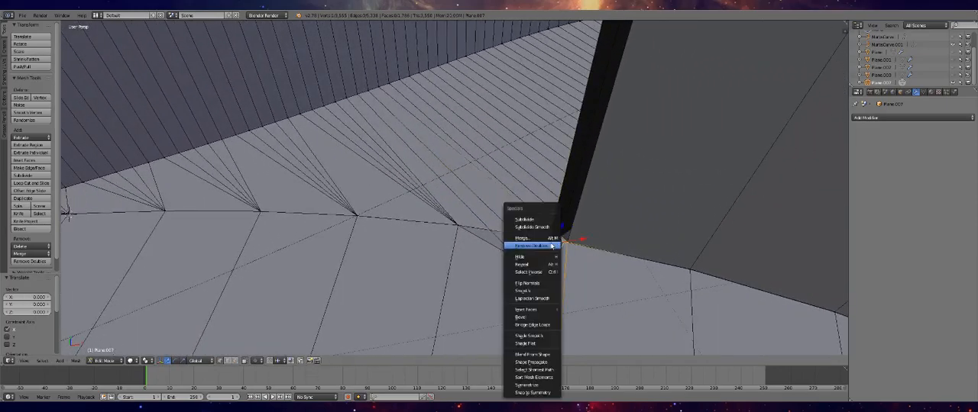
pyautogui.click(550, 239)
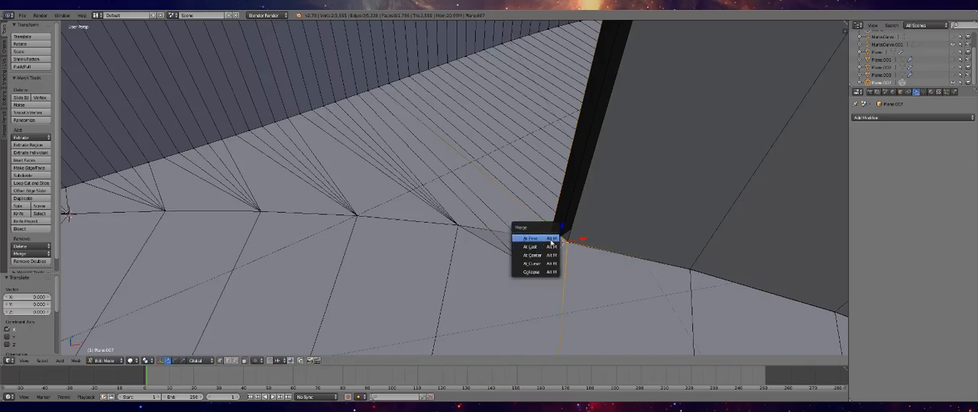
pyautogui.click(553, 238)
# Merge the upper corner vertices where the far branch wall meets the main track wall, using At First
pyautogui.moveTo(554, 240); pyautogui.dragTo(559, 165, button='middle')
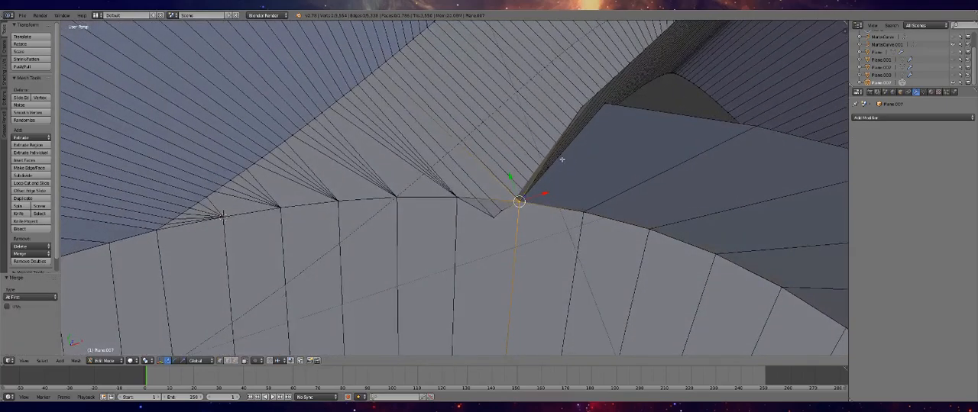
pyautogui.rightClick(579, 109)
pyautogui.click(580, 107)
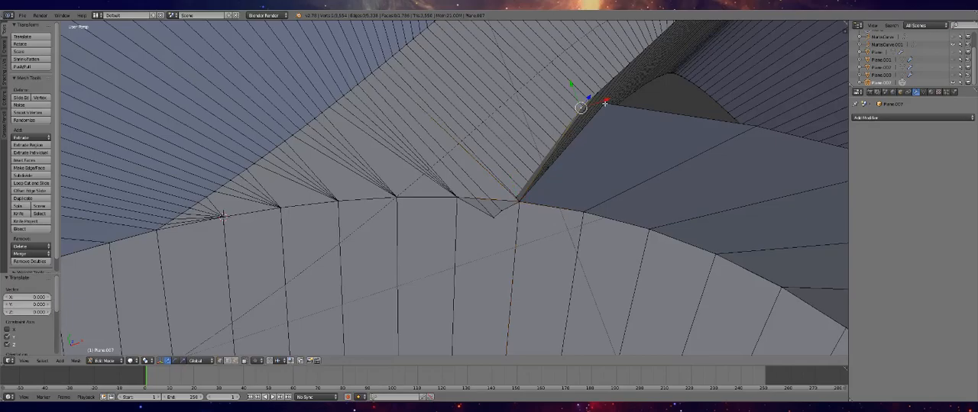
pyautogui.moveTo(607, 104); pyautogui.dragTo(572, 149, button='middle')
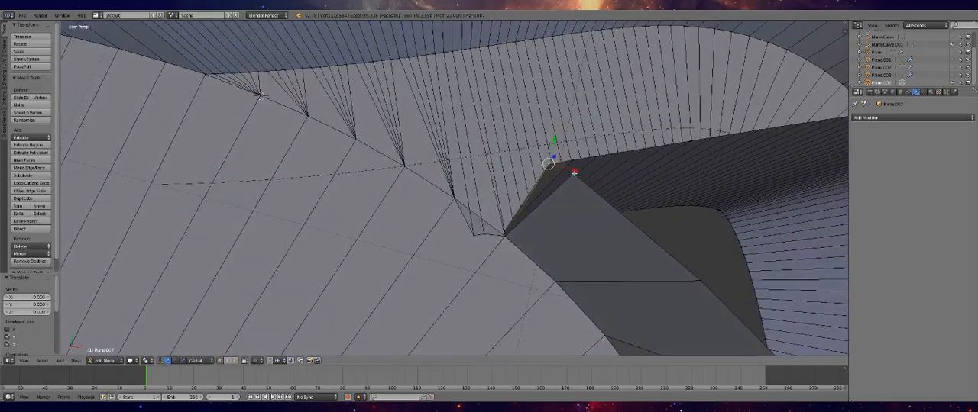
pyautogui.click(574, 173)
pyautogui.hotkey('ctrl', 'z')
pyautogui.rightClick(576, 174)
pyautogui.hotkey('ctrl', 'v')
pyautogui.click(545, 162)
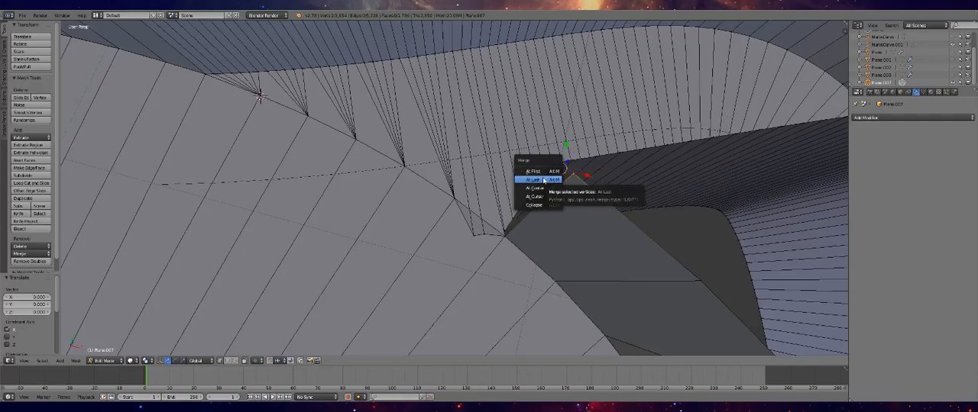
pyautogui.click(532, 171)
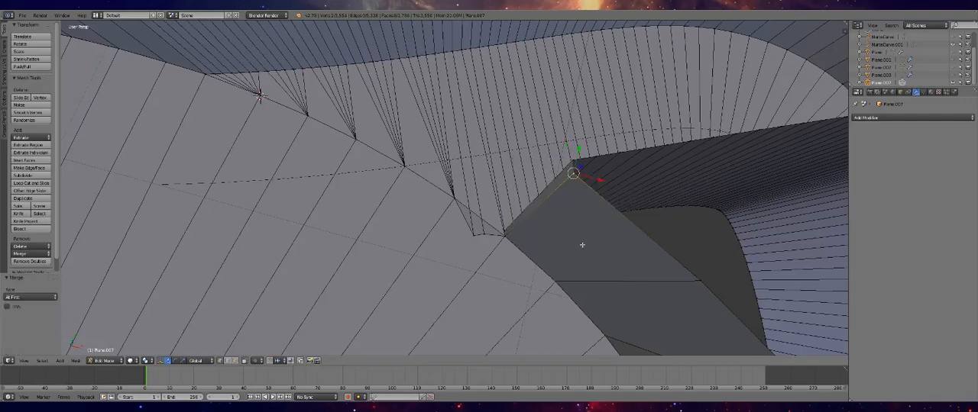
pyautogui.moveTo(576, 242); pyautogui.dragTo(455, 136, button='middle')
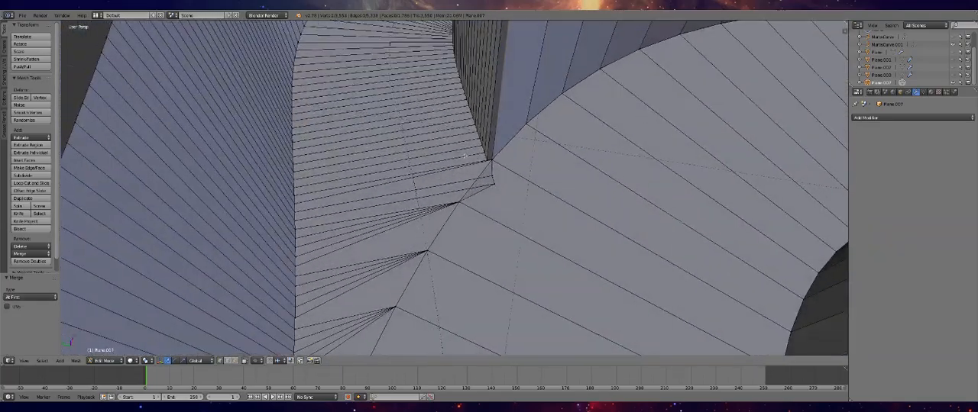
# Merge the loose floor vertices below the far branch wall with the corner vertex at the wall's base
pyautogui.keyDown('ctrl'); pyautogui.rightClick(492, 173); pyautogui.keyUp('ctrl')
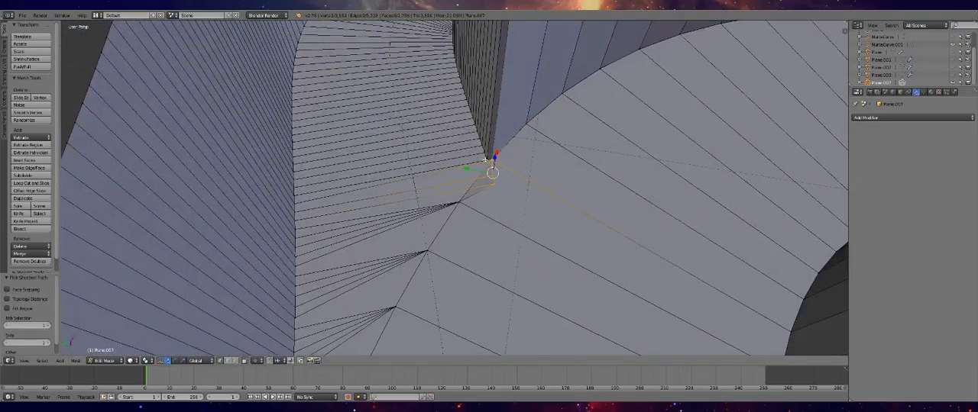
pyautogui.press('w')
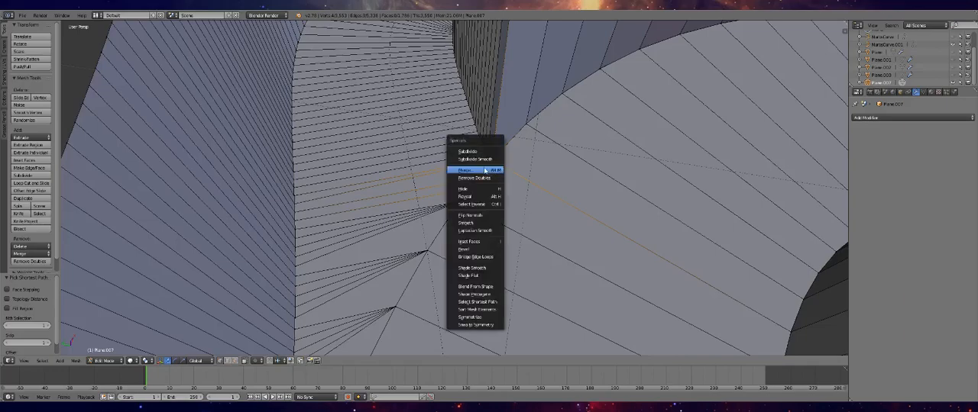
pyautogui.click(494, 170)
pyautogui.click(480, 177)
pyautogui.click(490, 161)
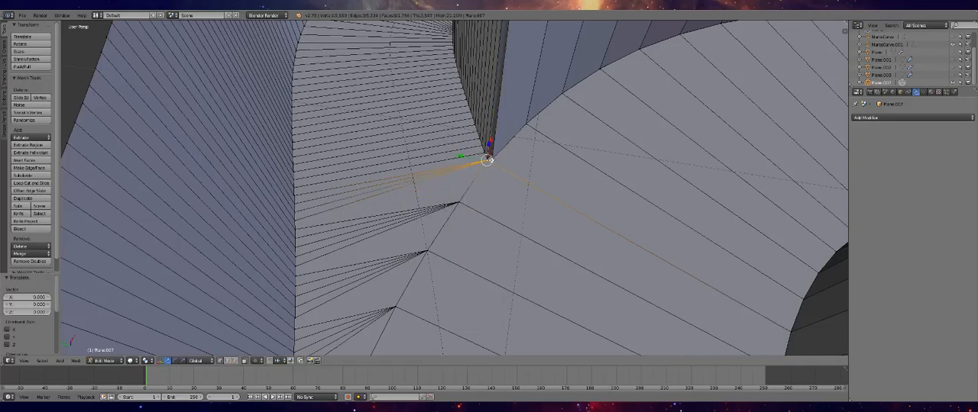
# Merge the remaining closely spaced vertices at the base of the wall corner, using At First
pyautogui.scroll(5, 500, 166)
pyautogui.keyDown('shift'); pyautogui.rightClick(545, 119); pyautogui.keyUp('shift')
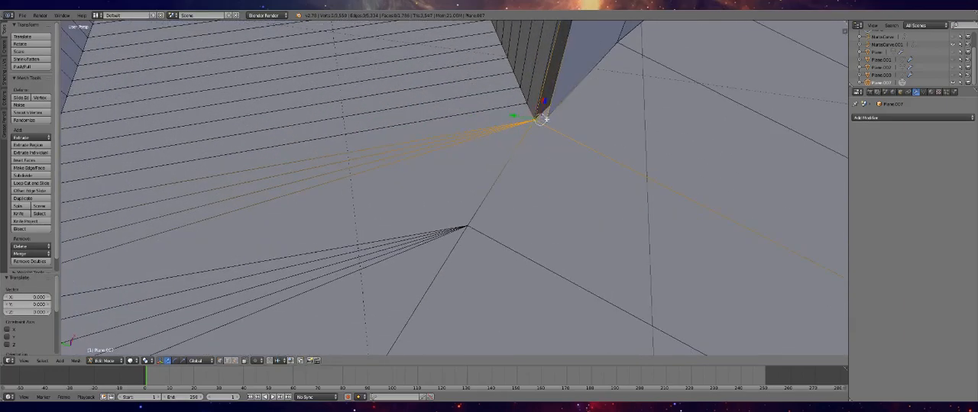
pyautogui.press('w')
pyautogui.click(540, 130)
pyautogui.click(537, 122)
pyautogui.scroll(-3, 537, 122)
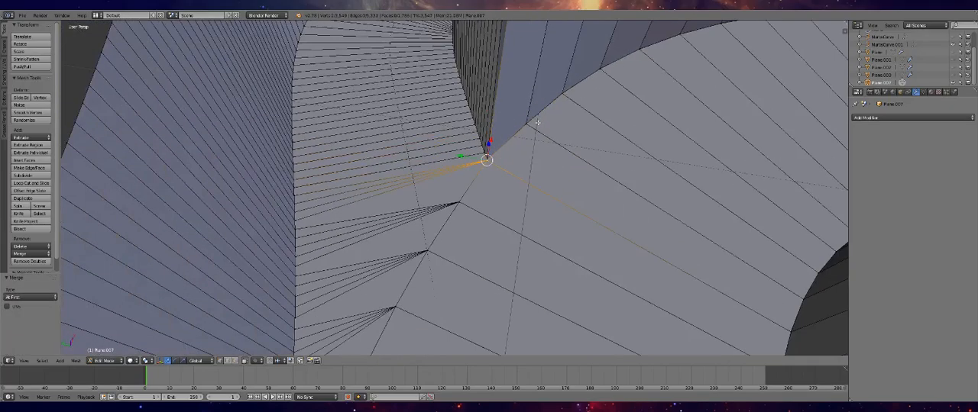
# Merge the remaining separate vertices at the top of the wall corner above the floor junction, using At First
pyautogui.moveTo(502, 84)
pyautogui.mouseDown(button='middle')
pyautogui.moveTo(502, 102)
pyautogui.moveTo(510, 93)
pyautogui.mouseUp(button='middle')
pyautogui.rightClick(512, 89)
pyautogui.keyDown('shift'); pyautogui.rightClick(514, 89); pyautogui.keyUp('shift')
pyautogui.press('w')
pyautogui.click(507, 92)
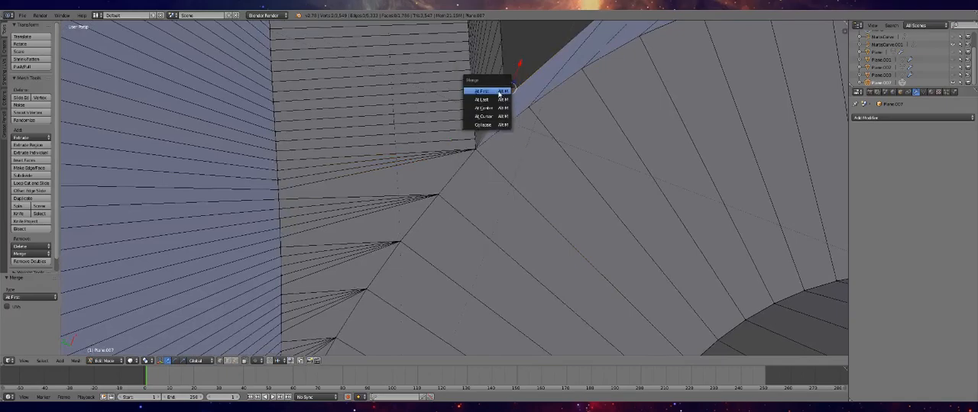
pyautogui.click(499, 92)
# Examine the cleaned-up branch opening and the rest of the track from several angles in Object Mode and Edit Mode
pyautogui.press('Tab')
pyautogui.scroll(5, 498, 152)
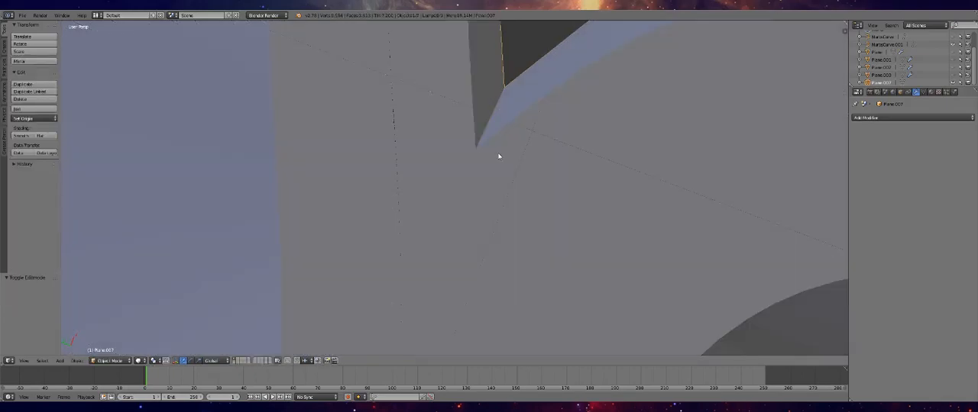
pyautogui.scroll(-6, 481, 100)
pyautogui.moveTo(478, 117); pyautogui.dragTo(471, 145, button='middle')
pyautogui.scroll(-6, 458, 137)
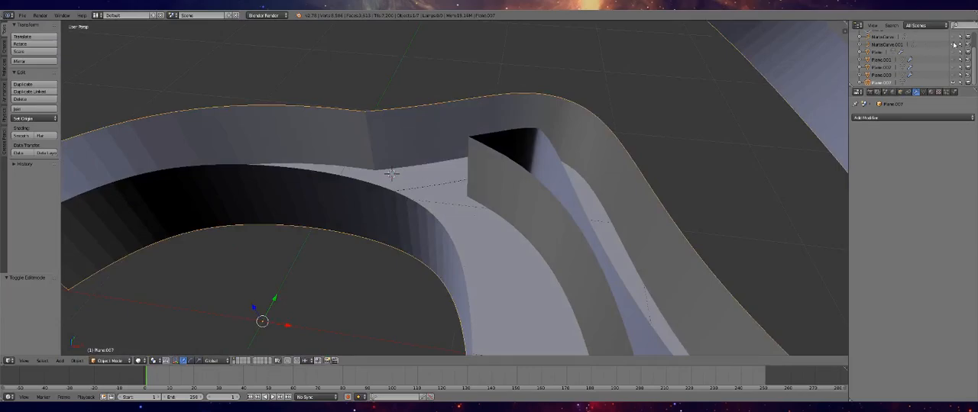
pyautogui.press('Tab')
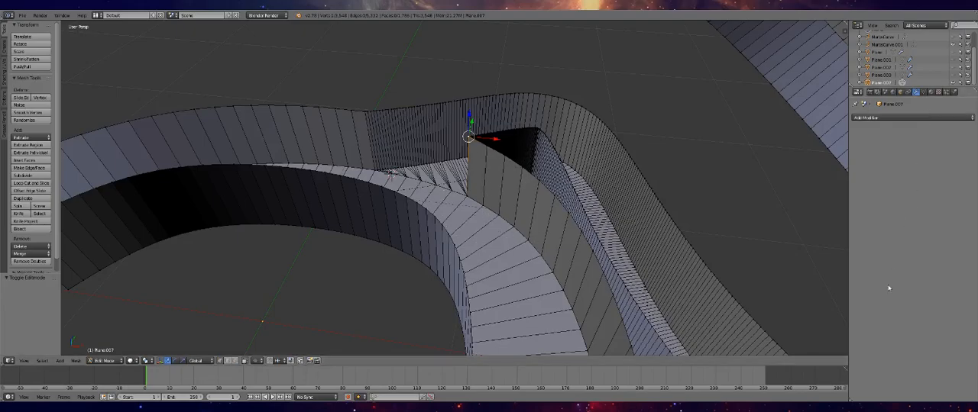
pyautogui.scroll(-8, 433, 225)
pyautogui.scroll(2, 514, 212)
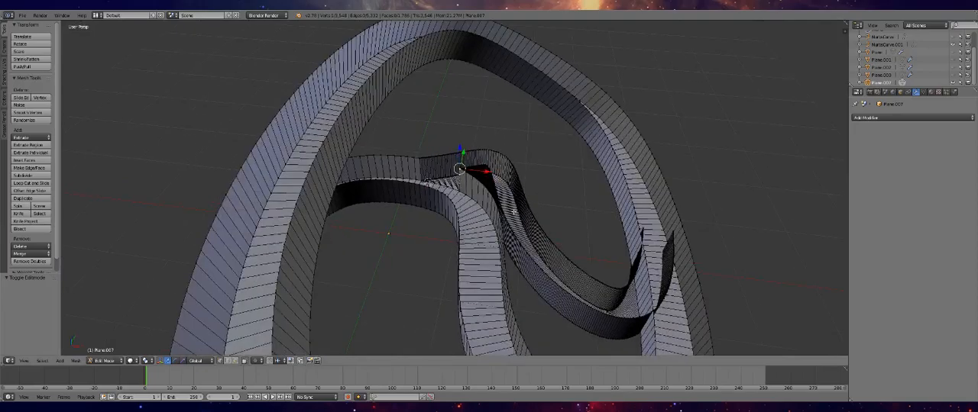
pyautogui.scroll(3, 513, 211)
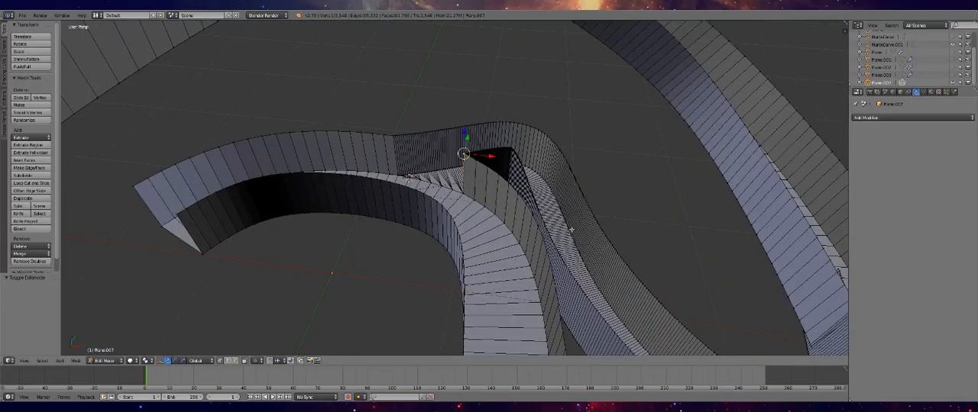
pyautogui.press('Tab')
pyautogui.moveTo(624, 253); pyautogui.dragTo(595, 232, button='middle')
pyautogui.moveTo(624, 274); pyautogui.dragTo(503, 258, button='middle')
pyautogui.scroll(-5, 503, 260)
pyautogui.press('Tab')
pyautogui.moveTo(427, 229); pyautogui.dragTo(472, 262, button='middle')
pyautogui.scroll(3, 472, 262)
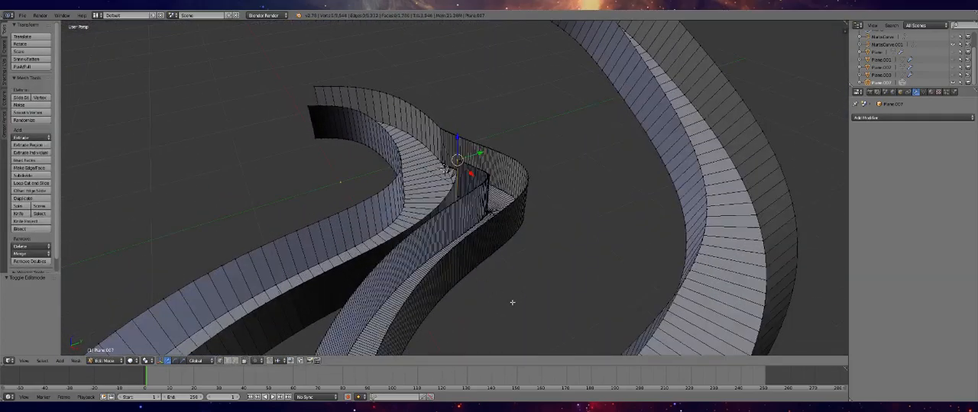
pyautogui.scroll(2, 496, 296)
pyautogui.moveTo(393, 299); pyautogui.dragTo(417, 241, button='middle')
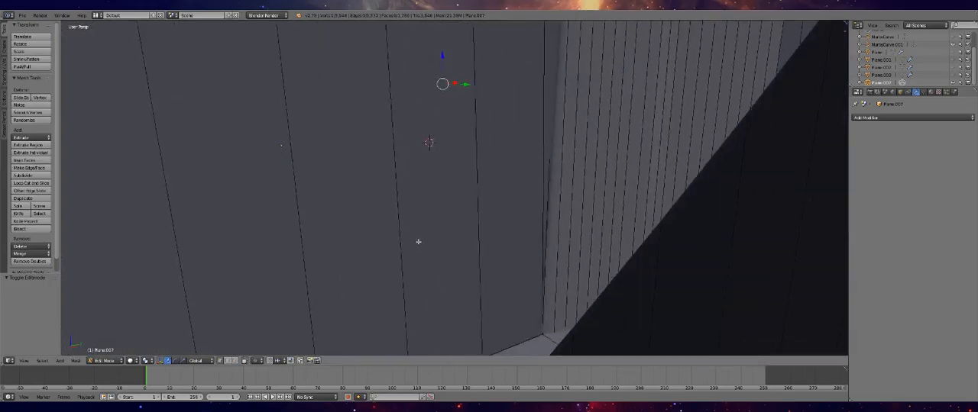
pyautogui.scroll(-4, 417, 241)
pyautogui.moveTo(474, 205)
pyautogui.mouseDown(button='middle')
pyautogui.moveTo(456, 221)
pyautogui.moveTo(462, 215)
pyautogui.mouseUp(button='middle')
pyautogui.moveTo(386, 266); pyautogui.dragTo(481, 242, button='middle')
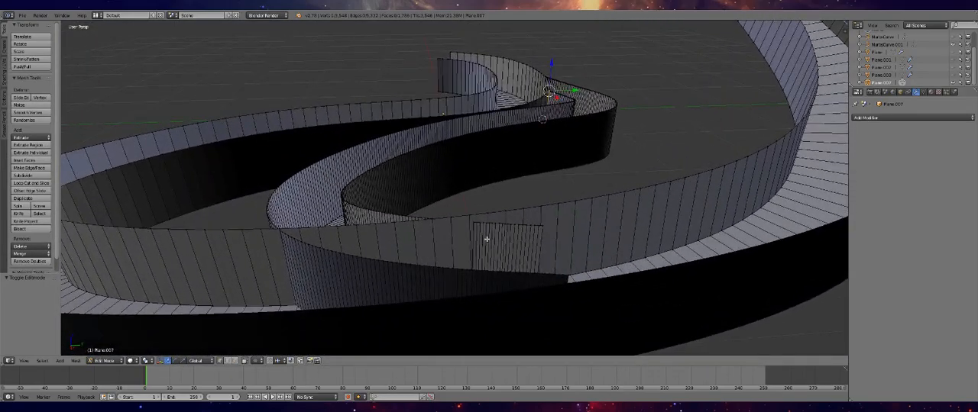
# In face select mode, delete the main track wall faces that block the opening at the branch's other end
pyautogui.scroll(3, 485, 238)
pyautogui.moveTo(487, 238); pyautogui.dragTo(503, 132, button='middle')
pyautogui.rightClick(498, 103)
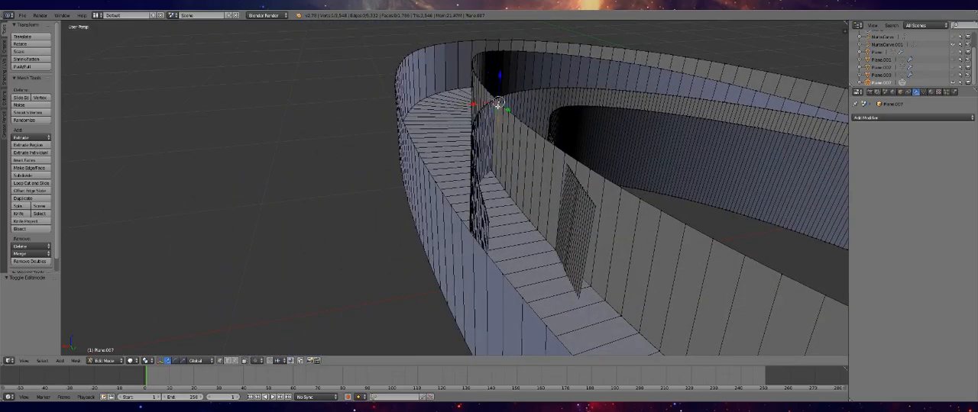
pyautogui.click(237, 361)
pyautogui.rightClick(495, 107)
pyautogui.keyDown('ctrl'); pyautogui.rightClick(556, 180); pyautogui.keyUp('ctrl')
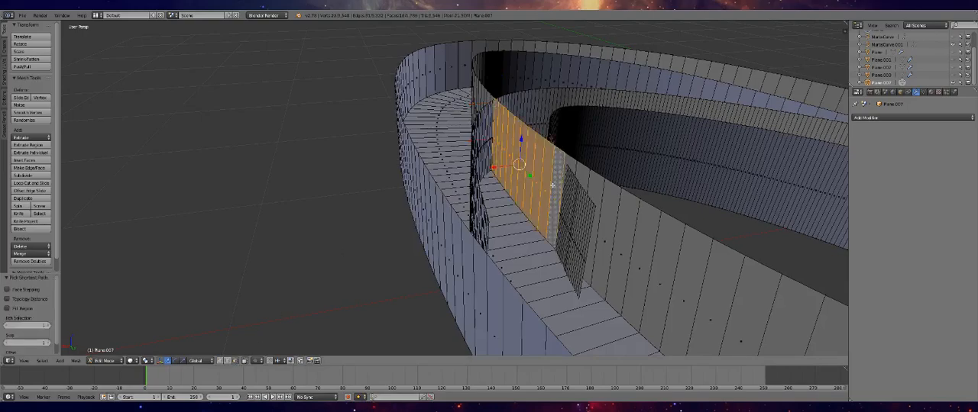
pyautogui.press('x')
pyautogui.click(541, 185)
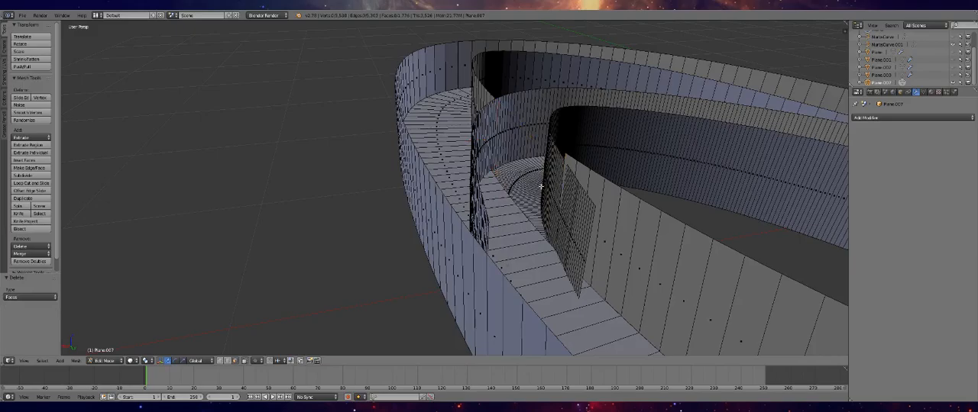
# Delete the run of outer branch wall faces that extends across the main track floor
pyautogui.moveTo(541, 188); pyautogui.dragTo(493, 213, button='middle')
pyautogui.rightClick(487, 157)
pyautogui.keyDown('ctrl'); pyautogui.rightClick(246, 273); pyautogui.keyUp('ctrl')
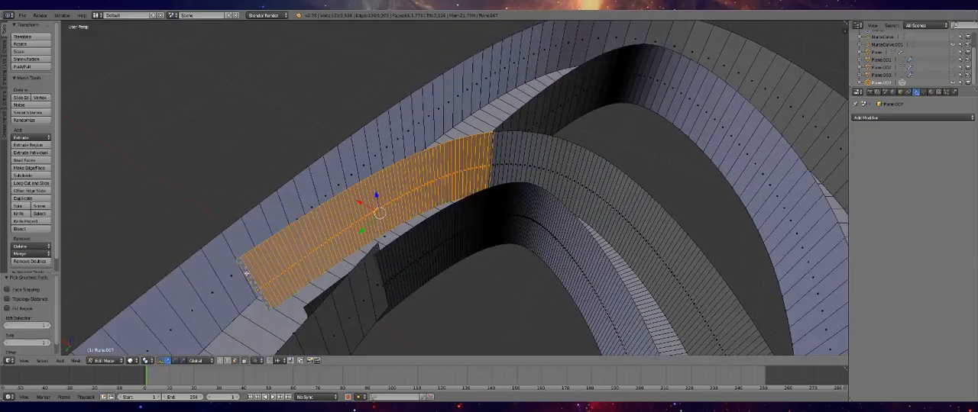
pyautogui.press('x')
pyautogui.click(281, 269)
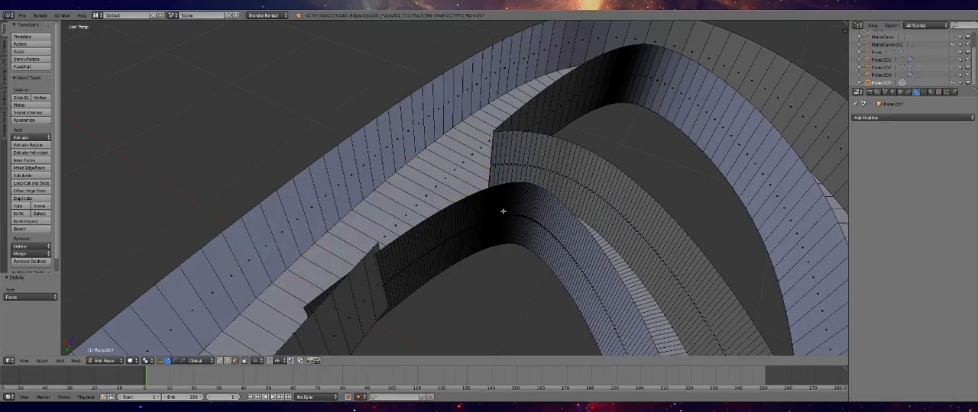
# Delete the inner branch wall faces that run past the cut end of the main track wall
pyautogui.moveTo(374, 303); pyautogui.dragTo(391, 281, button='middle')
pyautogui.rightClick(406, 194)
pyautogui.moveTo(406, 191); pyautogui.dragTo(558, 175, button='middle')
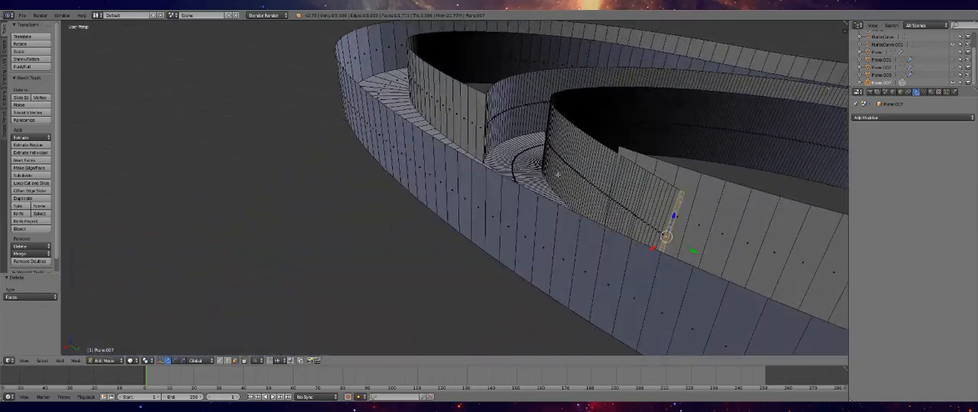
pyautogui.keyDown('ctrl'); pyautogui.rightClick(621, 159); pyautogui.keyUp('ctrl')
pyautogui.press('x')
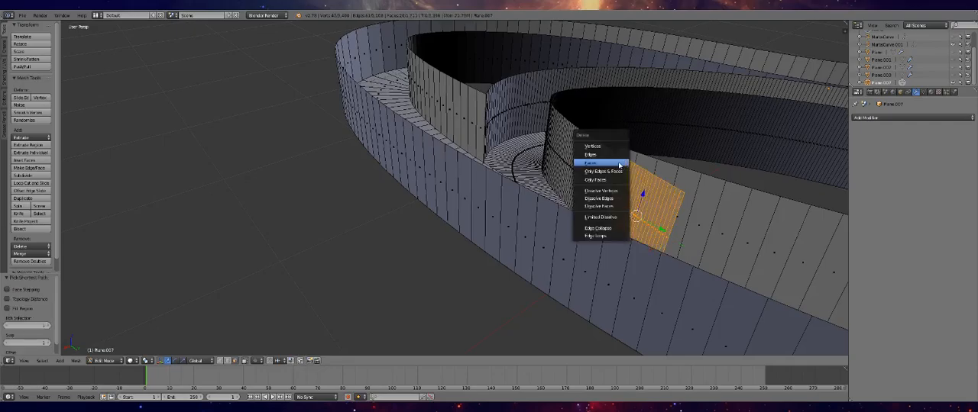
pyautogui.click(619, 165)
# Delete the branch floor faces that overlap the underside of the main track floor
pyautogui.moveTo(618, 165); pyautogui.dragTo(569, 221, button='middle')
pyautogui.scroll(6, 569, 221)
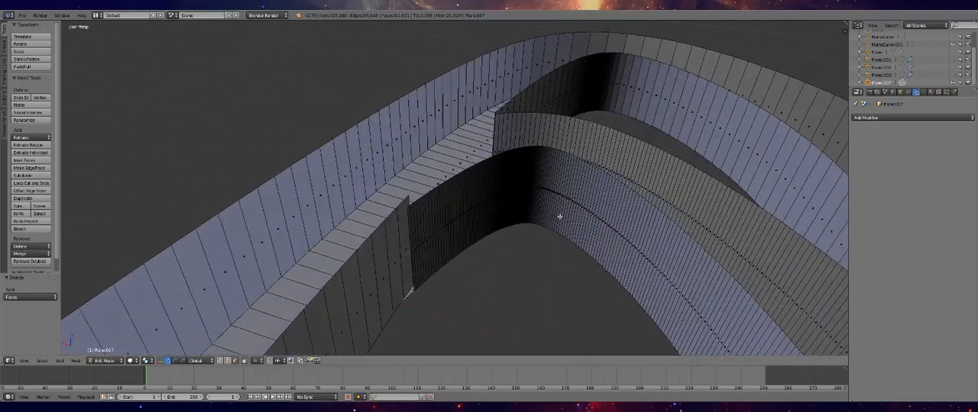
pyautogui.scroll(6, 397, 229)
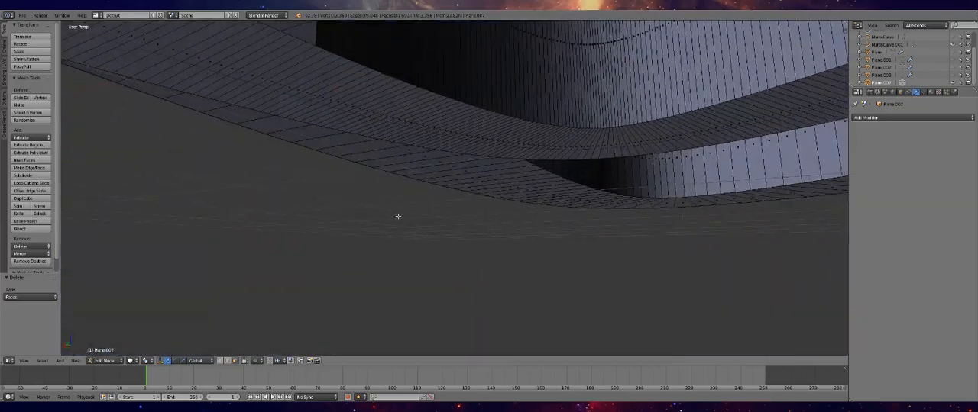
pyautogui.moveTo(416, 216); pyautogui.dragTo(409, 172, button='middle')
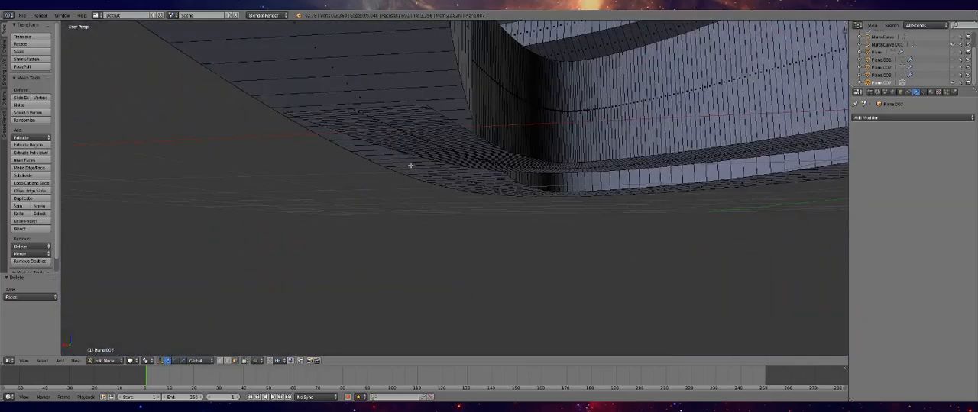
pyautogui.moveTo(416, 134); pyautogui.dragTo(402, 94, button='middle')
pyautogui.keyDown('alt'); pyautogui.rightClick(397, 59); pyautogui.keyUp('alt')
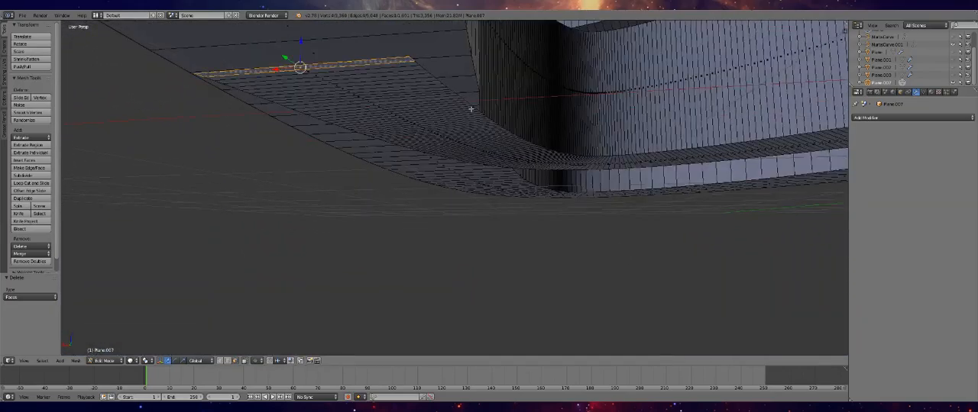
pyautogui.keyDown('alt'); pyautogui.keyDown('shift'); pyautogui.rightClick(474, 111); pyautogui.keyUp('shift'); pyautogui.keyUp('alt')
pyautogui.keyDown('alt'); pyautogui.rightClick(470, 111); pyautogui.keyUp('alt')
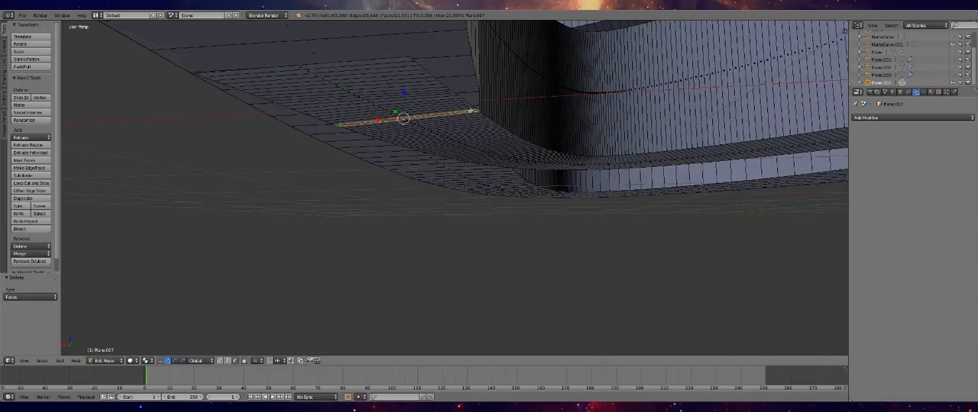
pyautogui.keyDown('ctrl'); pyautogui.keyDown('shift'); pyautogui.rightClick(408, 60); pyautogui.keyUp('shift'); pyautogui.keyUp('ctrl')
pyautogui.press('x')
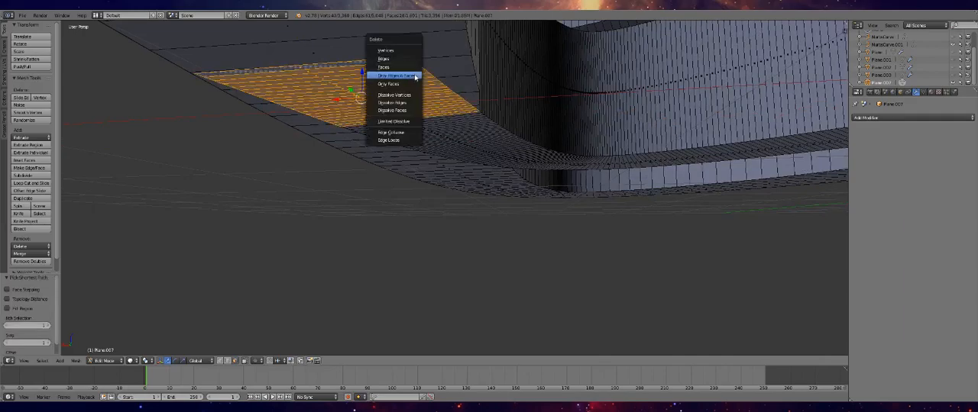
pyautogui.click(409, 71)
# In vertex select mode, merge the base corner vertices where the inner branch wall meets the main track wall, using At Last
pyautogui.moveTo(405, 68); pyautogui.dragTo(283, 111, button='middle')
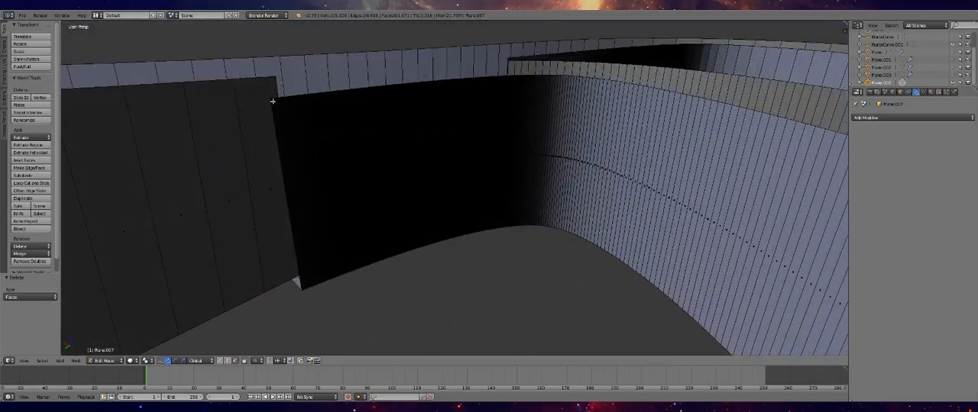
pyautogui.moveTo(312, 242); pyautogui.dragTo(328, 222, button='middle')
pyautogui.click(227, 361)
pyautogui.moveTo(406, 175); pyautogui.dragTo(452, 233, button='middle')
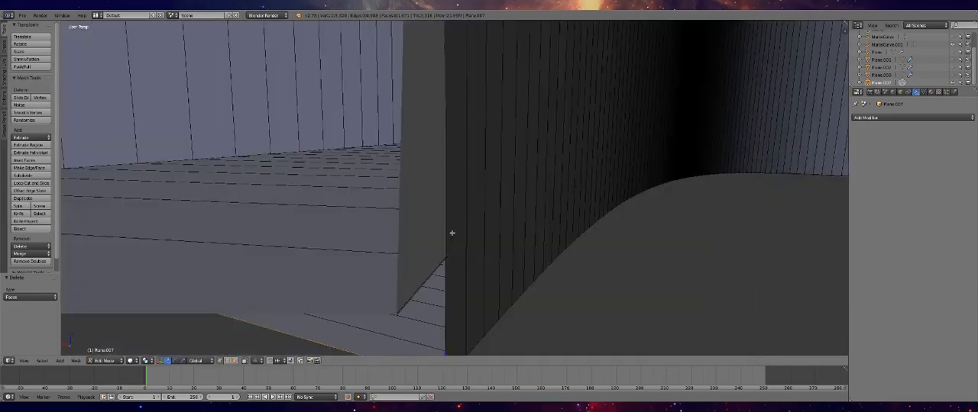
pyautogui.moveTo(452, 268); pyautogui.dragTo(506, 281, button='middle')
pyautogui.scroll(-2, 507, 279)
pyautogui.press('w')
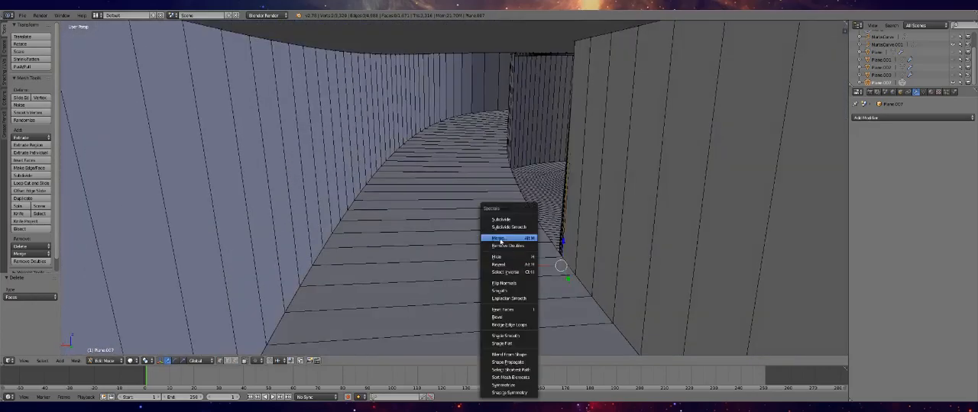
pyautogui.click(504, 239)
pyautogui.click(509, 238)
pyautogui.moveTo(510, 239); pyautogui.dragTo(525, 256, button='middle')
# Try moving the bottom corner vertex of the inner branch wall onto the main track wall's base, and undo the move
pyautogui.click(319, 216)
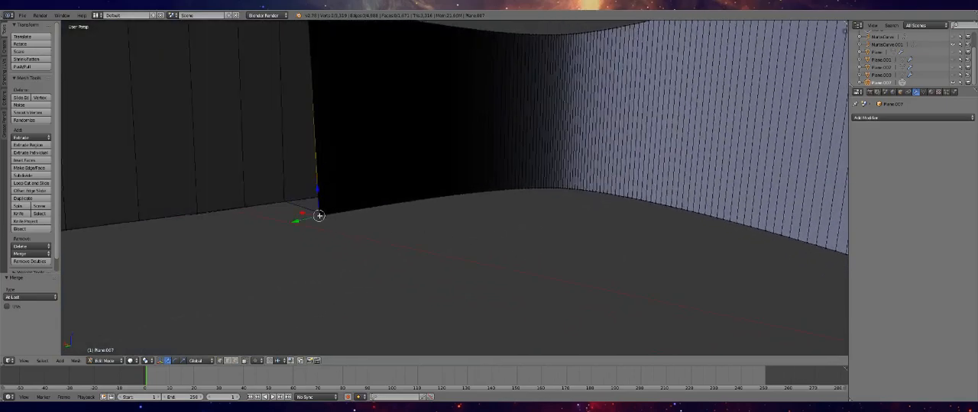
pyautogui.click(318, 199)
pyautogui.press('g')
pyautogui.click(317, 199)
pyautogui.hotkey('ctrl', 'z')
# Try merging the bottom corner vertices of the inner branch wall and main track wall, check the floor, and undo the merge
pyautogui.rightClick(351, 208)
pyautogui.rightClick(318, 198)
pyautogui.press('w')
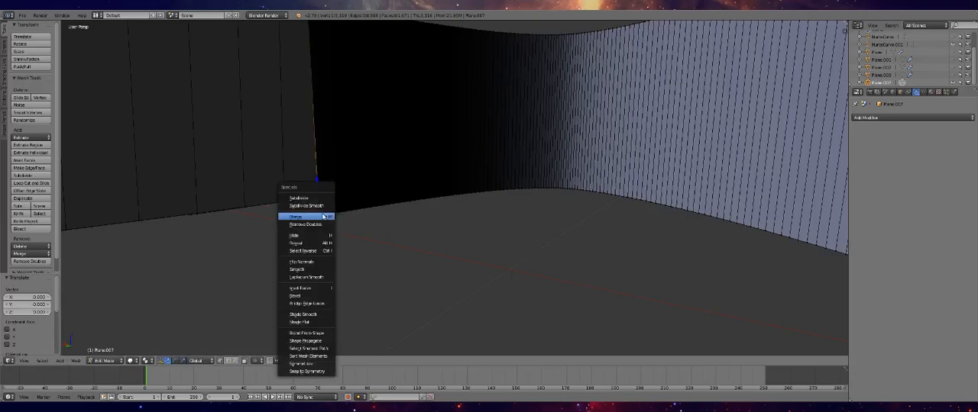
pyautogui.click(324, 217)
pyautogui.click(340, 217)
pyautogui.moveTo(339, 220); pyautogui.dragTo(275, 214, button='middle')
pyautogui.press('Tab')
pyautogui.press('Tab')
pyautogui.hotkey('ctrl', 'z')
pyautogui.hotkey('ctrl', 'z')
pyautogui.hotkey('ctrl', 'z')
pyautogui.hotkey('ctrl', 'z')
pyautogui.hotkey('ctrl', 'z')
pyautogui.hotkey('ctrl', 'z')
pyautogui.hotkey('ctrl', 'z')
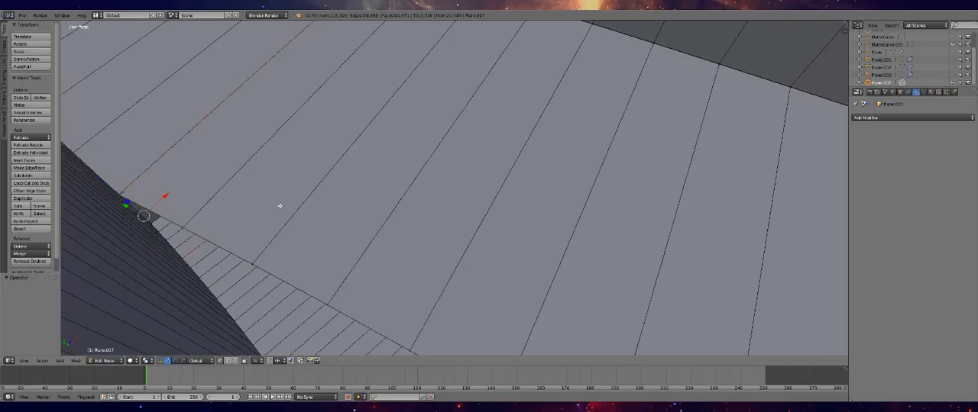
# Examine the joint between the inner branch wall and the main track wall from below and outside, with and without the mesh edges shown
pyautogui.moveTo(168, 214); pyautogui.dragTo(470, 216, button='middle')
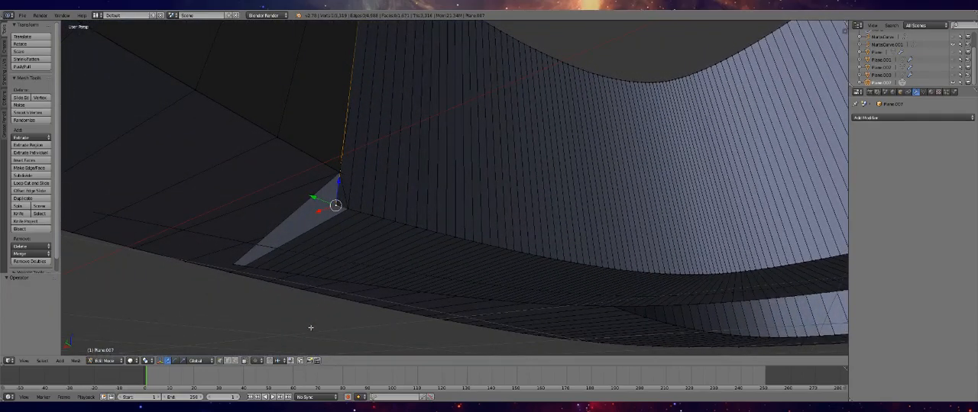
pyautogui.moveTo(349, 191); pyautogui.dragTo(388, 194, button='middle')
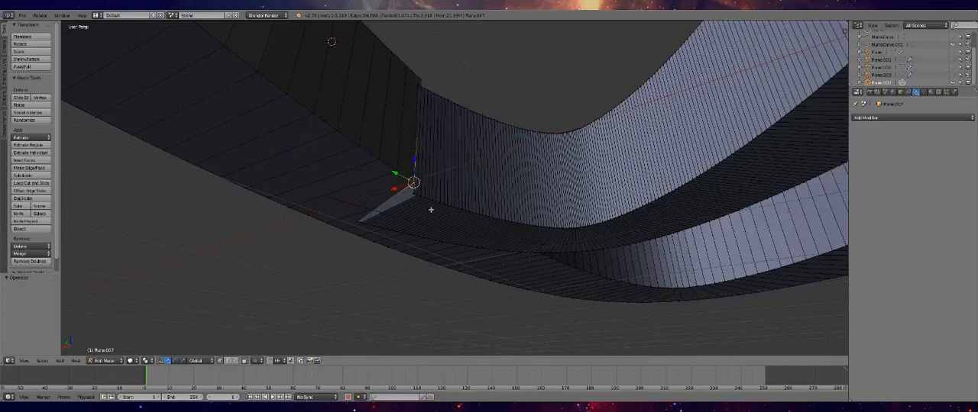
pyautogui.press('Tab')
pyautogui.scroll(4, 431, 216)
pyautogui.moveTo(432, 221); pyautogui.dragTo(428, 249, button='middle')
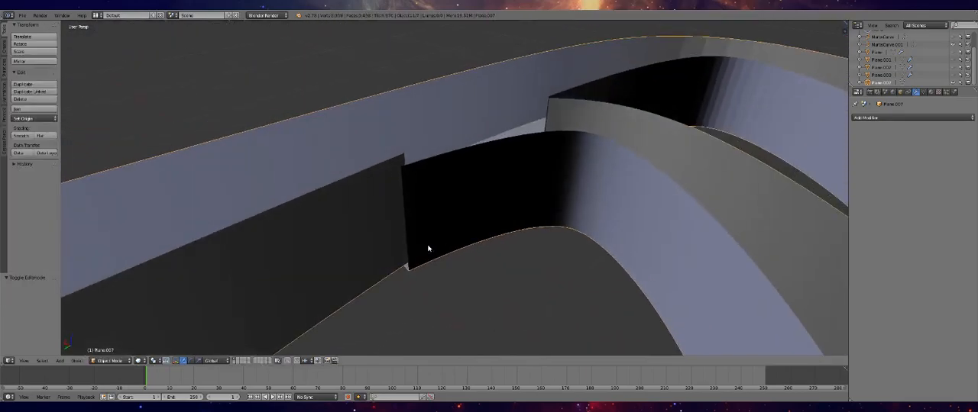
pyautogui.press('Tab')
pyautogui.moveTo(460, 195); pyautogui.dragTo(403, 160, button='middle')
pyautogui.rightClick(374, 138)
pyautogui.scroll(4, 398, 158)
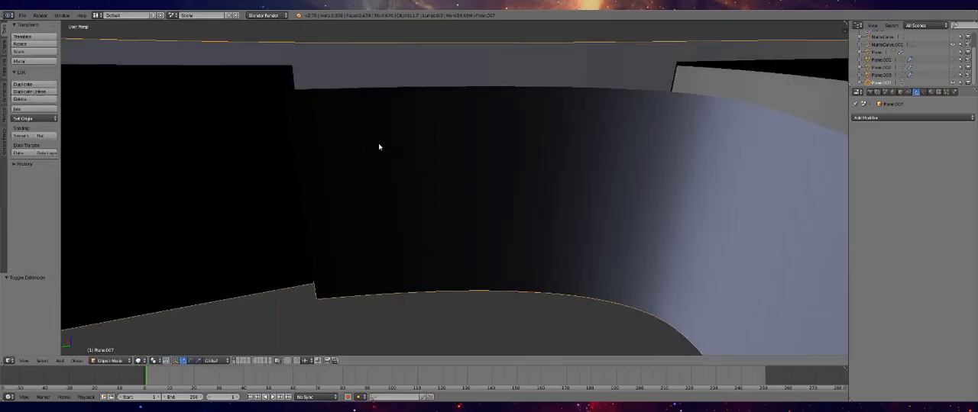
# In face select mode, select the narrow faces at the end of the inner branch wall beside the main track wall and dissolve their edges
pyautogui.moveTo(379, 145); pyautogui.dragTo(195, 165, button='middle')
pyautogui.click(239, 360)
pyautogui.rightClick(577, 128)
pyautogui.rightClick(570, 136)
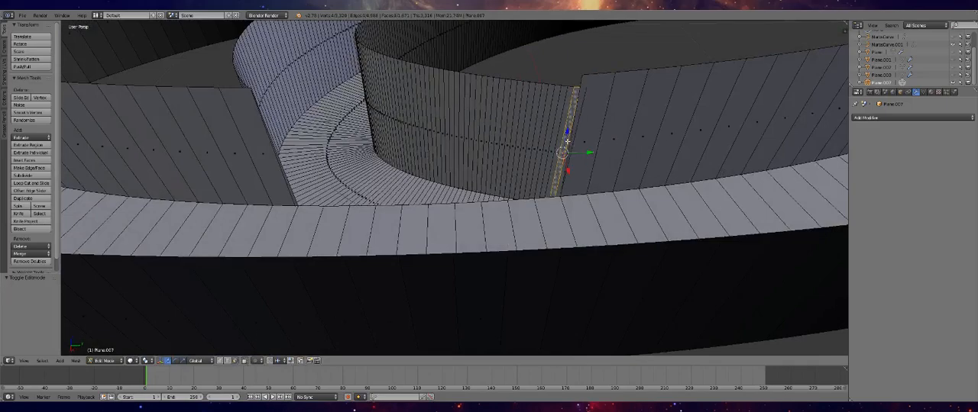
pyautogui.click(570, 144)
pyautogui.moveTo(570, 144); pyautogui.dragTo(569, 144)
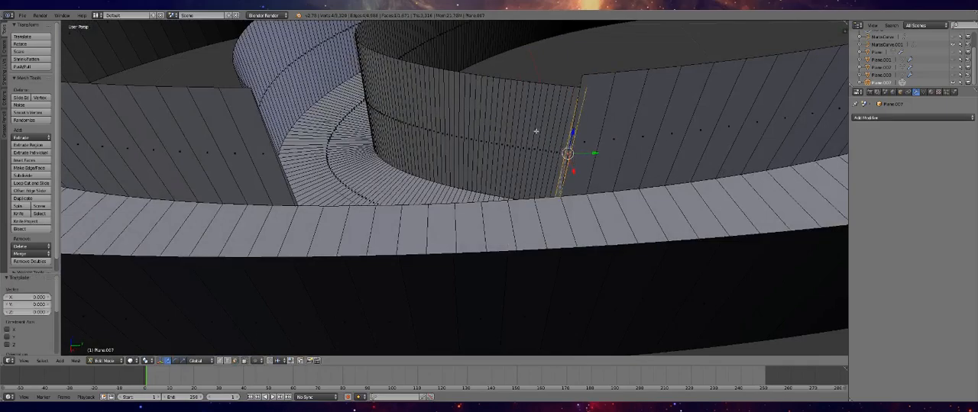
pyautogui.keyDown('shift'); pyautogui.rightClick(505, 116); pyautogui.keyUp('shift')
pyautogui.keyDown('shift'); pyautogui.rightClick(550, 132); pyautogui.keyUp('shift')
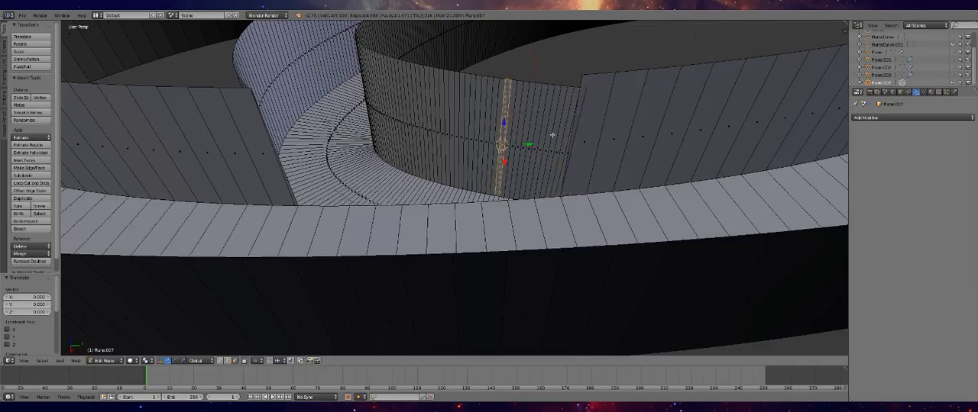
pyautogui.keyDown('ctrl'); pyautogui.rightClick(564, 160); pyautogui.keyUp('ctrl')
pyautogui.keyDown('shift'); pyautogui.rightClick(497, 198); pyautogui.keyUp('shift')
pyautogui.moveTo(538, 205); pyautogui.dragTo(612, 211, button='middle')
pyautogui.keyDown('ctrl'); pyautogui.keyDown('shift'); pyautogui.rightClick(539, 114); pyautogui.keyUp('shift'); pyautogui.keyUp('ctrl')
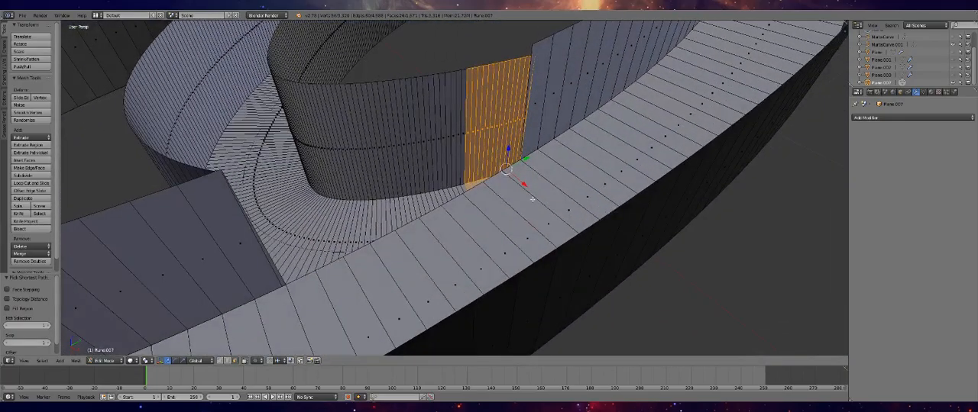
pyautogui.press('x')
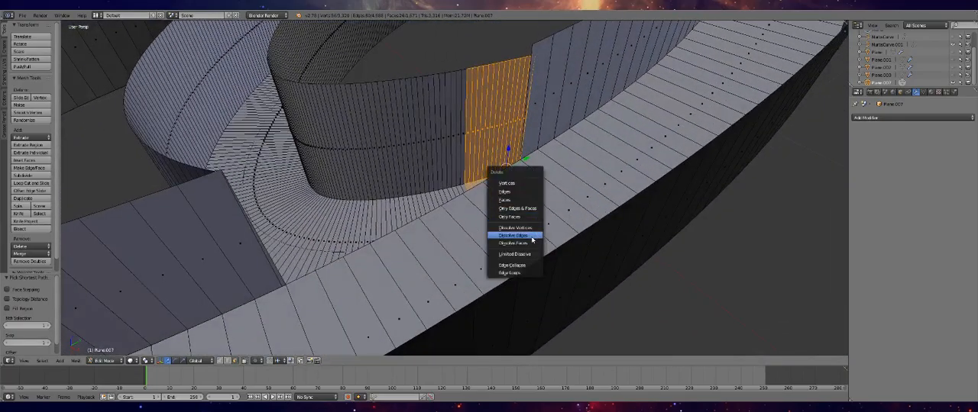
pyautogui.click(531, 237)
# In vertex select mode, merge the top corner vertices where the inner branch wall meets the main track wall, using At Last
pyautogui.moveTo(508, 193); pyautogui.dragTo(478, 190, button='middle')
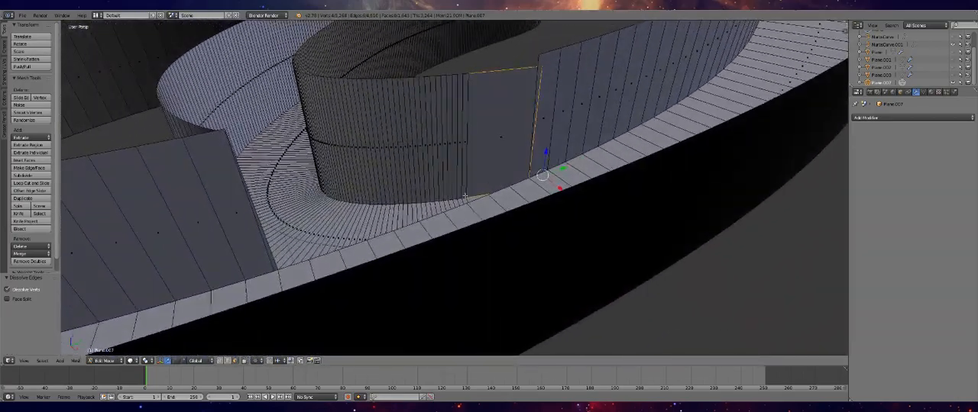
pyautogui.click(220, 361)
pyautogui.click(540, 67)
pyautogui.click(540, 58)
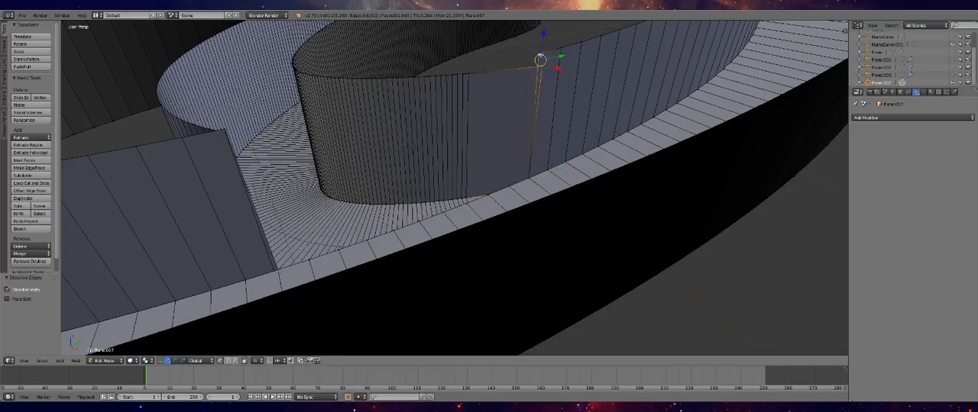
pyautogui.press('w')
pyautogui.click(526, 66)
pyautogui.click(527, 73)
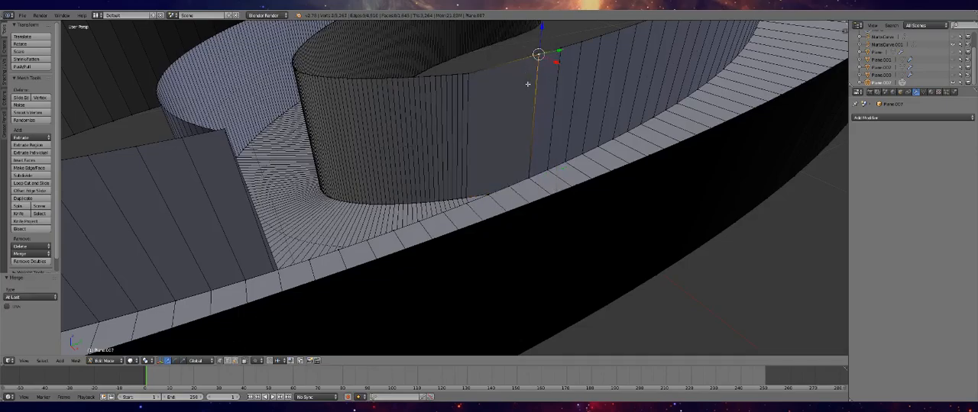
# Merge the bottom corner vertices where the inner branch wall meets the main track wall, using At First
pyautogui.moveTo(534, 165); pyautogui.dragTo(418, 208, button='middle')
pyautogui.click(468, 200)
pyautogui.click(468, 178)
pyautogui.keyDown('shift'); pyautogui.rightClick(414, 202); pyautogui.keyUp('shift')
pyautogui.rightClick(414, 202)
pyautogui.press('w')
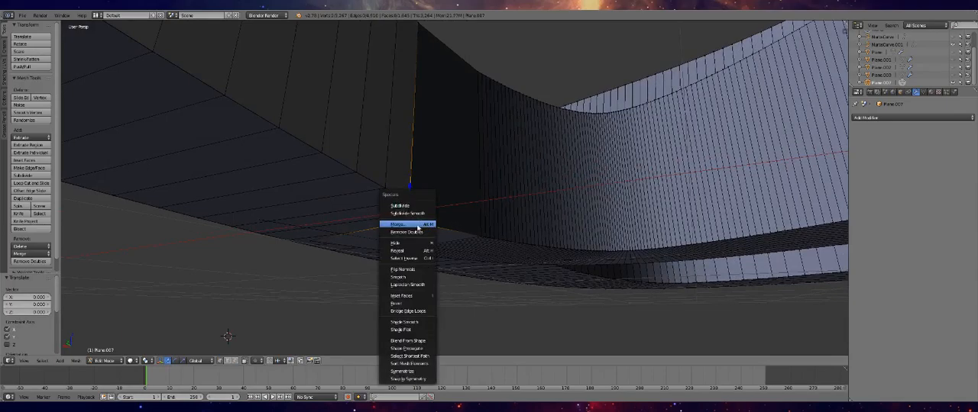
pyautogui.click(418, 225)
pyautogui.click(419, 221)
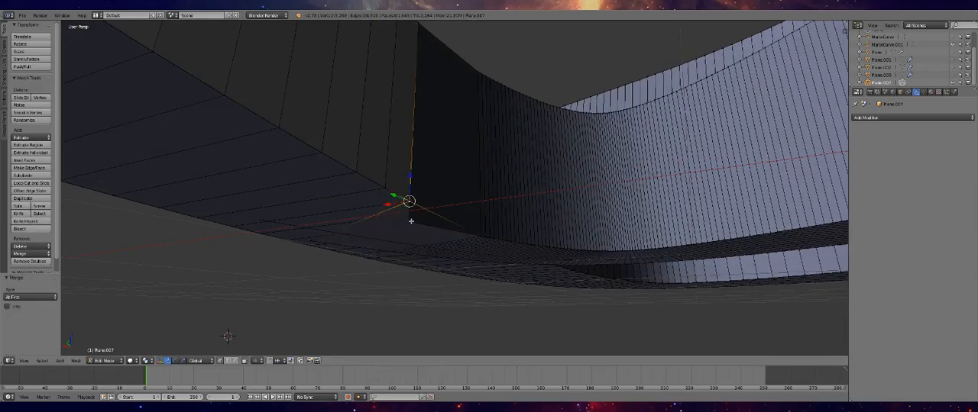
pyautogui.press('w')
pyautogui.click(413, 222)
pyautogui.click(416, 221)
# Try deleting the edges at the branch floor's protruding corner vertex on the underside of the track
pyautogui.moveTo(421, 224); pyautogui.dragTo(414, 161, button='middle')
pyautogui.moveTo(410, 130); pyautogui.dragTo(403, 178, button='middle')
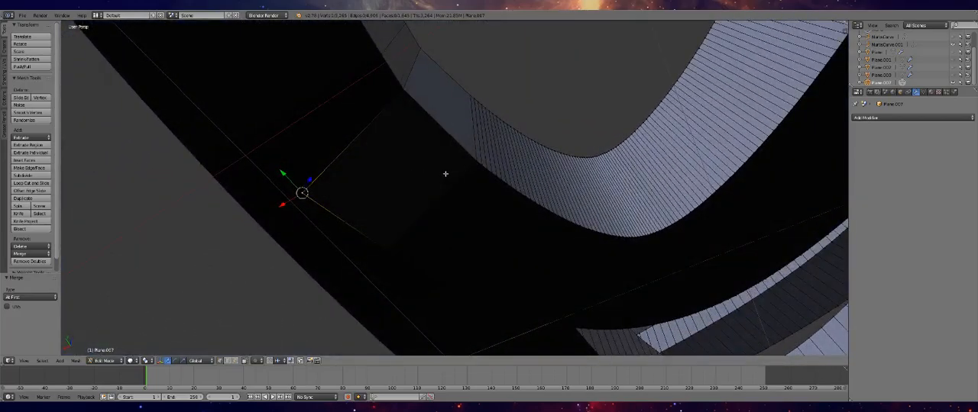
pyautogui.press('x')
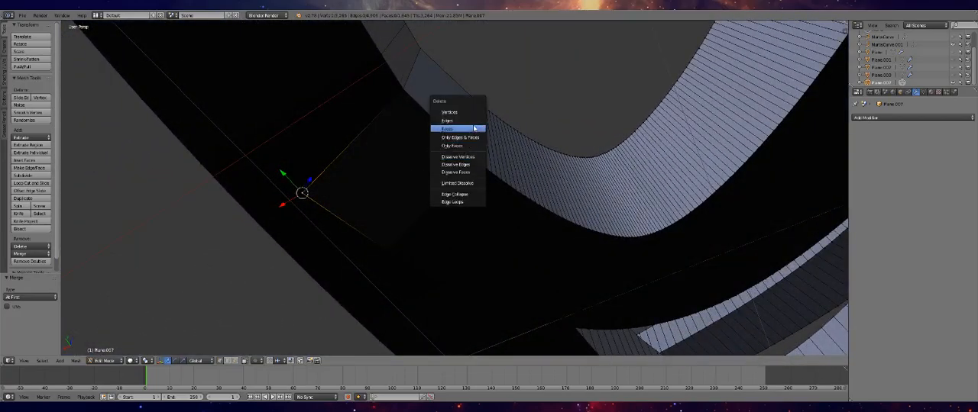
pyautogui.click(469, 123)
pyautogui.moveTo(387, 177); pyautogui.dragTo(437, 135, button='middle')
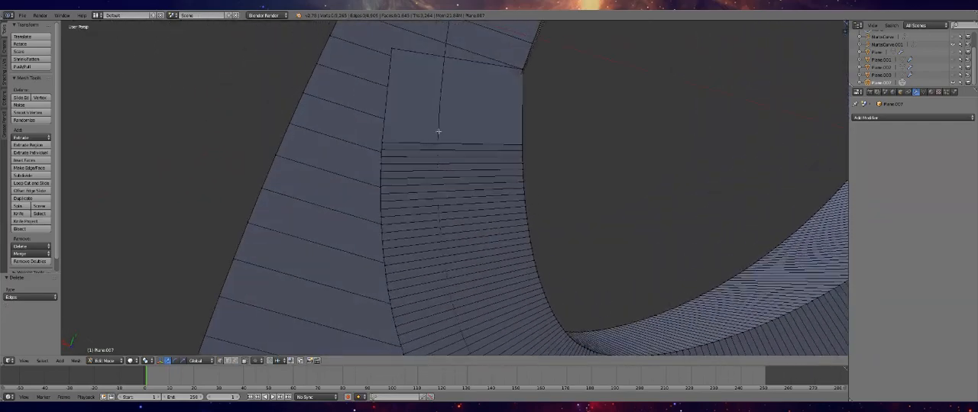
pyautogui.rightClick(393, 53)
pyautogui.press('x')
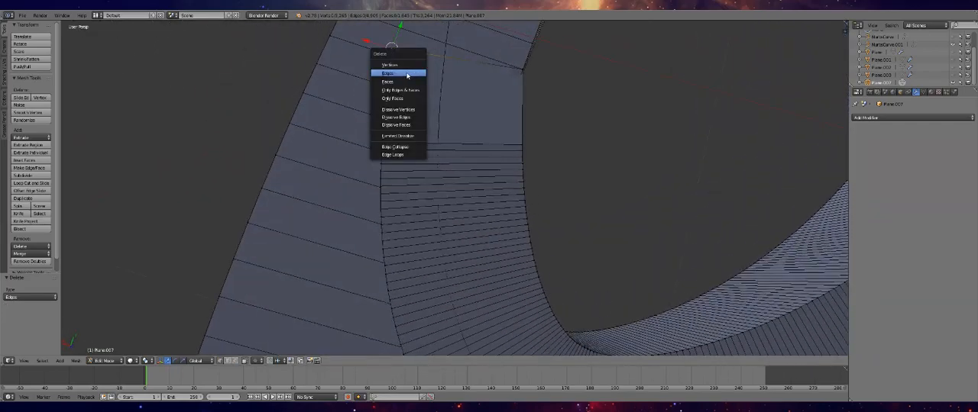
pyautogui.click(407, 74)
# Merge the branch floor's protruding corner vertex with the base corner vertex of the inner wall, using At Last
pyautogui.rightClick(391, 49)
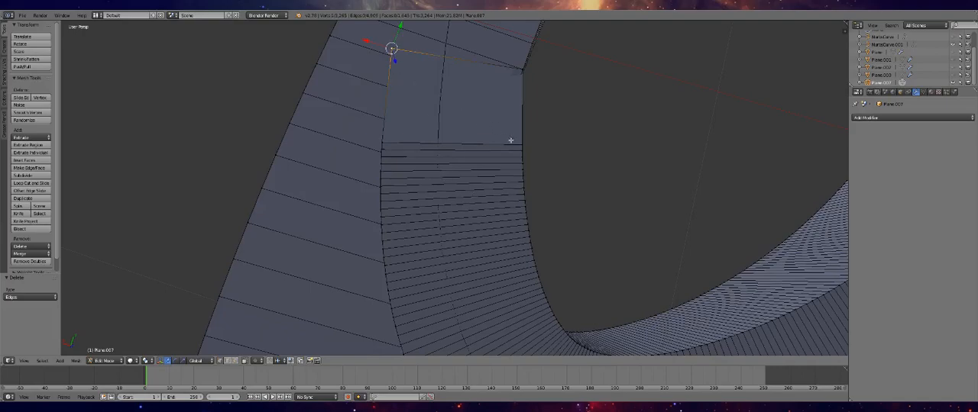
pyautogui.keyDown('shift'); pyautogui.rightClick(524, 71); pyautogui.keyUp('shift')
pyautogui.press('w')
pyautogui.click(500, 83)
pyautogui.click(493, 85)
# Merge the next floor-edge vertices along the branch's open side into the same inner wall base corner, using At Last
pyautogui.rightClick(382, 143)
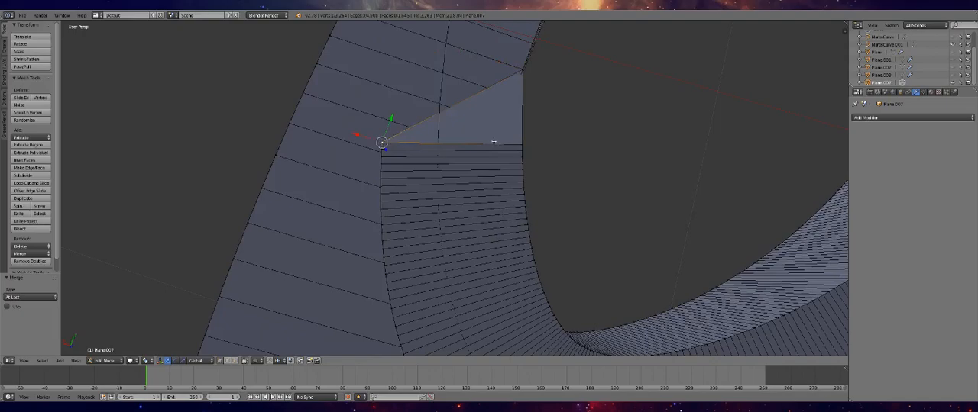
pyautogui.keyDown('shift'); pyautogui.rightClick(522, 71); pyautogui.keyUp('shift')
pyautogui.press('w')
pyautogui.click(452, 131)
pyautogui.click(455, 130)
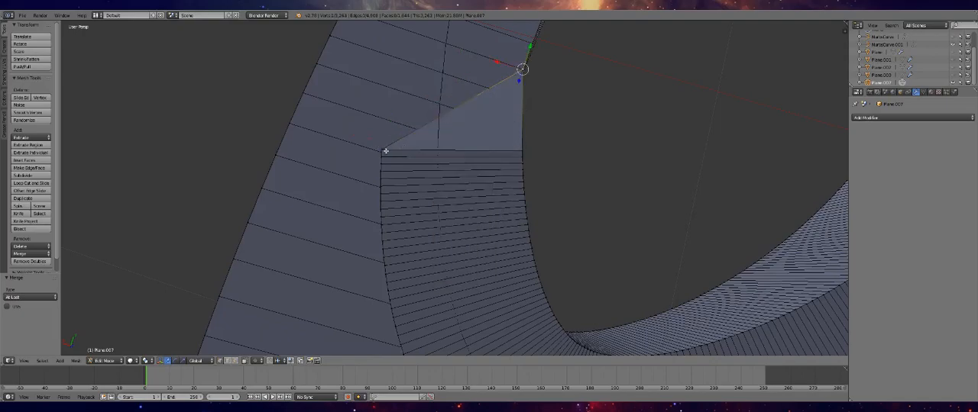
pyautogui.keyDown('shift'); pyautogui.rightClick(524, 71); pyautogui.keyUp('shift')
pyautogui.press('w')
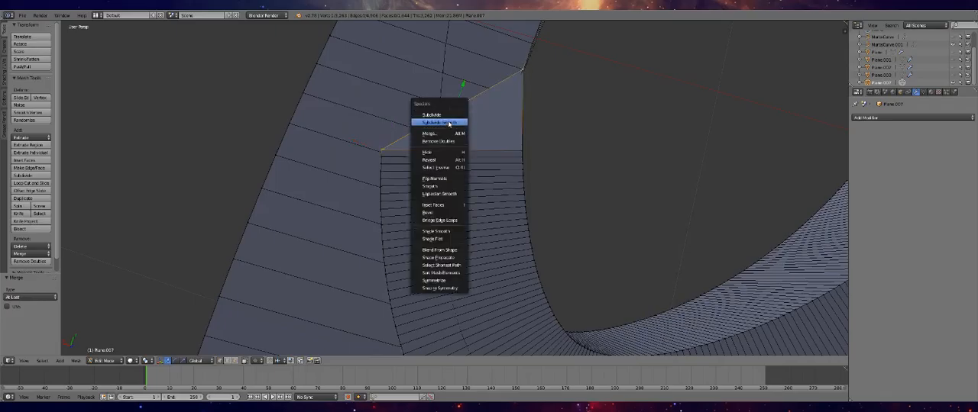
pyautogui.click(435, 132)
pyautogui.click(434, 133)
# Merge the top corner vertices at the tip where the inner branch wall and main track wall meet, using At First
pyautogui.moveTo(474, 143); pyautogui.dragTo(450, 188, button='middle')
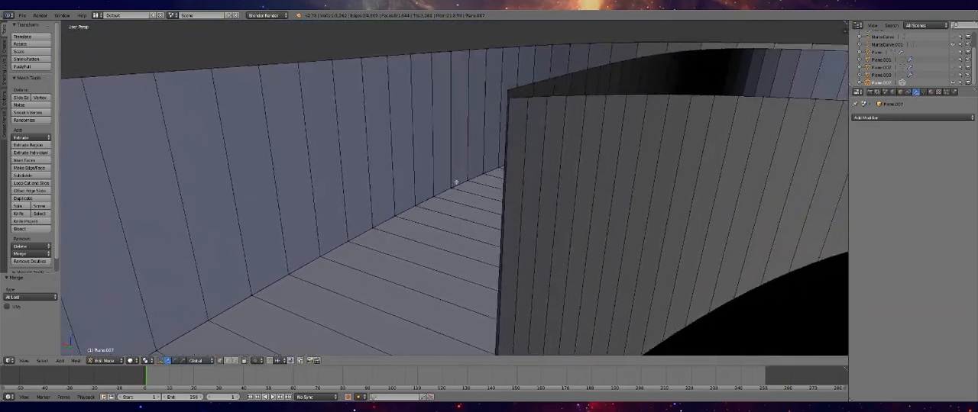
pyautogui.keyDown('shift'); pyautogui.rightClick(505, 92); pyautogui.keyUp('shift')
pyautogui.hotkey('alt', 'm')
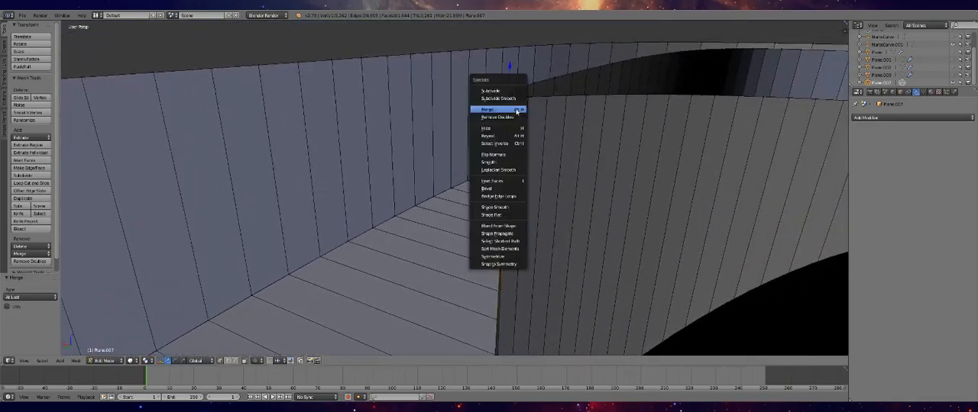
pyautogui.click(504, 102)
# Raise the two top-edge vertices of the wall beside the joint along Z to smooth the wall's upper edge
pyautogui.rightClick(528, 98)
pyautogui.press('g')
pyautogui.press('z')
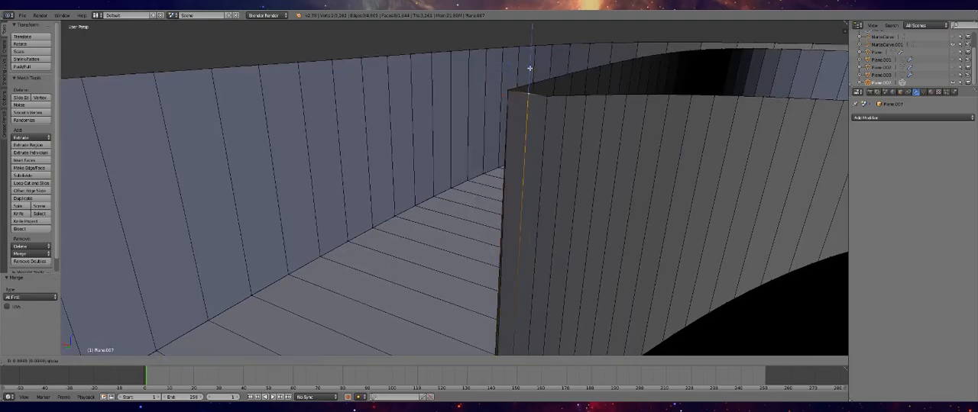
pyautogui.press('Return')
pyautogui.rightClick(546, 97)
pyautogui.moveTo(547, 71); pyautogui.dragTo(546, 73)
# Examine the cleaned-up branch joint and the surrounding track in object mode
pyautogui.press('Tab')
pyautogui.moveTo(557, 166); pyautogui.dragTo(553, 138, button='middle')
pyautogui.moveTo(552, 210); pyautogui.dragTo(556, 191, button='middle')
pyautogui.scroll(-3, 558, 214)
pyautogui.scroll(3, 563, 234)
pyautogui.moveTo(563, 234); pyautogui.dragTo(480, 232, button='middle')
pyautogui.scroll(-5, 491, 323)
pyautogui.scroll(2, 493, 310)
# Show the mesh in wireframe while editing and merge the two vertices at the base of the outer branch wall's end, using At First
pyautogui.press('Tab')
pyautogui.scroll(3, 470, 252)
pyautogui.click(131, 360)
pyautogui.click(136, 344)
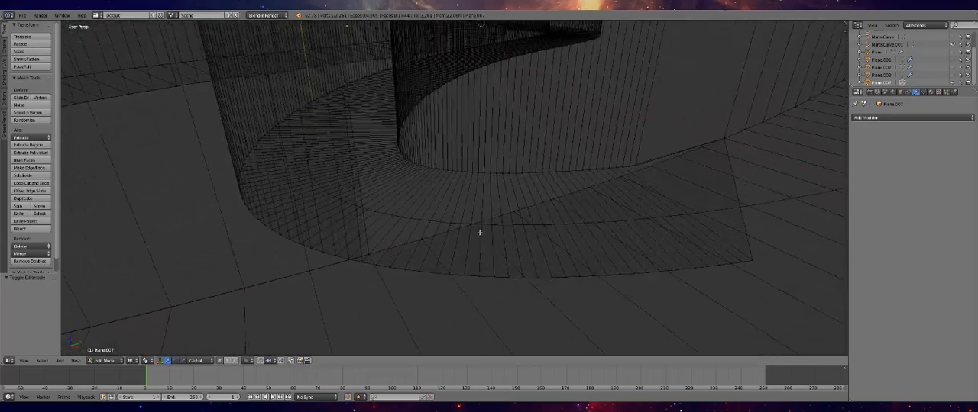
pyautogui.rightClick(370, 254)
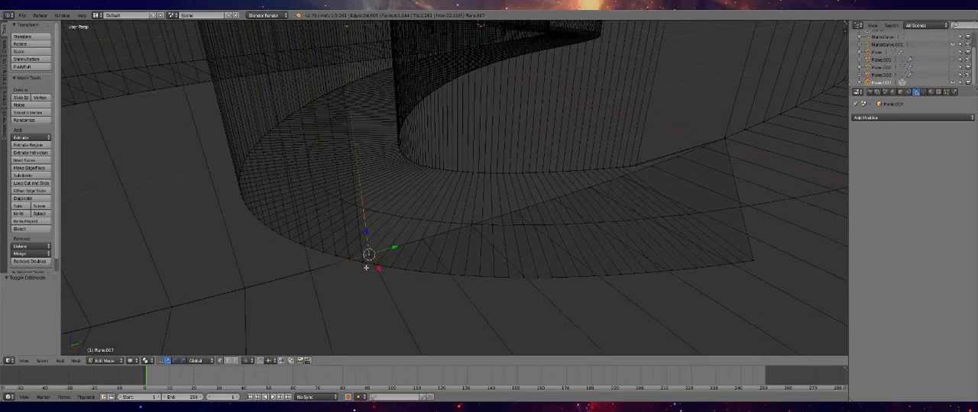
pyautogui.keyDown('shift'); pyautogui.rightClick(365, 262); pyautogui.keyUp('shift')
pyautogui.press('w')
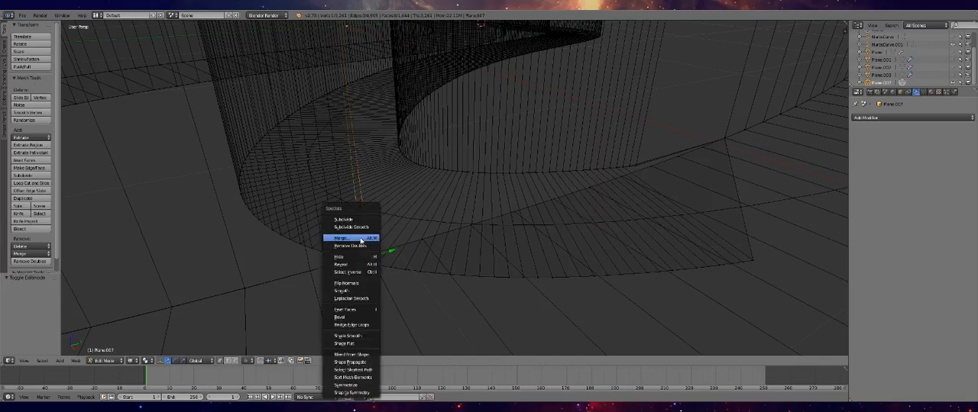
pyautogui.click(359, 239)
pyautogui.click(359, 239)
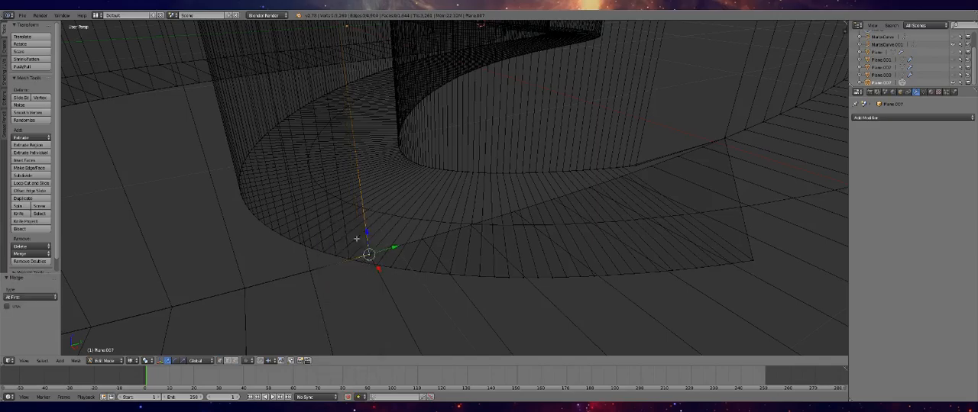
# Merge the adjacent branch floor-edge vertex into the outer wall's base corner vertex, using At Last
pyautogui.rightClick(362, 263)
pyautogui.keyDown('ctrl'); pyautogui.rightClick(752, 262); pyautogui.keyUp('ctrl')
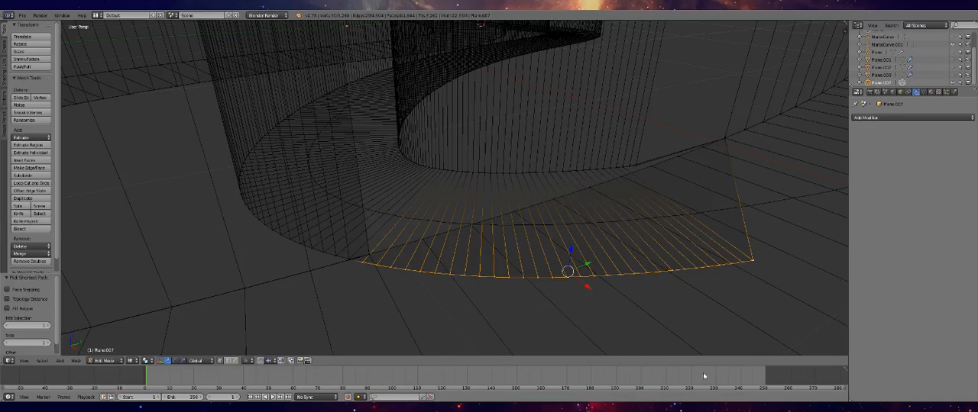
pyautogui.rightClick(366, 266)
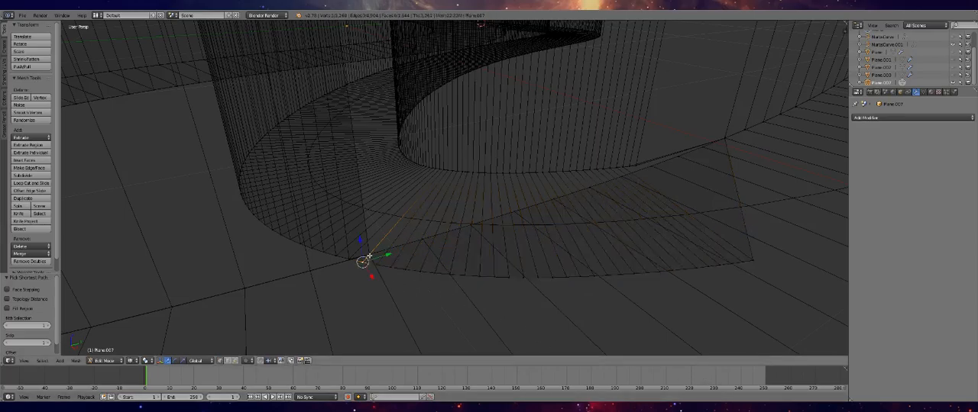
pyautogui.click(369, 257)
pyautogui.rightClick(373, 254)
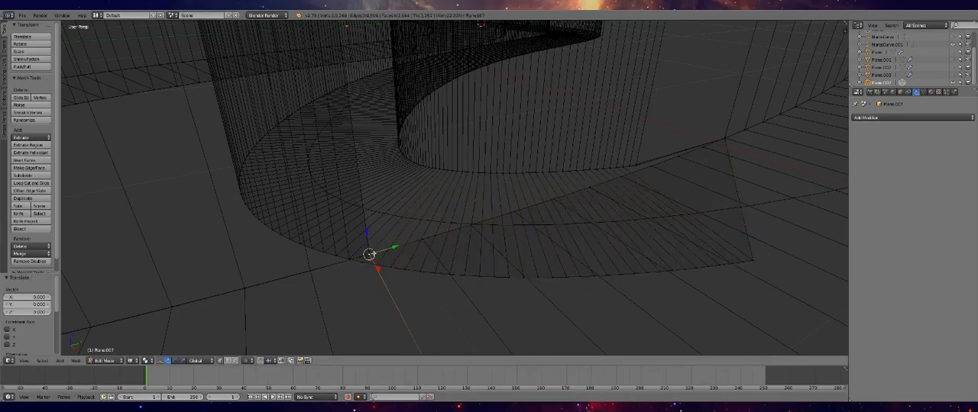
pyautogui.press('w')
pyautogui.click(372, 247)
pyautogui.click(378, 238)
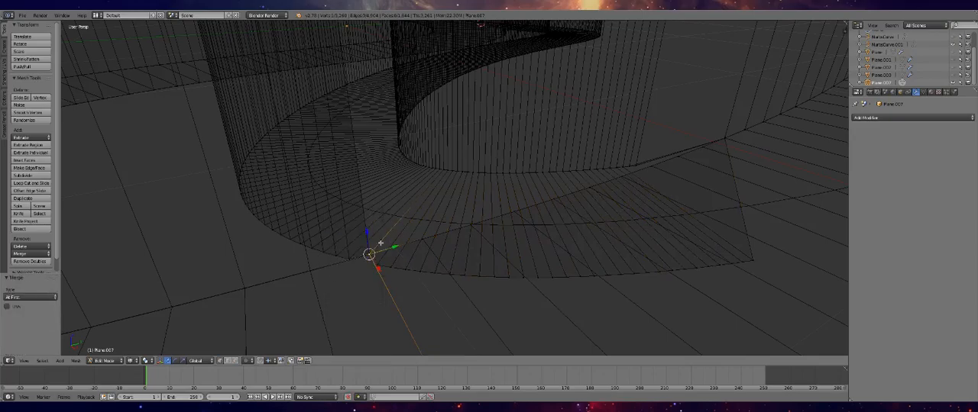
# Merge the first group of branch floor-edge vertices beside the outer wall into the nearest main track edge vertex, using At Last
pyautogui.rightClick(346, 259)
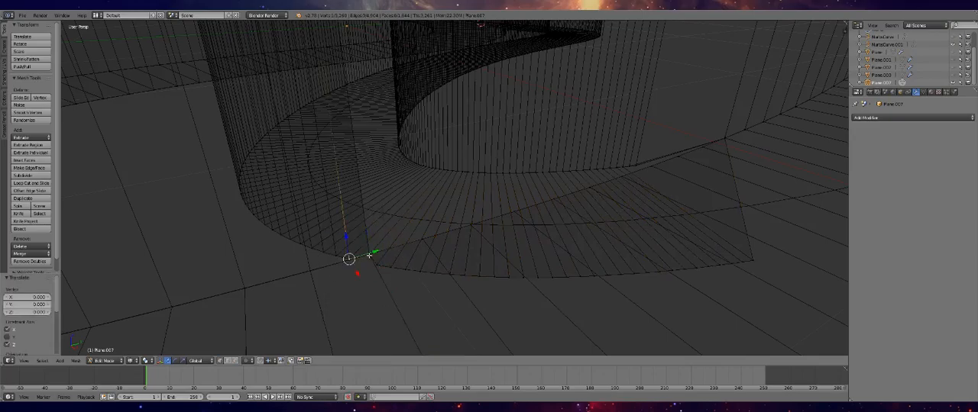
pyautogui.scroll(3, 375, 260)
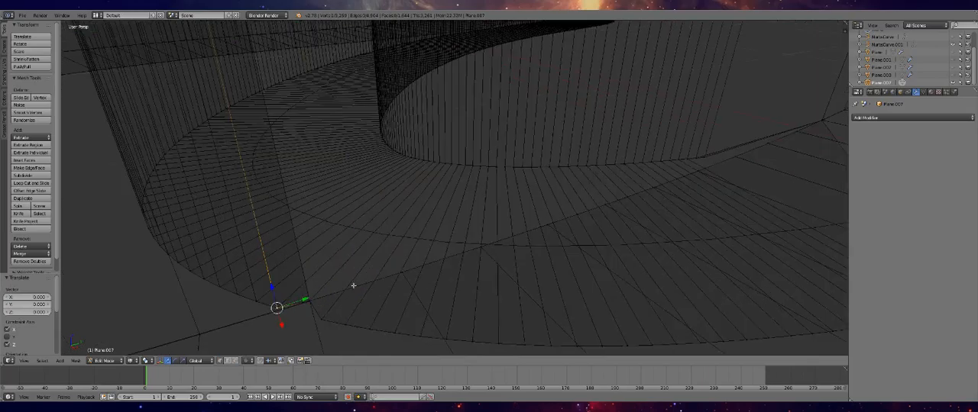
pyautogui.rightClick(309, 302)
pyautogui.rightClick(310, 307)
pyautogui.rightClick(320, 319)
pyautogui.keyDown('shift'); pyautogui.rightClick(344, 325); pyautogui.keyUp('shift')
pyautogui.keyDown('shift'); pyautogui.rightClick(364, 329); pyautogui.keyUp('shift')
pyautogui.keyDown('shift'); pyautogui.rightClick(397, 333); pyautogui.keyUp('shift')
pyautogui.keyDown('shift'); pyautogui.rightClick(397, 277); pyautogui.keyUp('shift')
pyautogui.press('w')
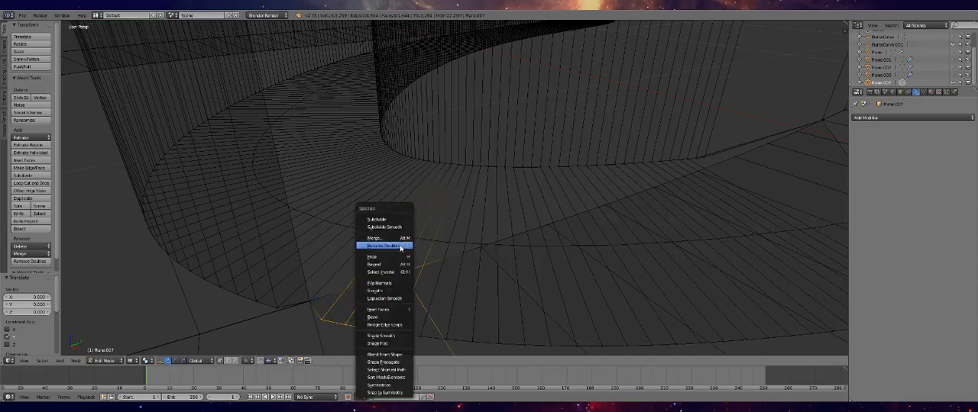
pyautogui.click(398, 239)
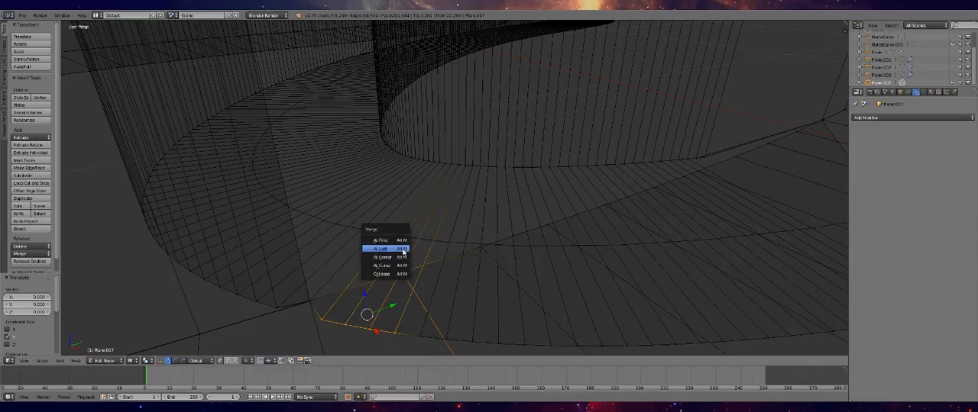
pyautogui.click(401, 249)
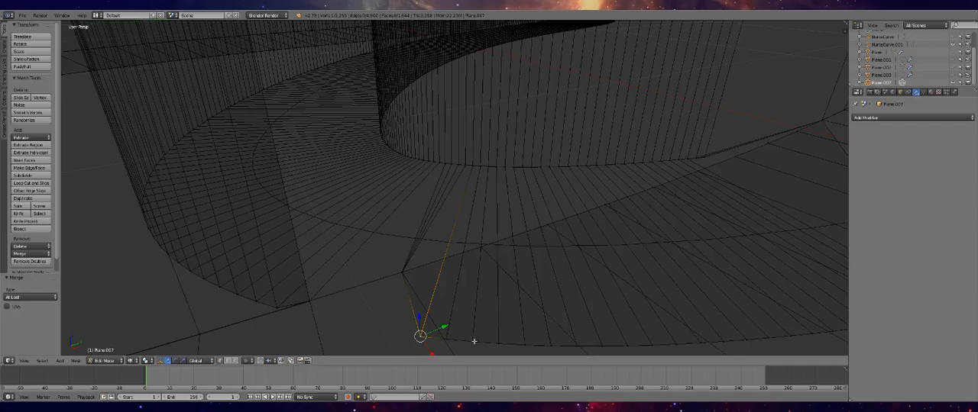
# Merge the next floor-edge vertices into the track edge vertex where the curved floor line meets it, using At Last
pyautogui.keyDown('ctrl'); pyautogui.rightClick(472, 341); pyautogui.keyUp('ctrl')
pyautogui.keyDown('ctrl'); pyautogui.rightClick(480, 247); pyautogui.keyUp('ctrl')
pyautogui.press('w')
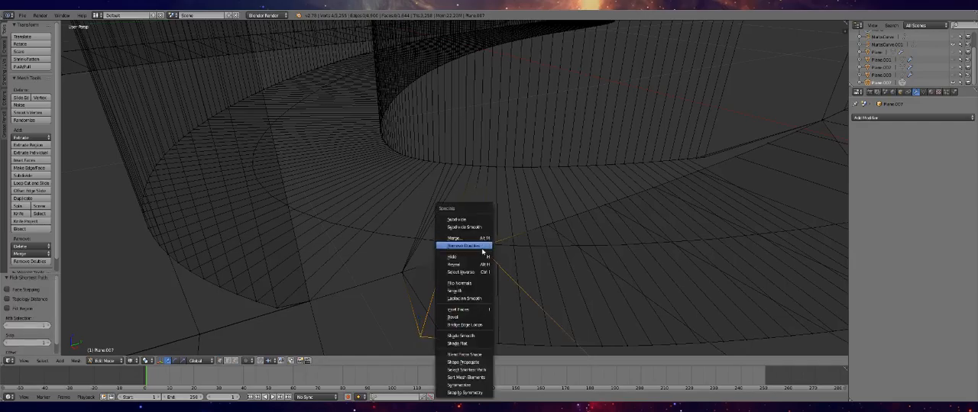
pyautogui.click(473, 238)
pyautogui.click(478, 243)
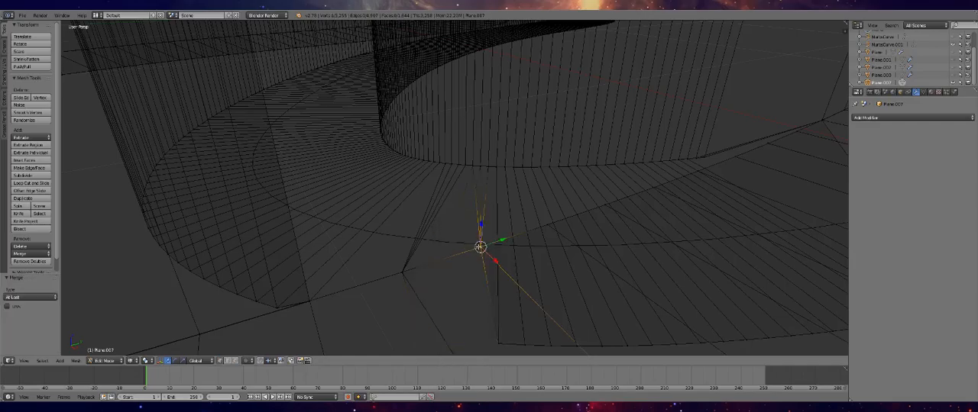
# Merge the following run of branch floor-edge vertices into the third vertex along the main track's edge, using At Last
pyautogui.rightClick(499, 342)
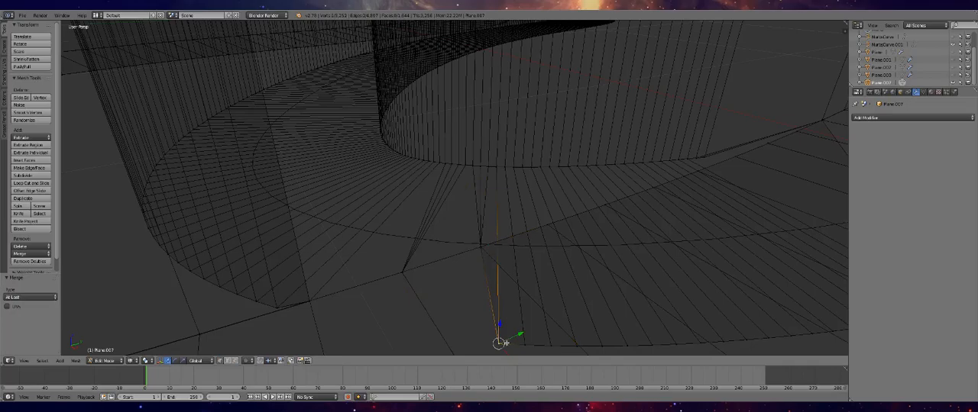
pyautogui.keyDown('ctrl'); pyautogui.rightClick(600, 346); pyautogui.keyUp('ctrl')
pyautogui.rightClick(498, 344)
pyautogui.keyDown('ctrl'); pyautogui.rightClick(599, 345); pyautogui.keyUp('ctrl')
pyautogui.click(550, 225)
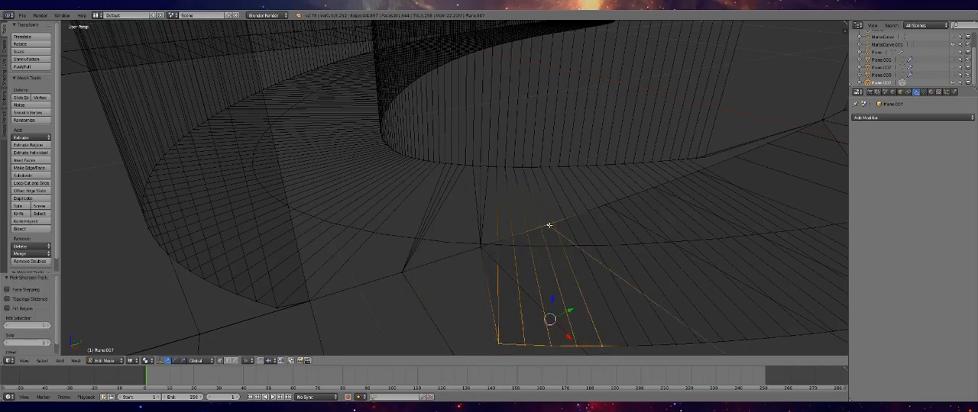
pyautogui.press('w')
pyautogui.click(550, 223)
pyautogui.click(548, 223)
# Merge the fourth group of overhanging branch floor vertices into its matching main track edge vertex, using At Last
pyautogui.rightClick(627, 345)
pyautogui.click(626, 345)
pyautogui.moveTo(663, 345)
pyautogui.mouseDown(button='middle')
pyautogui.moveTo(650, 338)
pyautogui.moveTo(674, 346)
pyautogui.moveTo(661, 344)
pyautogui.mouseUp(button='middle')
pyautogui.keyDown('ctrl'); pyautogui.click(603, 307); pyautogui.keyUp('ctrl')
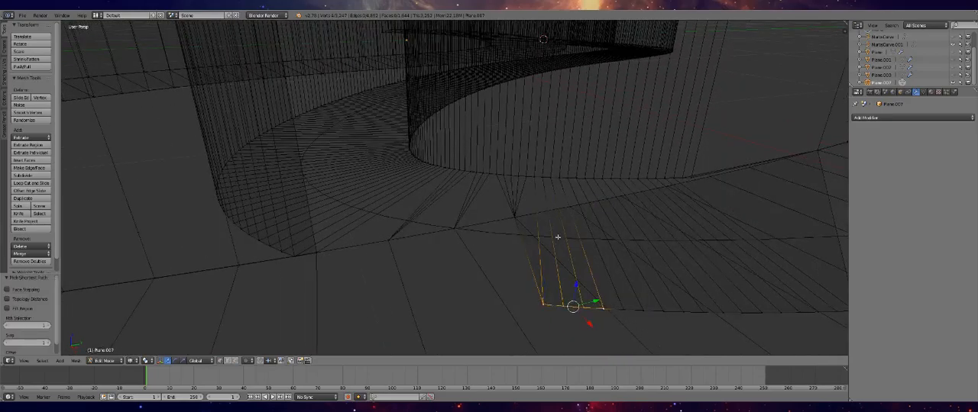
pyautogui.keyDown('shift'); pyautogui.rightClick(570, 209); pyautogui.keyUp('shift')
pyautogui.press('w')
pyautogui.click(571, 212)
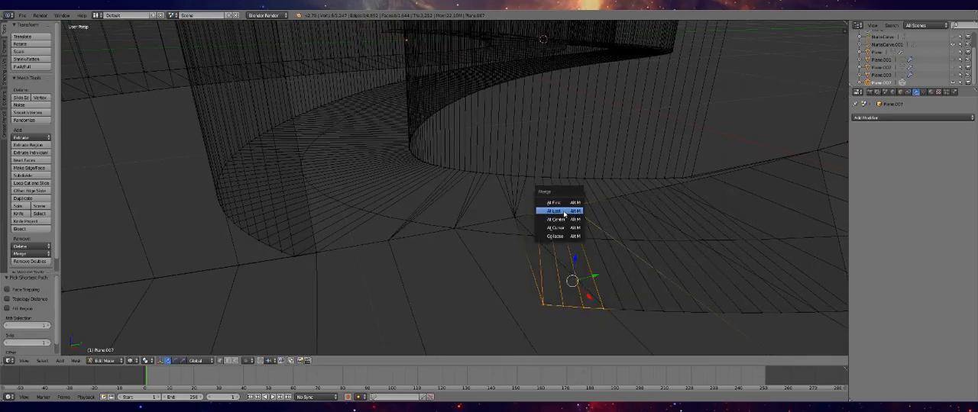
pyautogui.click(564, 213)
# Merge the fifth group of overhanging floor vertices into the adjacent vertex on the main track's edge, using At Last
pyautogui.rightClick(623, 309)
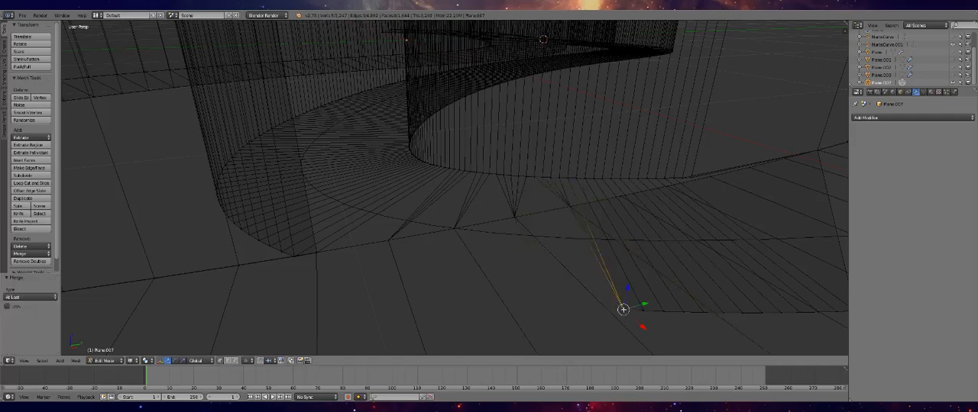
pyautogui.keyDown('ctrl'); pyautogui.rightClick(702, 311); pyautogui.keyUp('ctrl')
pyautogui.keyDown('ctrl'); pyautogui.rightClick(634, 212); pyautogui.keyUp('ctrl')
pyautogui.press('w')
pyautogui.click(628, 203)
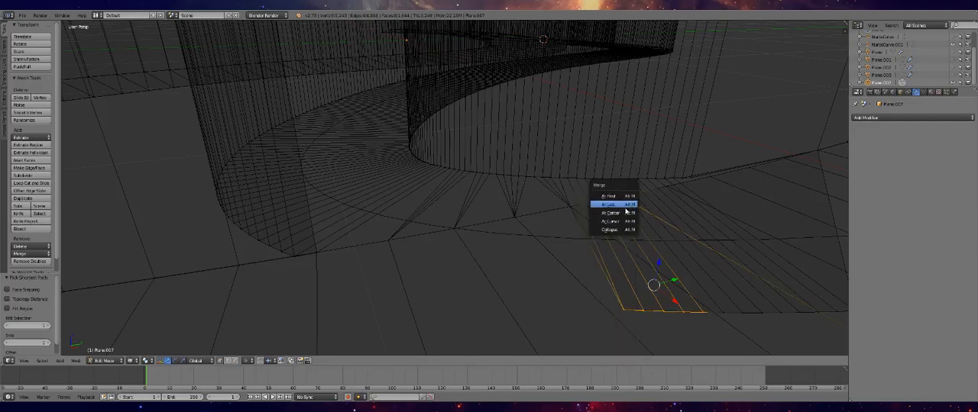
pyautogui.click(628, 205)
# Merge the sixth group of overhanging floor vertices into the track edge vertex near the inner wall's end, using At Last
pyautogui.rightClick(721, 312)
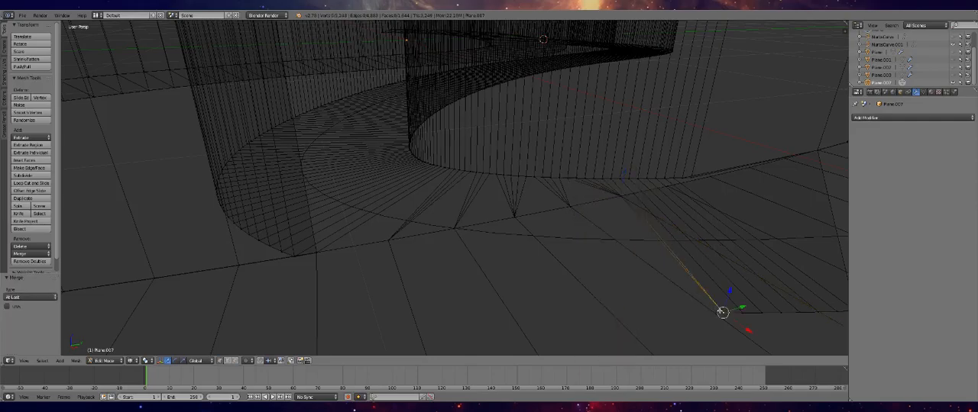
pyautogui.keyDown('ctrl'); pyautogui.rightClick(815, 311); pyautogui.keyUp('ctrl')
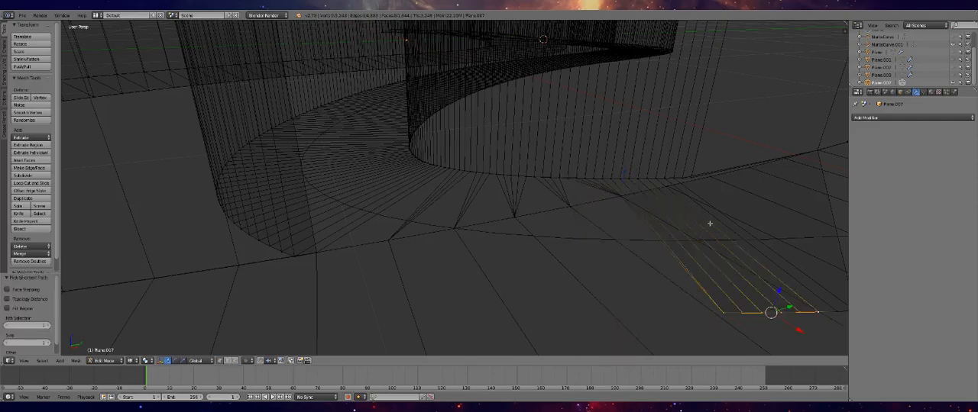
pyautogui.keyDown('ctrl'); pyautogui.rightClick(666, 185); pyautogui.keyUp('ctrl')
pyautogui.press('w')
pyautogui.click(671, 194)
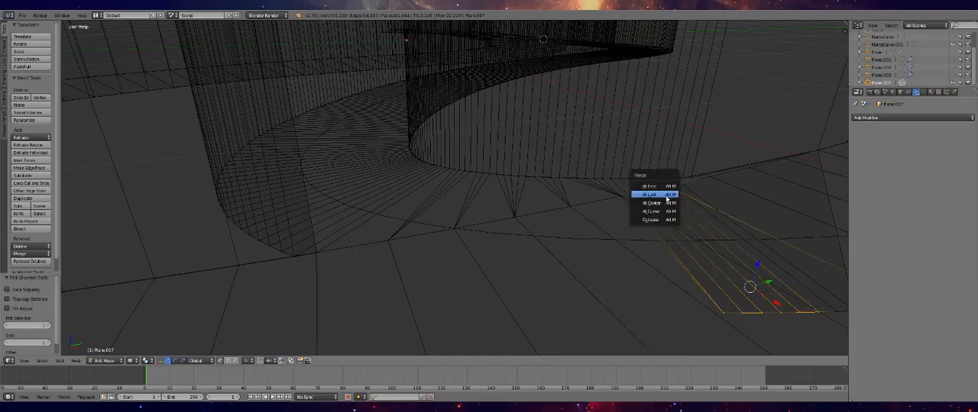
pyautogui.click(672, 198)
# Merge the last overhanging branch floor vertices into the main track edge vertex just past the inner wall, using At Last
pyautogui.moveTo(682, 231); pyautogui.dragTo(585, 270, button='middle')
pyautogui.rightClick(595, 302)
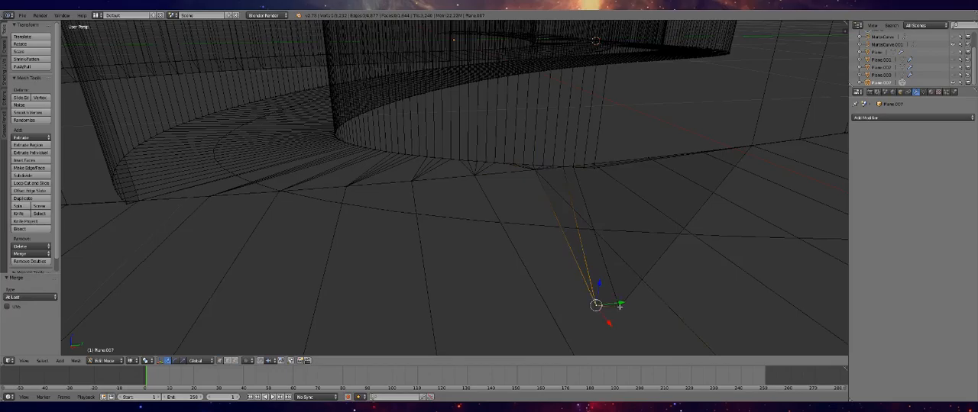
pyautogui.moveTo(621, 306); pyautogui.dragTo(559, 245, button='middle')
pyautogui.keyDown('shift'); pyautogui.rightClick(569, 233); pyautogui.keyUp('shift')
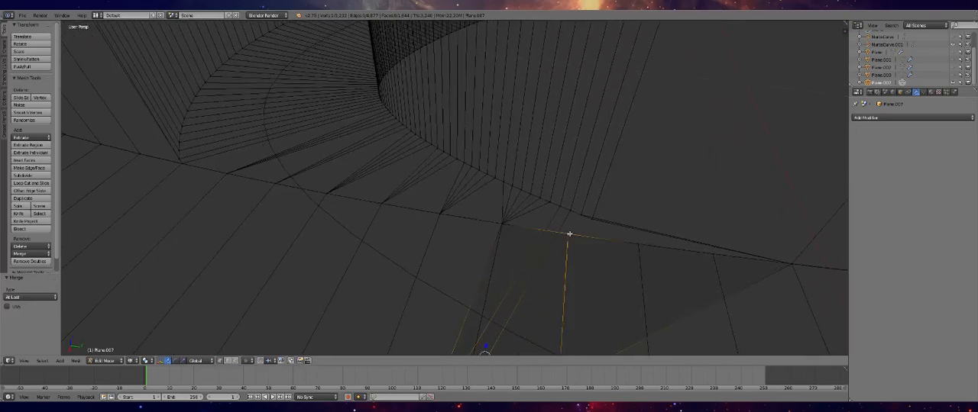
pyautogui.press('w')
pyautogui.click(567, 234)
pyautogui.click(567, 239)
# Merge the closely spaced vertices at the base of the inner branch wall's end, using At Last
pyautogui.rightClick(590, 219)
pyautogui.rightClick(584, 217)
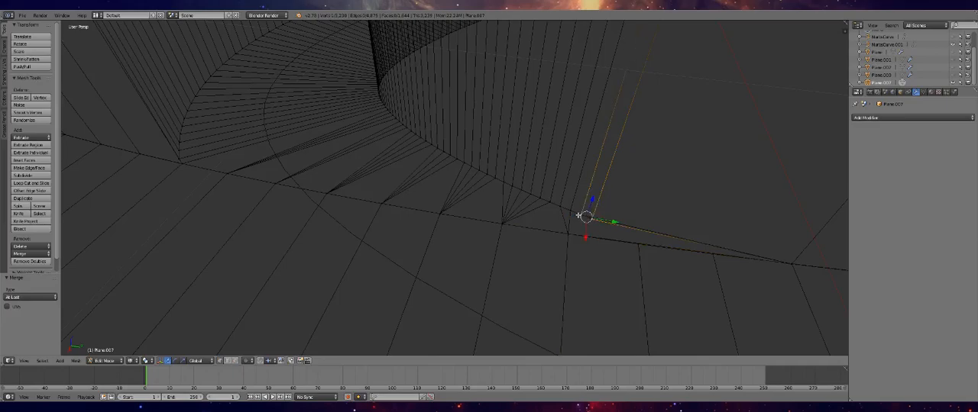
pyautogui.press('w')
pyautogui.click(586, 220)
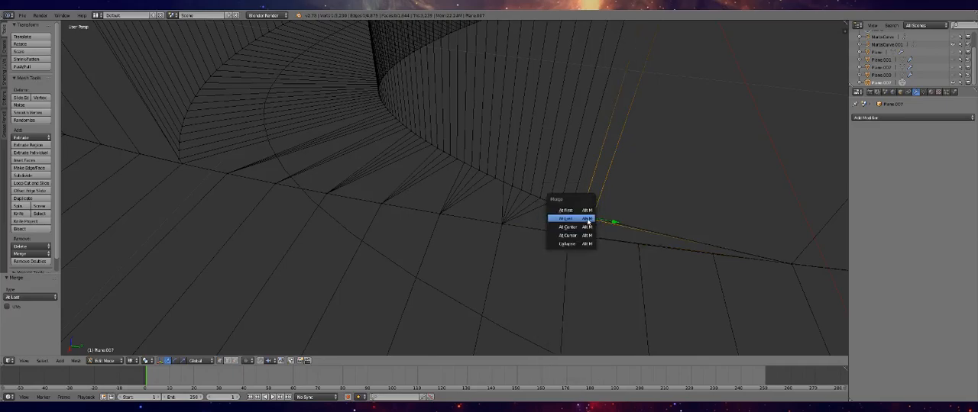
pyautogui.click(586, 216)
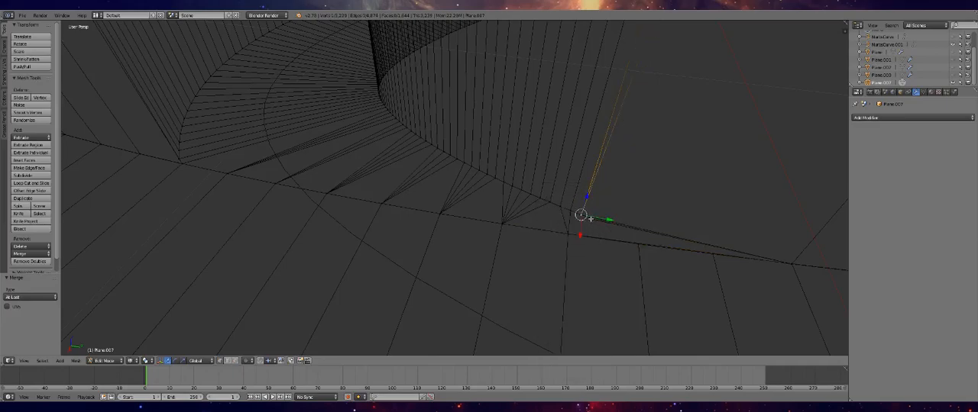
pyautogui.click(591, 219)
pyautogui.press('w')
pyautogui.click(585, 221)
pyautogui.click(589, 219)
# Merge the two neighbouring vertices at the top of the inner branch wall's end, using At First
pyautogui.moveTo(616, 175); pyautogui.dragTo(631, 138, button='middle')
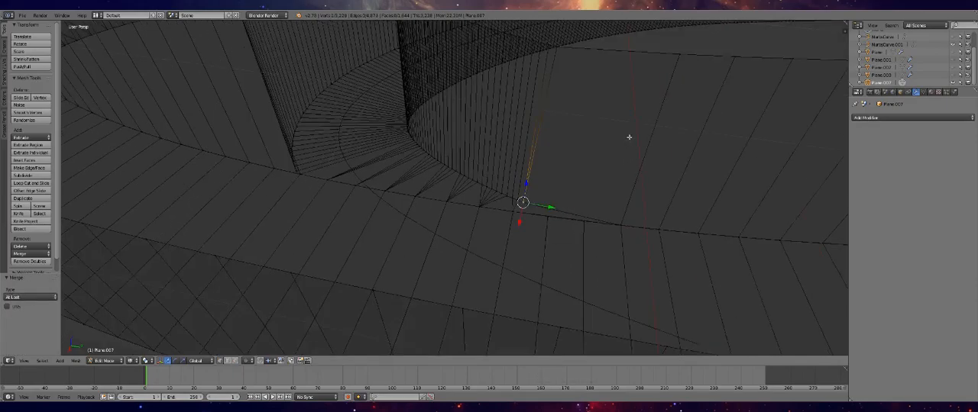
pyautogui.rightClick(547, 44)
pyautogui.click(558, 48)
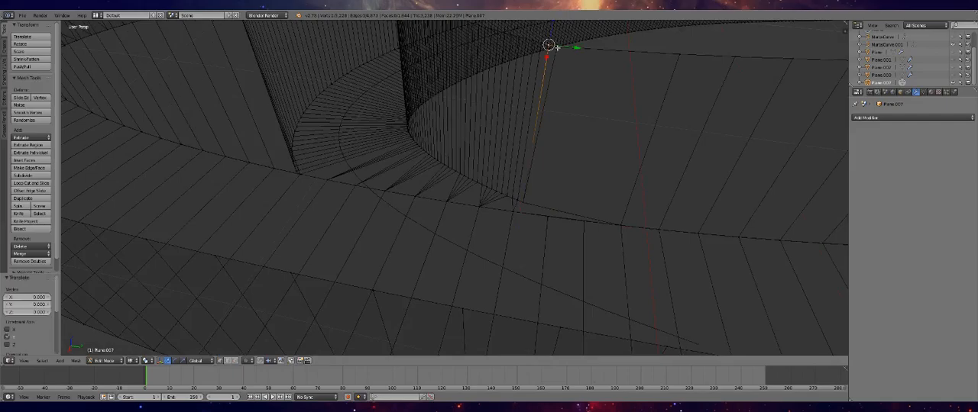
pyautogui.rightClick(542, 45)
pyautogui.rightClick(556, 48)
pyautogui.keyDown('shift'); pyautogui.rightClick(548, 45); pyautogui.keyUp('shift')
pyautogui.press('w')
pyautogui.click(550, 45)
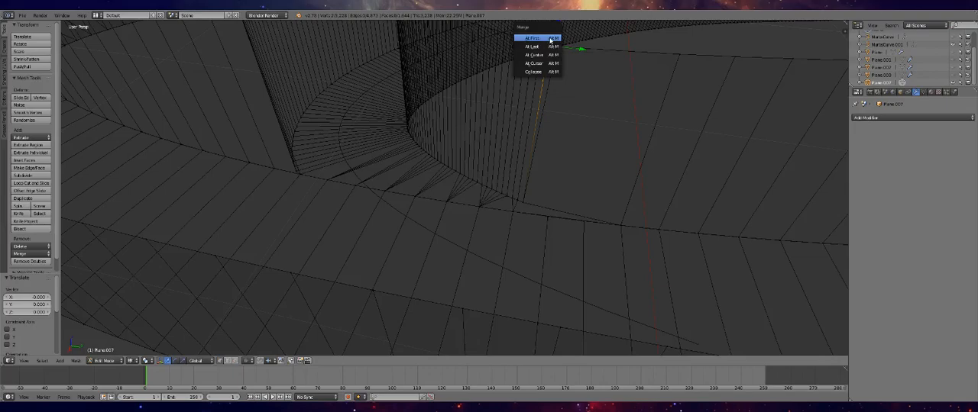
pyautogui.click(551, 38)
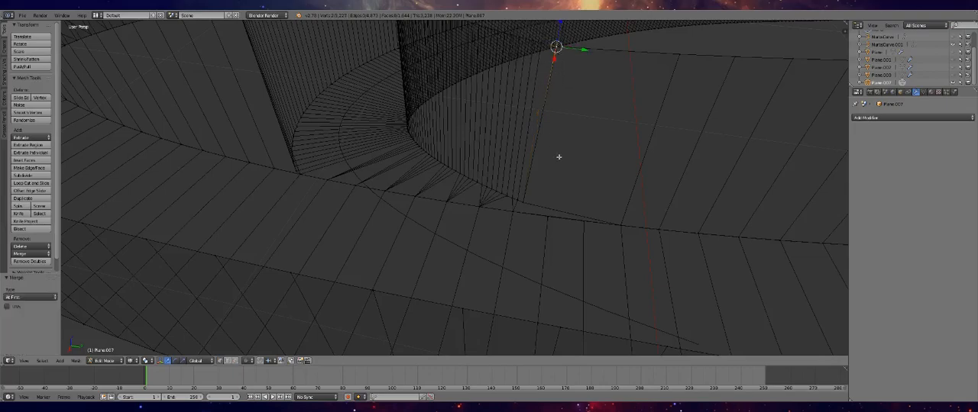
pyautogui.press('k')
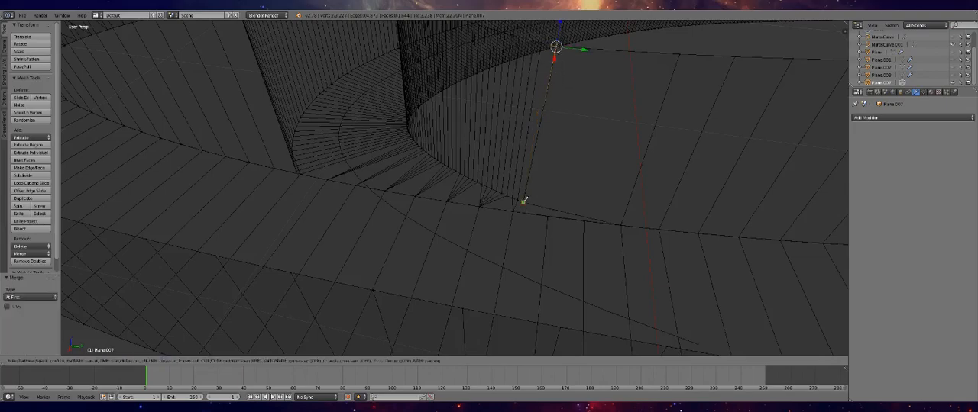
pyautogui.press('Escape')
pyautogui.press('k')
pyautogui.press('Escape')
# Delete the long redundant edge and its face overlapping the main track's edge segments beside the inner wall's end
pyautogui.scroll(5, 566, 229)
pyautogui.scroll(2, 524, 253)
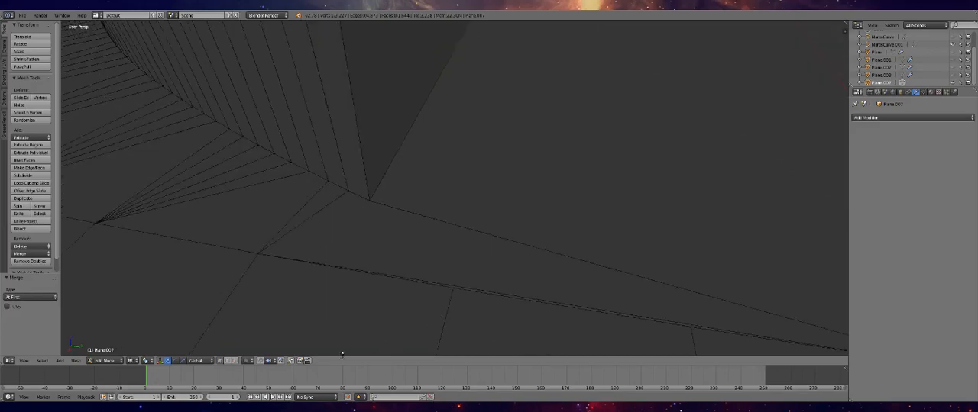
pyautogui.rightClick(410, 281)
pyautogui.keyDown('alt'); pyautogui.rightClick(438, 282); pyautogui.keyUp('alt')
pyautogui.scroll(-2, 438, 284)
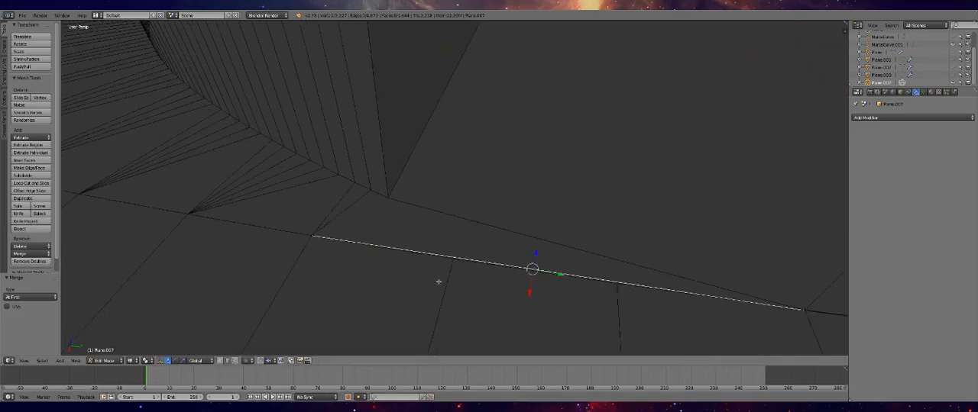
pyautogui.press('x')
pyautogui.click(417, 290)
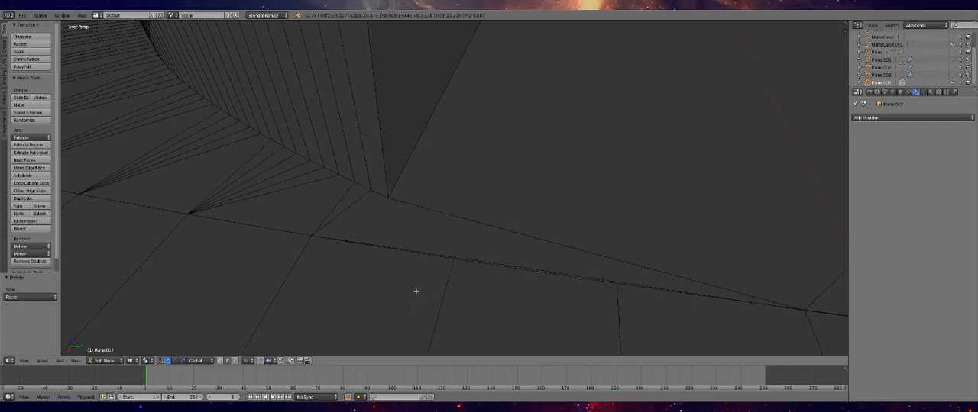
pyautogui.keyDown('alt'); pyautogui.rightClick(444, 255); pyautogui.keyUp('alt')
pyautogui.press('x')
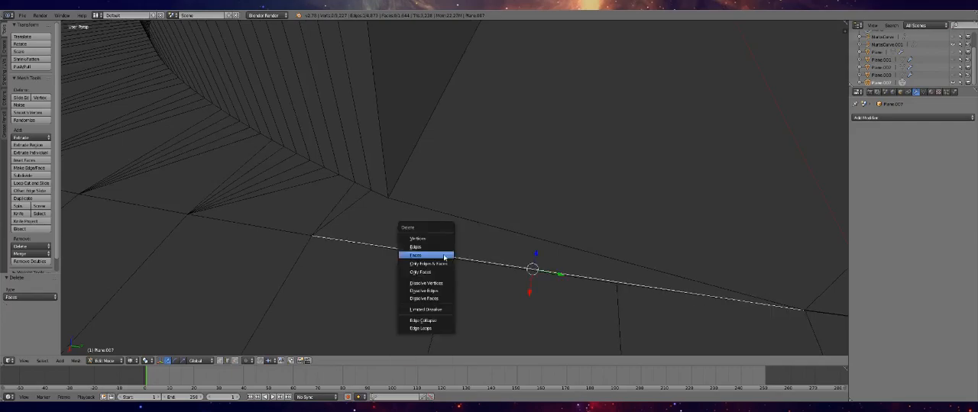
pyautogui.click(446, 245)
pyautogui.keyDown('alt'); pyautogui.rightClick(447, 251); pyautogui.keyUp('alt')
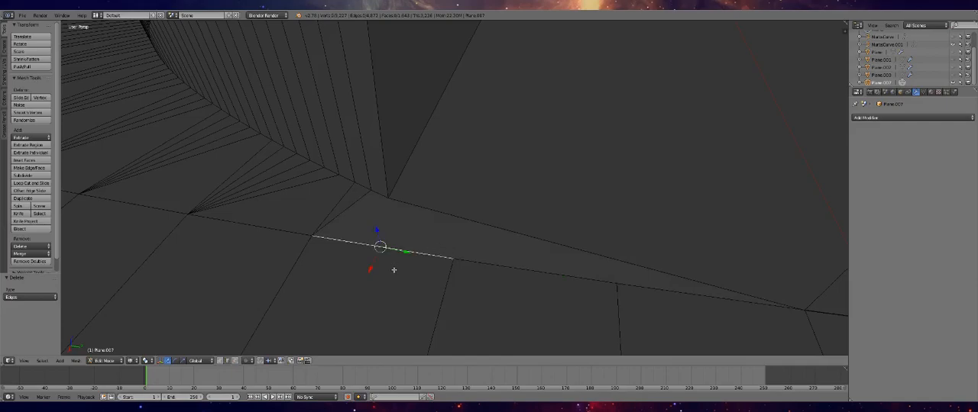
# Switch the viewport to solid shading and return to mesh editing at the open gap beside the track edge
pyautogui.click(235, 362)
pyautogui.moveTo(457, 247)
pyautogui.mouseDown(button='middle')
pyautogui.moveTo(443, 236)
pyautogui.moveTo(389, 259)
pyautogui.moveTo(413, 235)
pyautogui.moveTo(417, 203)
pyautogui.moveTo(402, 223)
pyautogui.mouseUp(button='middle')
pyautogui.press('Tab')
pyautogui.press('Tab')
pyautogui.press('Tab')
pyautogui.click(138, 360)
pyautogui.click(147, 336)
pyautogui.moveTo(347, 213)
pyautogui.mouseDown(button='middle')
pyautogui.moveTo(334, 220)
pyautogui.moveTo(364, 227)
pyautogui.moveTo(344, 231)
pyautogui.moveTo(366, 238)
pyautogui.mouseUp(button='middle')
pyautogui.press('Tab')
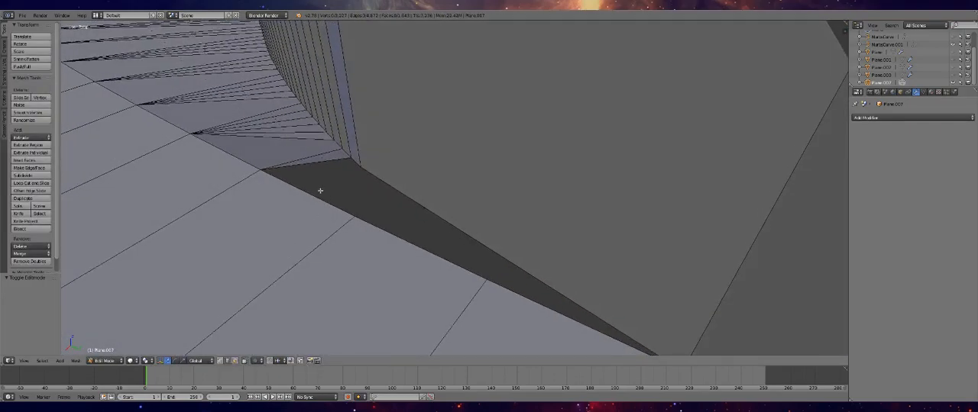
# Select the edges around the narrow gap between the inner wall's base and the main track, and fill it with a face
pyautogui.rightClick(334, 159)
pyautogui.keyDown('ctrl'); pyautogui.rightClick(394, 188); pyautogui.keyUp('ctrl')
pyautogui.keyDown('ctrl'); pyautogui.rightClick(370, 223); pyautogui.keyUp('ctrl')
pyautogui.keyDown('ctrl'); pyautogui.rightClick(504, 285); pyautogui.keyUp('ctrl')
pyautogui.press('f')
# Examine the filled gap and the whole branch joint in object mode
pyautogui.press('Tab')
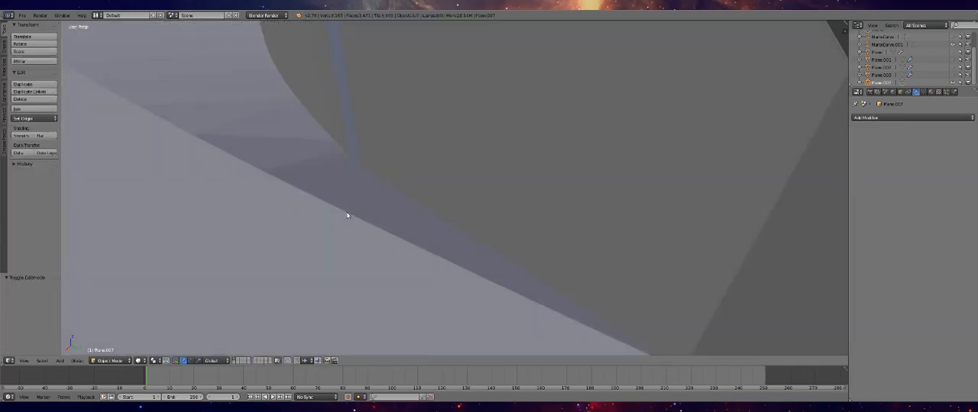
pyautogui.moveTo(354, 215); pyautogui.dragTo(415, 184, button='middle')
pyautogui.scroll(-4, 426, 155)
pyautogui.moveTo(426, 155); pyautogui.dragTo(432, 183, button='middle')
pyautogui.scroll(-4, 425, 142)
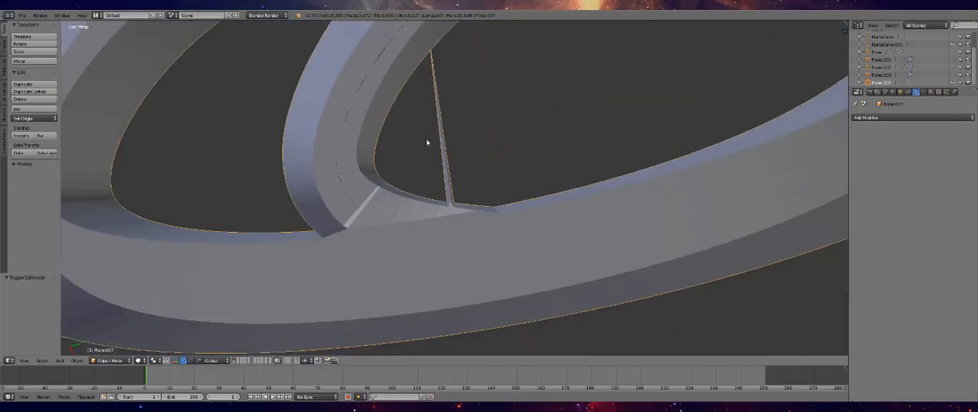
pyautogui.scroll(-3, 429, 95)
pyautogui.scroll(4, 429, 94)
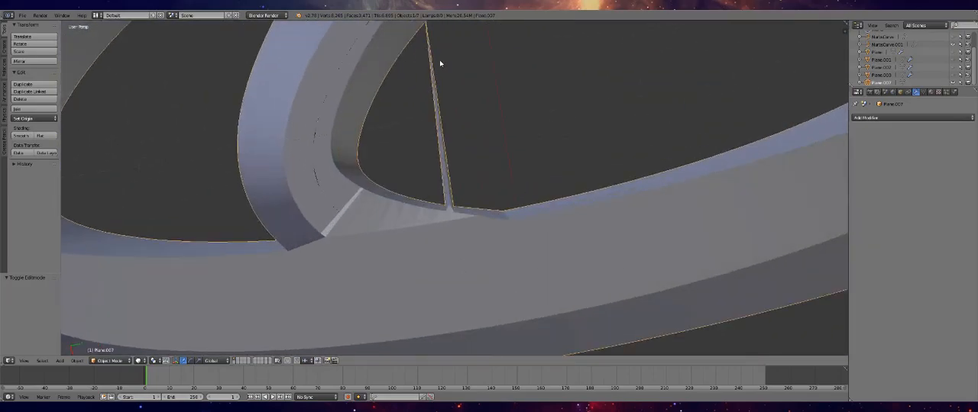
# Undo the last mesh edits that filled the narrow gap at the inner wall and return to object mode at the joint
pyautogui.press('Tab')
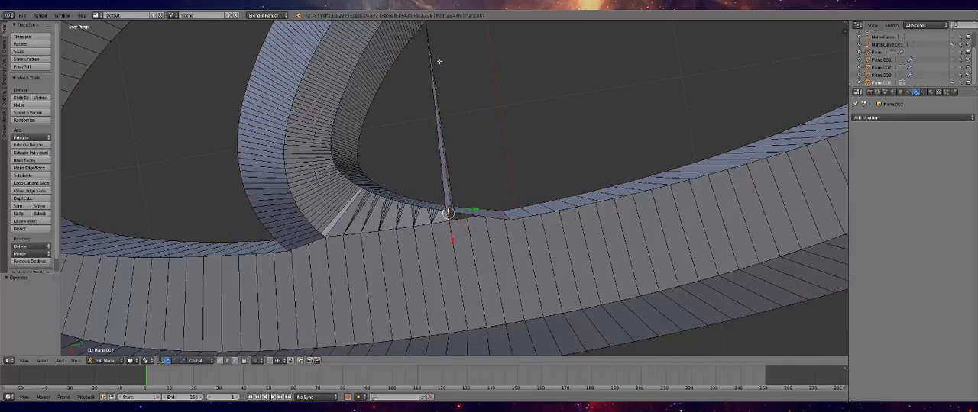
pyautogui.press('3')
pyautogui.hotkey('ctrl', 'z')
pyautogui.hotkey('ctrl', 'z')
pyautogui.hotkey('ctrl', 'z')
pyautogui.hotkey('ctrl', 'z')
pyautogui.hotkey('ctrl', 'z')
pyautogui.hotkey('ctrl', 'z')
pyautogui.hotkey('ctrl', 'z')
pyautogui.hotkey('ctrl', 'z')
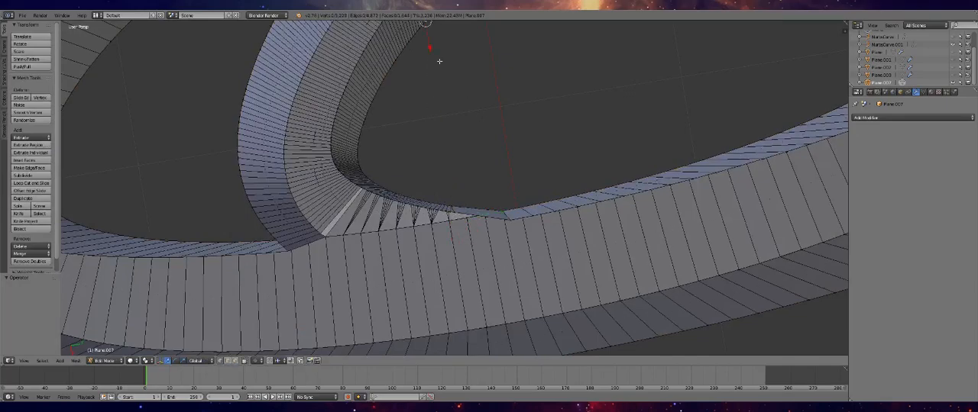
pyautogui.scroll(-4, 443, 57)
pyautogui.scroll(7, 465, 188)
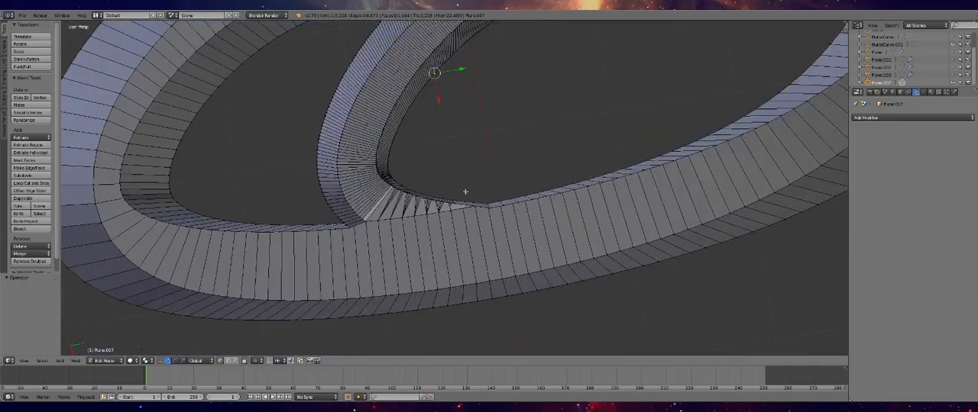
pyautogui.press('Tab')
pyautogui.moveTo(465, 211); pyautogui.dragTo(339, 159, button='middle')
pyautogui.press('Tab')
pyautogui.press('Tab')
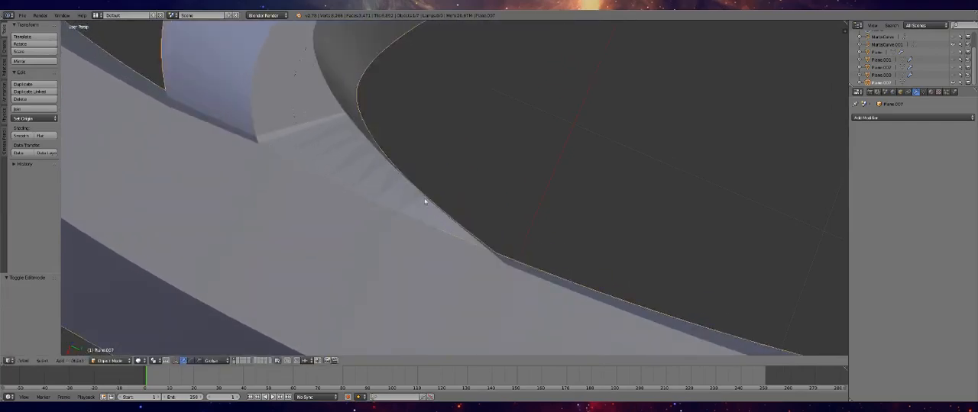
# Try a Corrective Smooth modifier with Only Smooth and Pin Boundaries and an adjusted repeat count on the track, and remove it
pyautogui.click(867, 119)
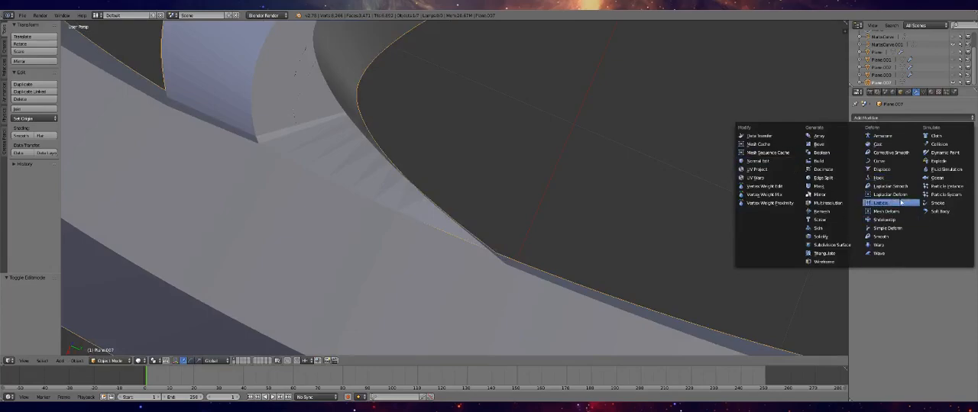
pyautogui.click(890, 153)
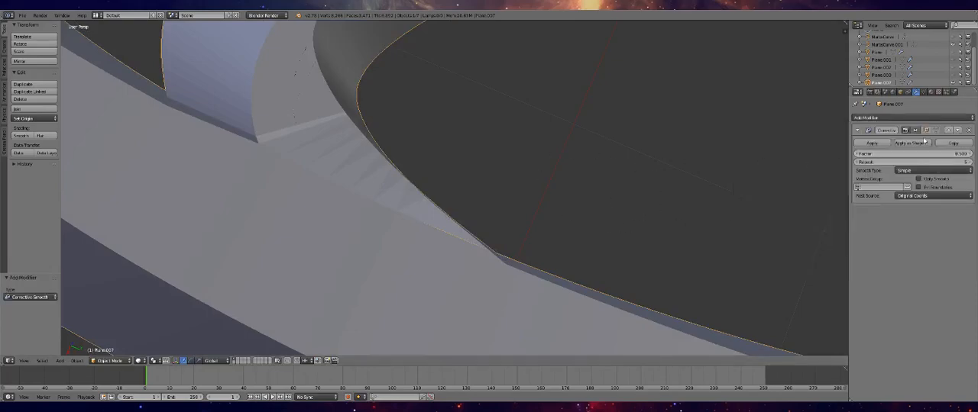
pyautogui.click(917, 180)
pyautogui.click(919, 188)
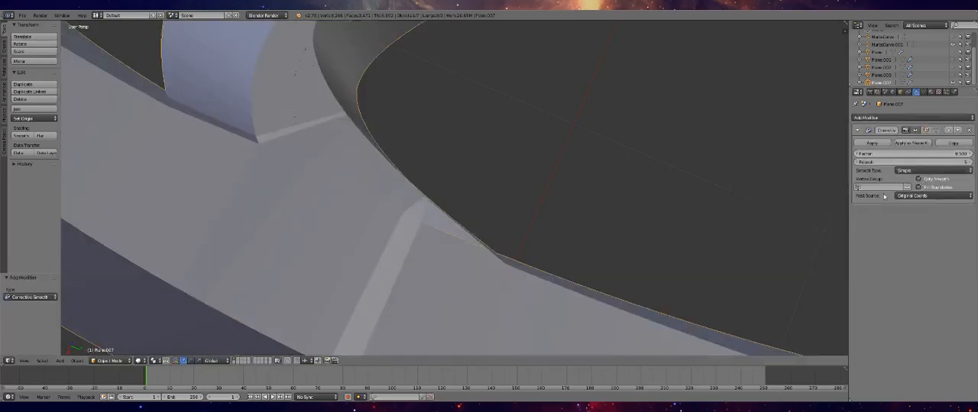
pyautogui.scroll(-2, 526, 205)
pyautogui.moveTo(526, 206); pyautogui.dragTo(721, 181, button='middle')
pyautogui.moveTo(895, 163); pyautogui.dragTo(936, 163)
pyautogui.moveTo(355, 267); pyautogui.dragTo(345, 240, button='middle')
pyautogui.click(967, 130)
# Examine the branch joint's edge layout in wireframe display and return the viewport to solid shading
pyautogui.moveTo(397, 211); pyautogui.dragTo(498, 226, button='middle')
pyautogui.moveTo(507, 197)
pyautogui.mouseDown(button='middle')
pyautogui.moveTo(458, 247)
pyautogui.moveTo(394, 267)
pyautogui.moveTo(367, 263)
pyautogui.mouseUp(button='middle')
pyautogui.click(142, 361)
pyautogui.click(153, 343)
pyautogui.moveTo(170, 328)
pyautogui.mouseDown(button='middle')
pyautogui.moveTo(316, 236)
pyautogui.moveTo(328, 194)
pyautogui.mouseUp(button='middle')
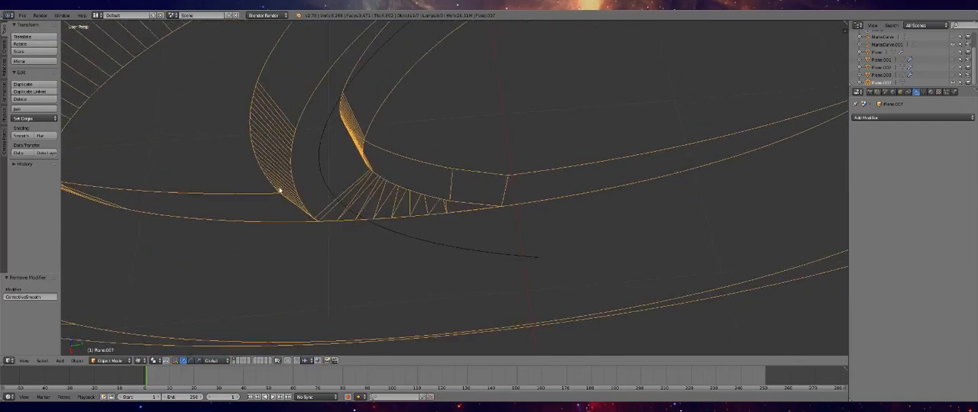
pyautogui.click(143, 361)
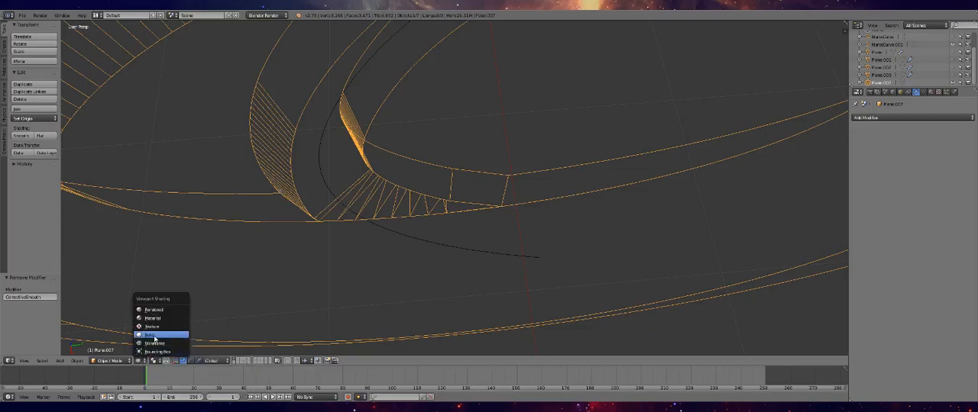
pyautogui.click(155, 336)
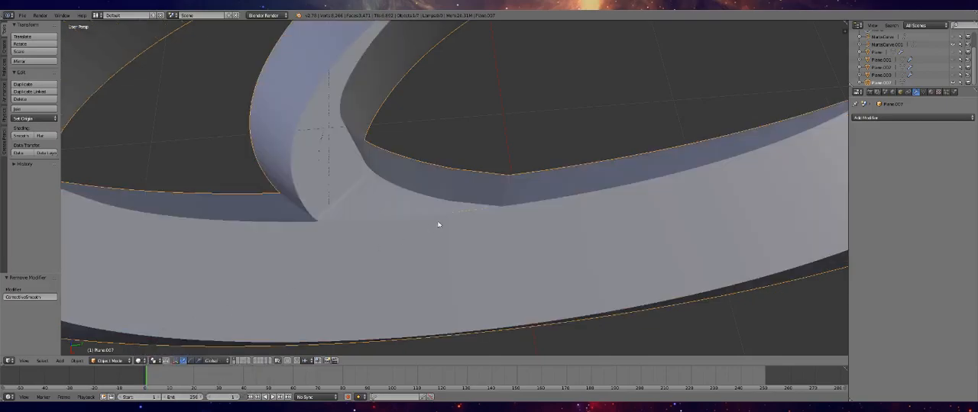
# Add a Triangulate modifier to the track, apply it, and check the triangulated mesh around the joint in edit mode
pyautogui.click(910, 118)
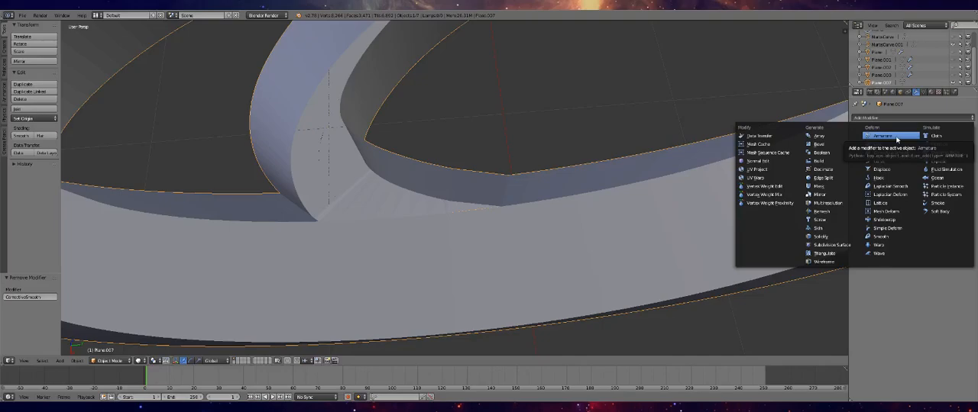
pyautogui.press('Escape')
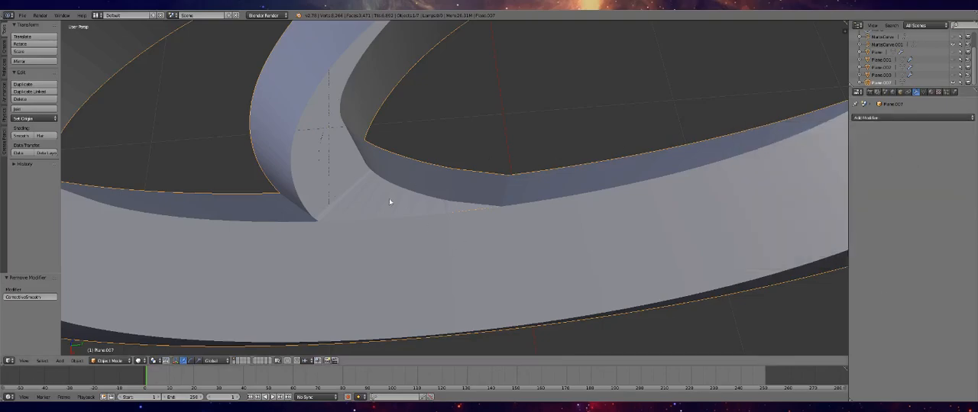
pyautogui.click(871, 118)
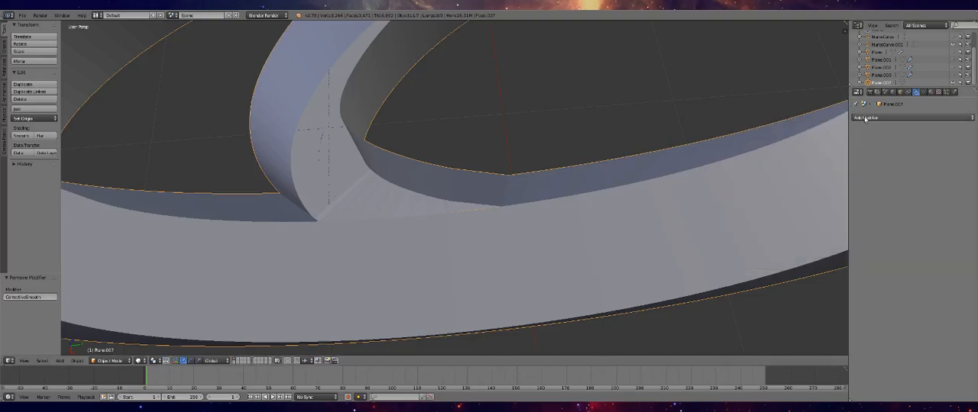
pyautogui.click(870, 117)
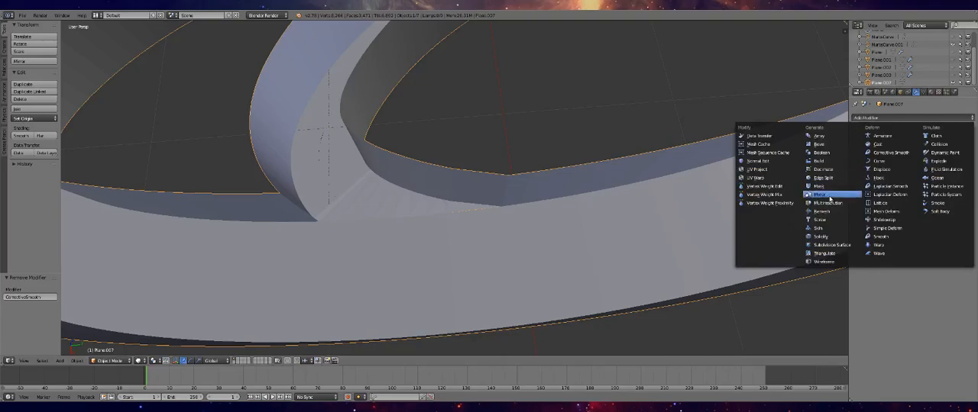
pyautogui.click(830, 255)
pyautogui.moveTo(459, 223); pyautogui.dragTo(764, 171, button='middle')
pyautogui.click(925, 163)
pyautogui.click(925, 154)
pyautogui.click(881, 143)
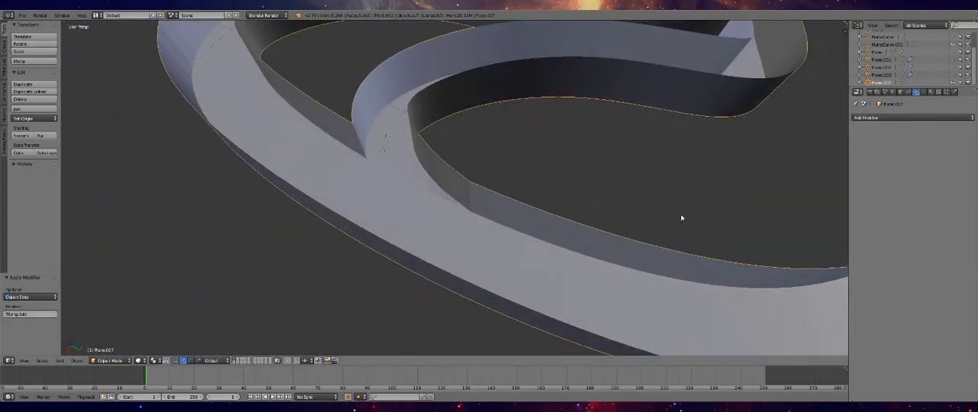
pyautogui.press('Tab')
pyautogui.moveTo(355, 284); pyautogui.dragTo(461, 242, button='middle')
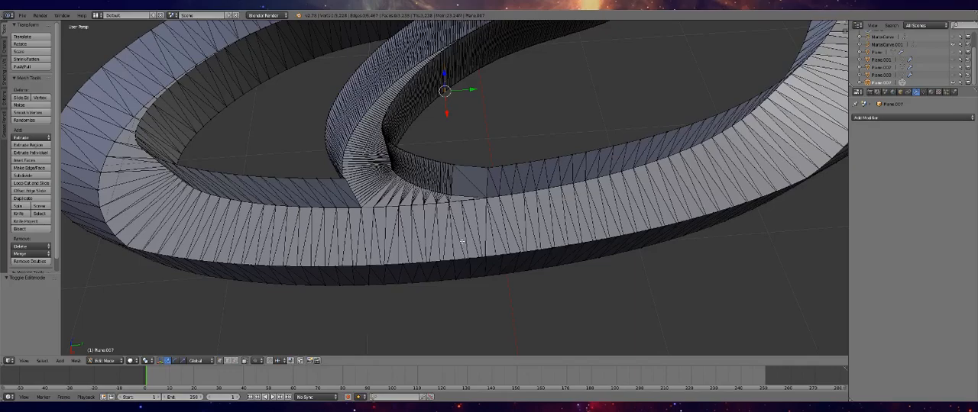
pyautogui.press('Tab')
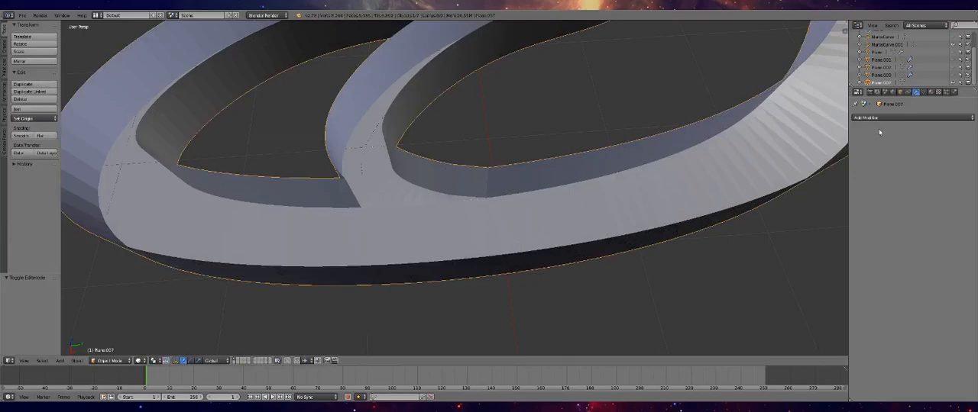
# Try a Corrective Smooth modifier with Only Smooth and Pin Boundaries on the triangulated track, and remove it
pyautogui.click(886, 118)
pyautogui.click(886, 153)
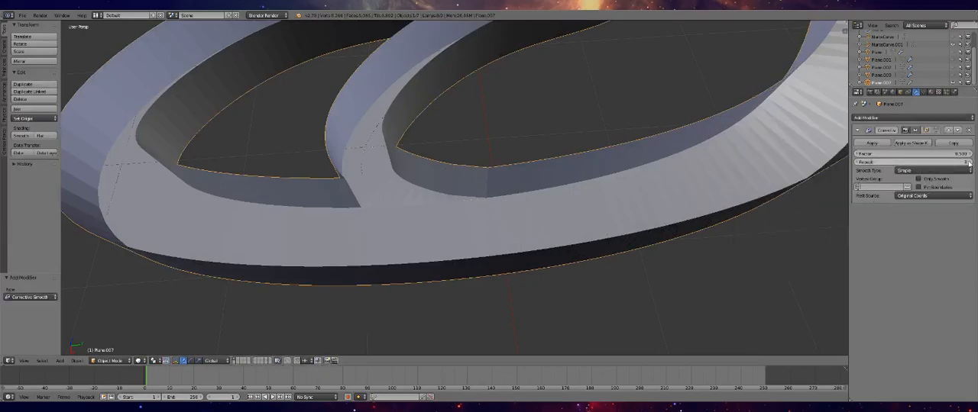
pyautogui.click(932, 179)
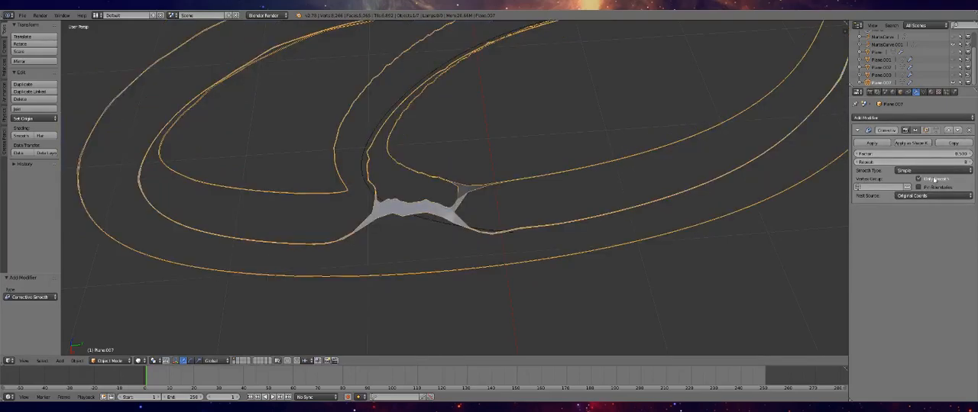
pyautogui.click(932, 188)
pyautogui.moveTo(523, 181); pyautogui.dragTo(597, 160, button='middle')
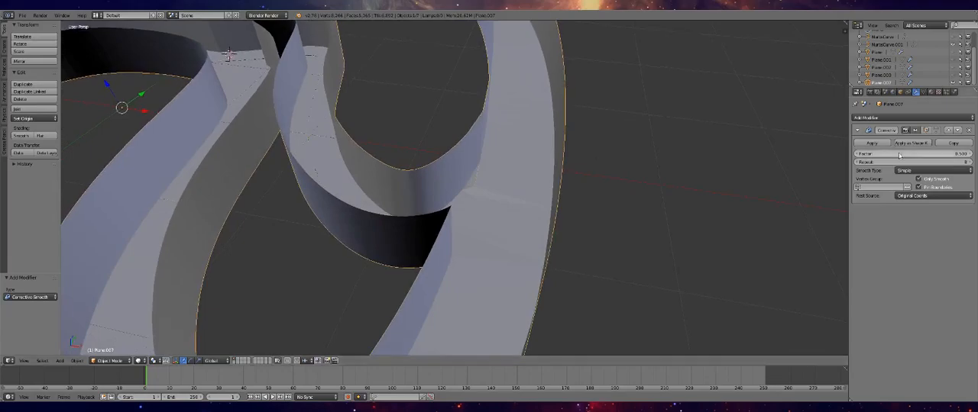
pyautogui.click(969, 130)
# Add a Subdivision Surface modifier to the track and compare Simple with Catmull-Clark subdivision around the branch joint
pyautogui.click(964, 118)
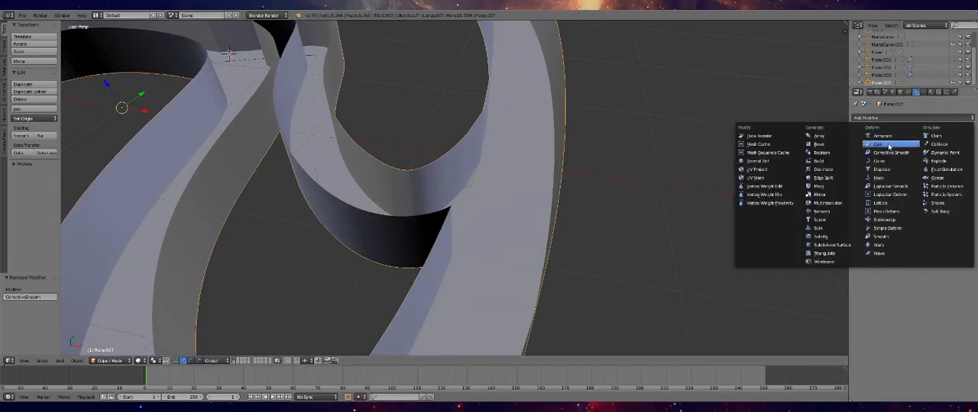
pyautogui.click(832, 244)
pyautogui.moveTo(833, 244); pyautogui.dragTo(535, 207, button='middle')
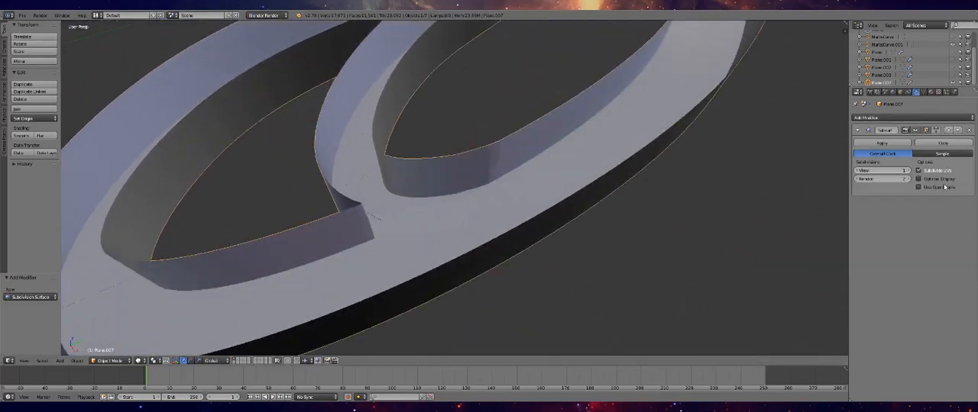
pyautogui.click(932, 154)
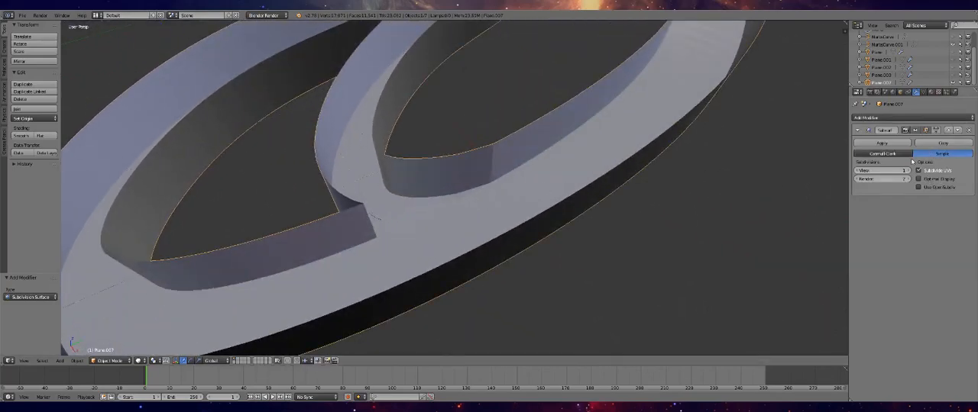
pyautogui.click(905, 154)
pyautogui.scroll(8, 539, 207)
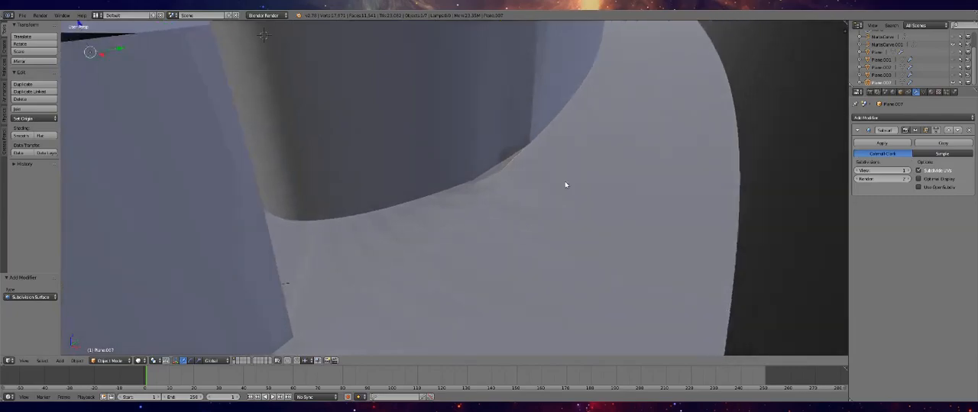
pyautogui.moveTo(564, 182)
pyautogui.mouseDown(button='middle')
pyautogui.moveTo(585, 164)
pyautogui.moveTo(573, 185)
pyautogui.mouseUp(button='middle')
pyautogui.moveTo(489, 190)
pyautogui.mouseDown(button='middle')
pyautogui.moveTo(485, 175)
pyautogui.moveTo(502, 159)
pyautogui.moveTo(548, 137)
pyautogui.moveTo(578, 141)
pyautogui.moveTo(578, 157)
pyautogui.moveTo(472, 193)
pyautogui.moveTo(451, 213)
pyautogui.moveTo(483, 199)
pyautogui.mouseUp(button='middle')
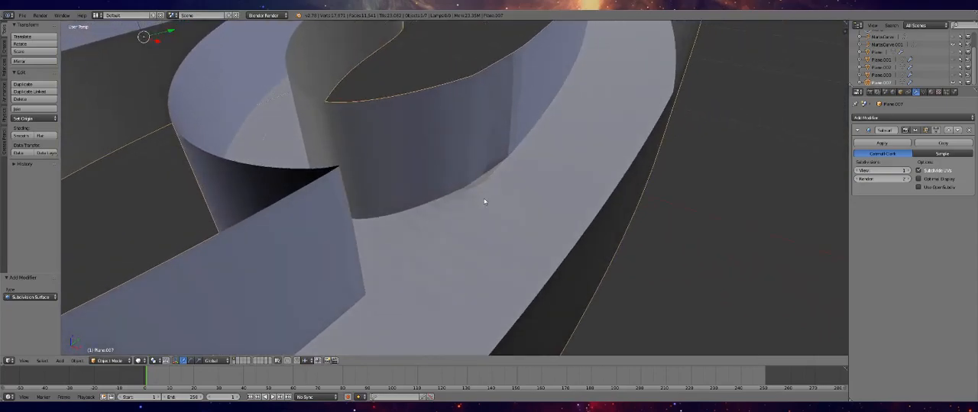
pyautogui.press('Tab')
pyautogui.press('Tab')
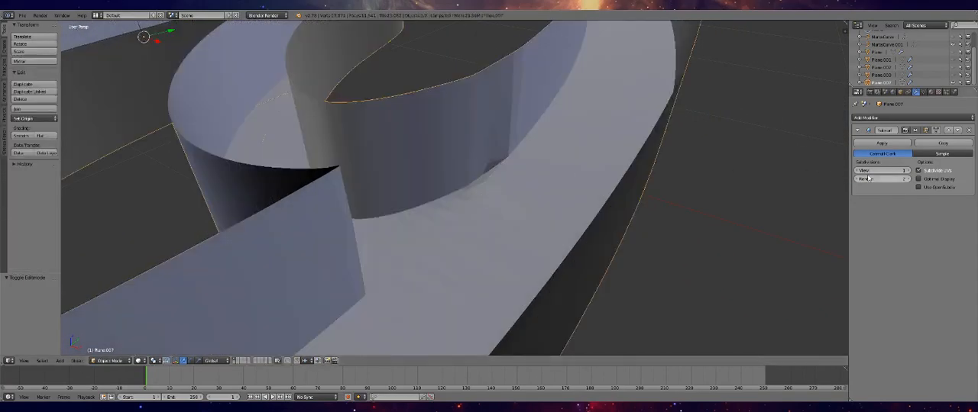
# Set the Subdivision Surface modifier's viewport level to 3 and inspect the corner where the branch wall meets the main track
pyautogui.click(907, 171)
pyautogui.click(907, 171)
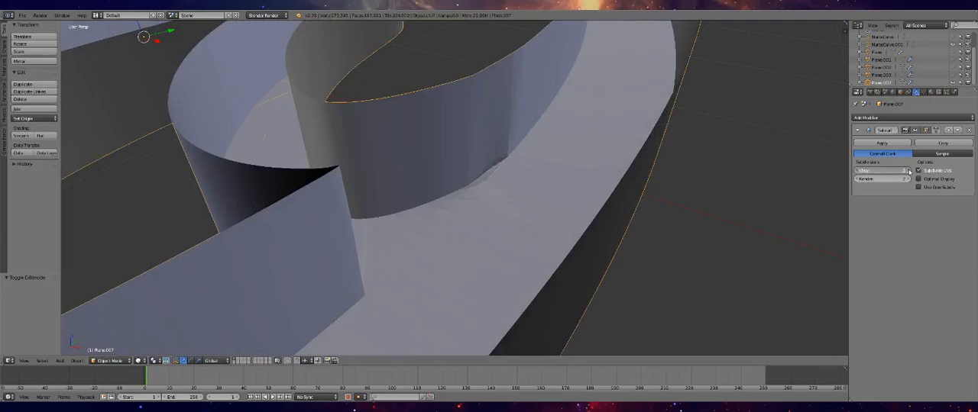
pyautogui.moveTo(547, 211)
pyautogui.mouseDown(button='middle')
pyautogui.moveTo(578, 214)
pyautogui.moveTo(598, 230)
pyautogui.moveTo(531, 219)
pyautogui.moveTo(550, 217)
pyautogui.mouseUp(button='middle')
pyautogui.click(857, 170)
pyautogui.click(857, 171)
pyautogui.moveTo(499, 201); pyautogui.dragTo(530, 201, button='middle')
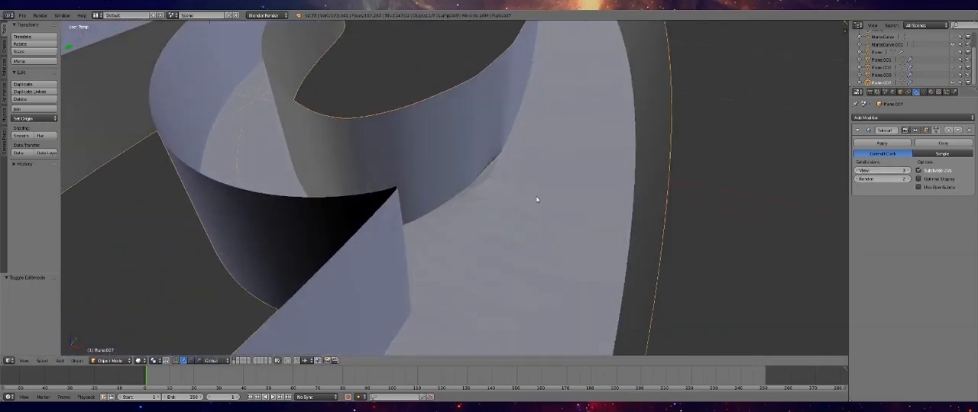
# Compare the subdivision types again, choose Simple with Optimal Display enabled, and apply the Subdivision Surface modifier
pyautogui.click(920, 154)
pyautogui.click(909, 154)
pyautogui.click(916, 155)
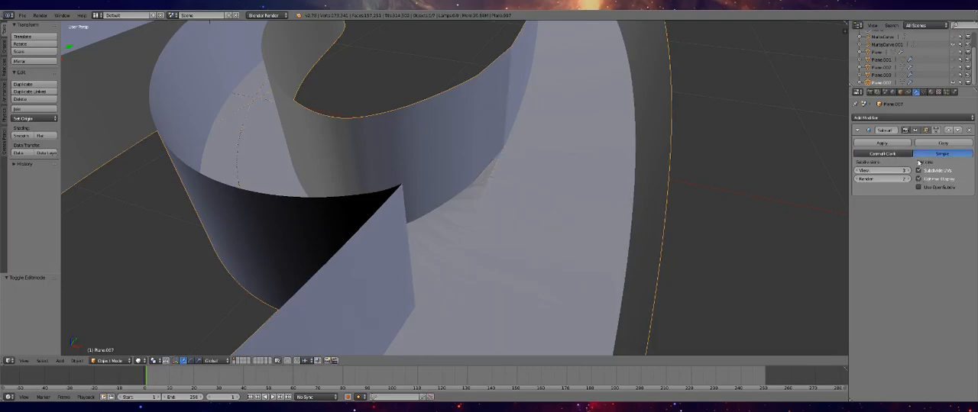
pyautogui.click(895, 157)
pyautogui.click(923, 156)
pyautogui.click(906, 156)
pyautogui.click(919, 156)
pyautogui.click(892, 156)
pyautogui.click(918, 155)
pyautogui.click(900, 143)
# Add a Corrective Smooth modifier with Only Smooth and Pin Boundaries enabled, and examine the smoothed track and its branch joints
pyautogui.click(902, 119)
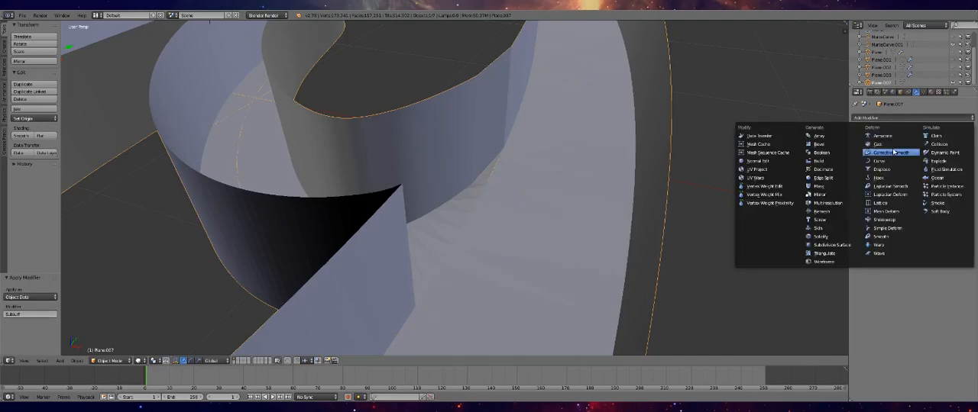
pyautogui.click(890, 154)
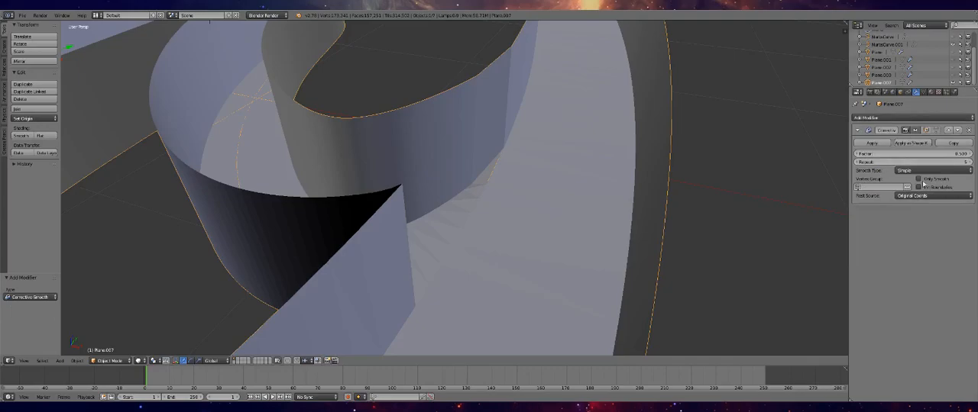
pyautogui.click(919, 179)
pyautogui.moveTo(618, 192); pyautogui.dragTo(604, 214, button='middle')
pyautogui.scroll(-12, 587, 213)
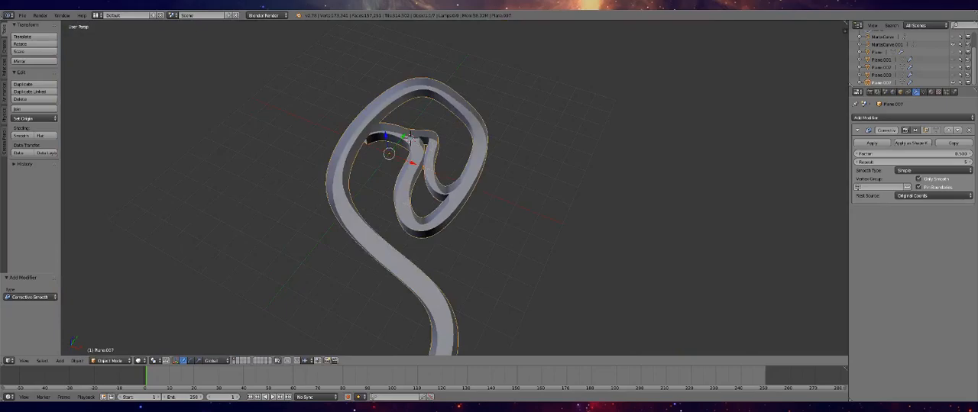
pyautogui.scroll(-2, 363, 242)
pyautogui.moveTo(377, 240); pyautogui.dragTo(741, 275, button='middle')
pyautogui.scroll(10, 481, 224)
pyautogui.scroll(-5, 462, 250)
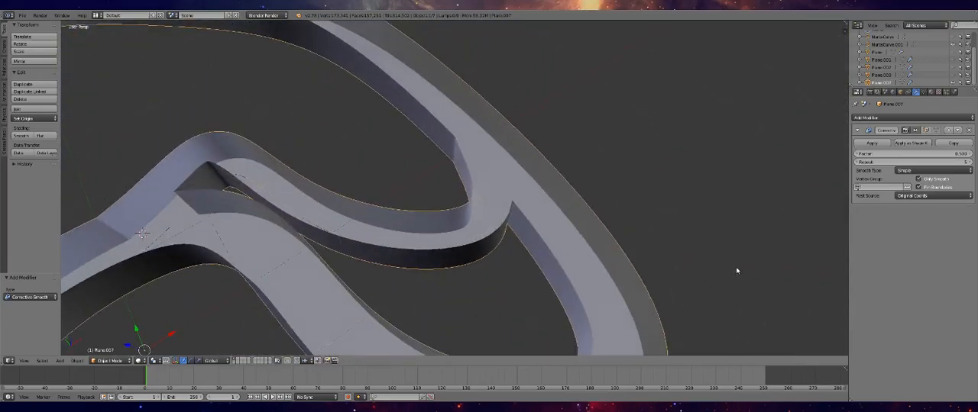